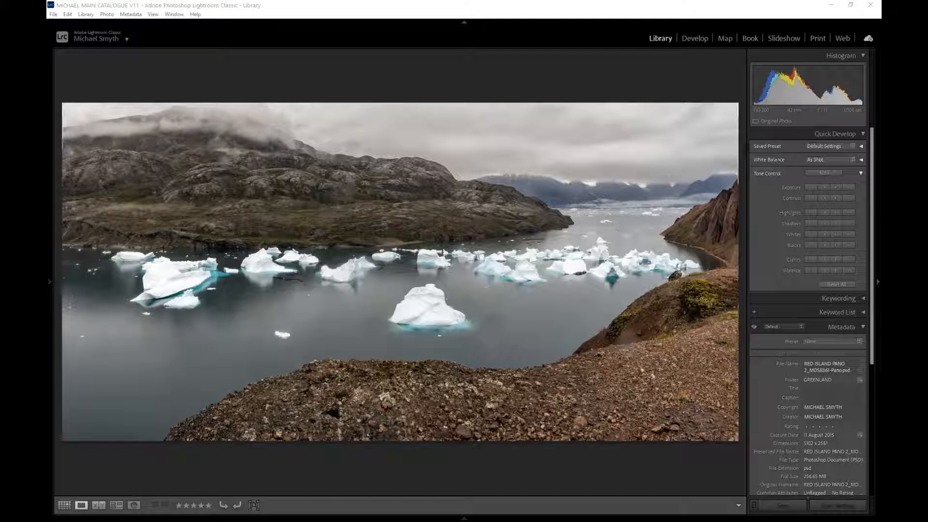
- Browse the Greenland photos to _MDS8337.NEF, the group of people before the icebergs, and open it in the Develop module
left_click(512, 454)
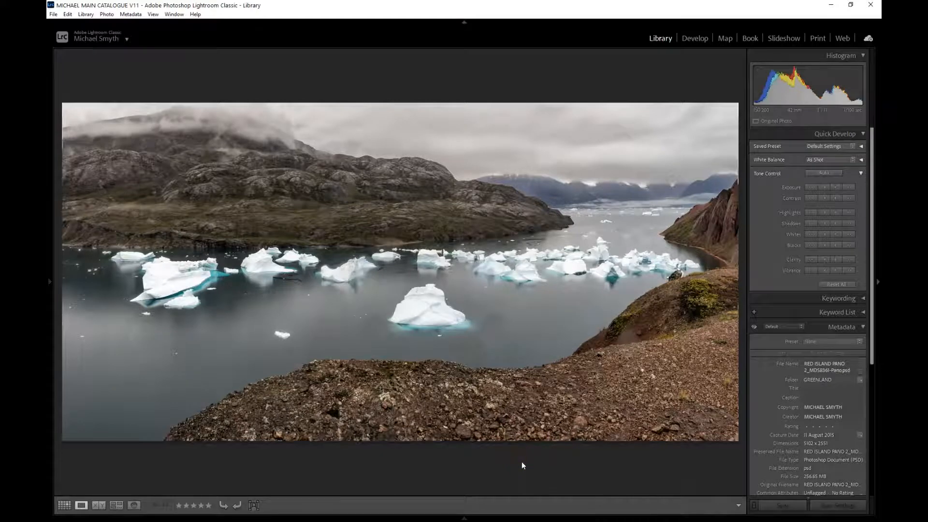
key("Right")
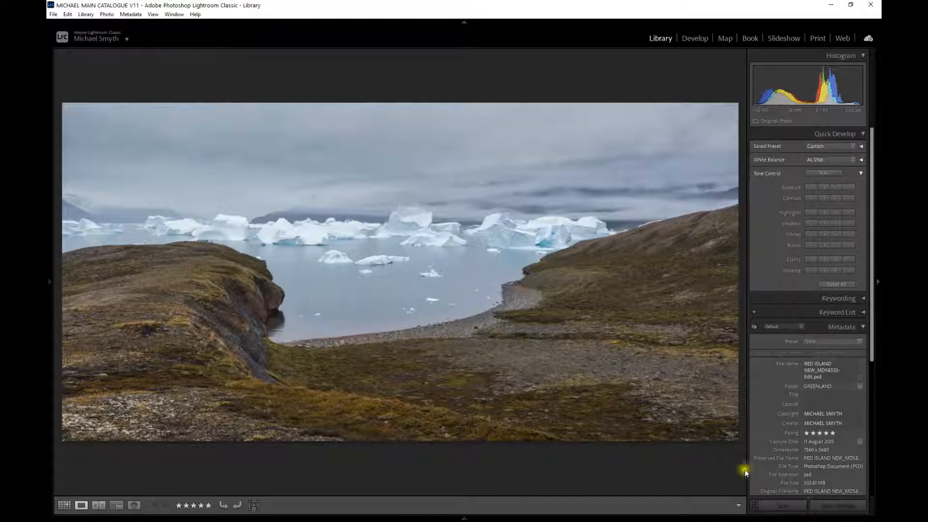
key("Right")
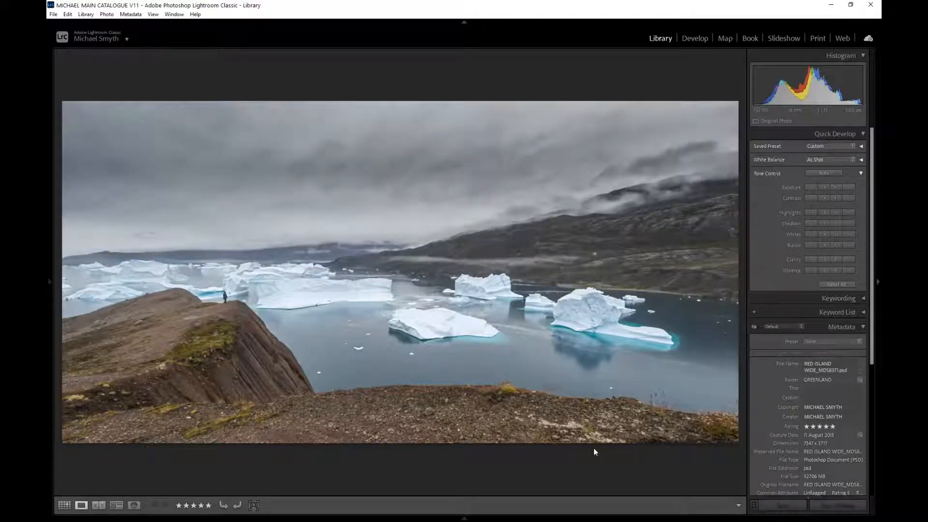
key("Right")
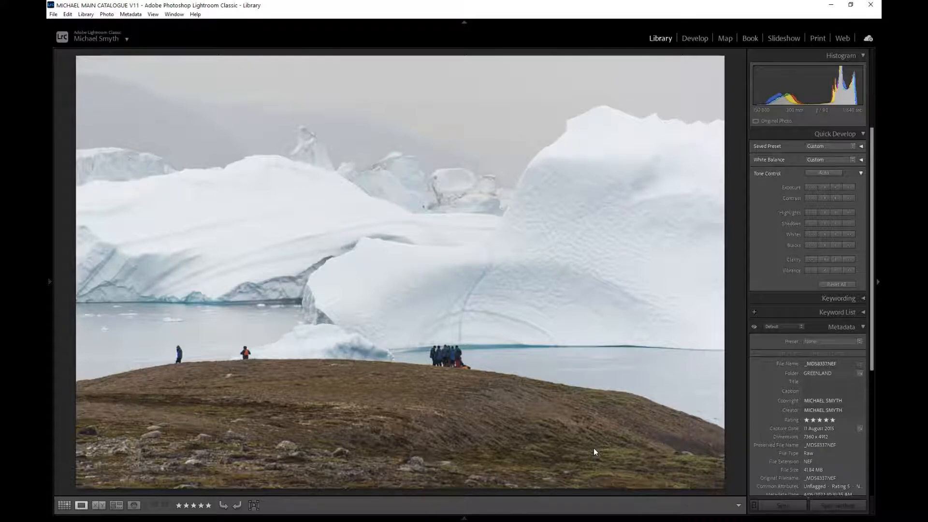
key("d")
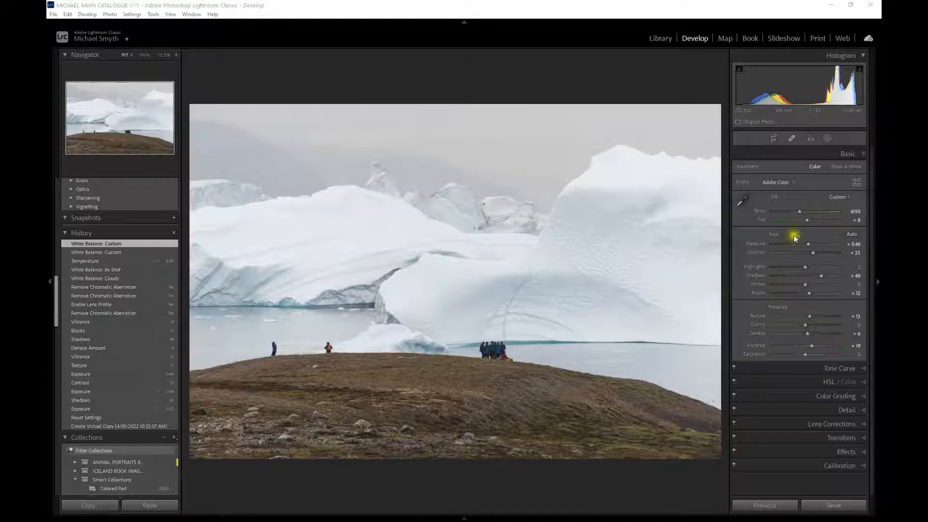
- Switch to Photoshop with the photo open as _MDS8337-2 and duplicate its Background layer
left_click(806, 220)
left_click(760, 424)
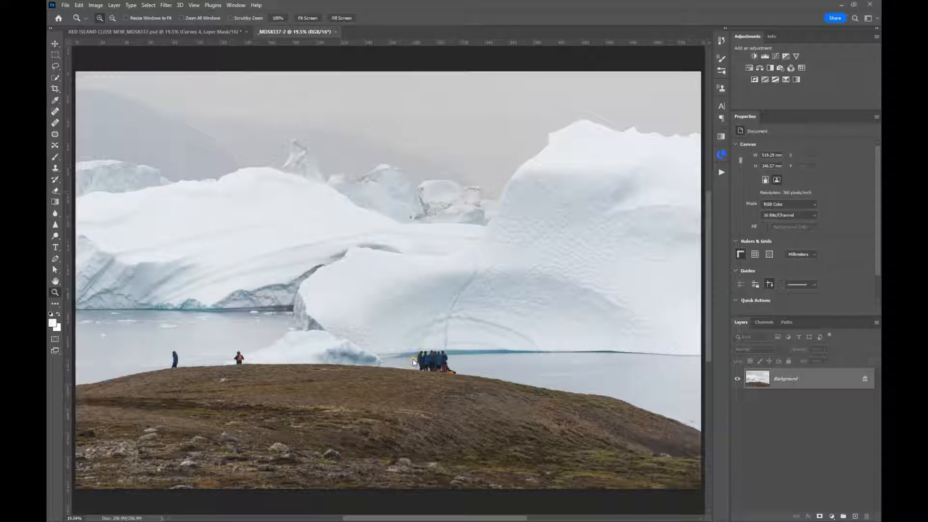
left_click(434, 368)
left_click_drag(433, 368, 434, 368)
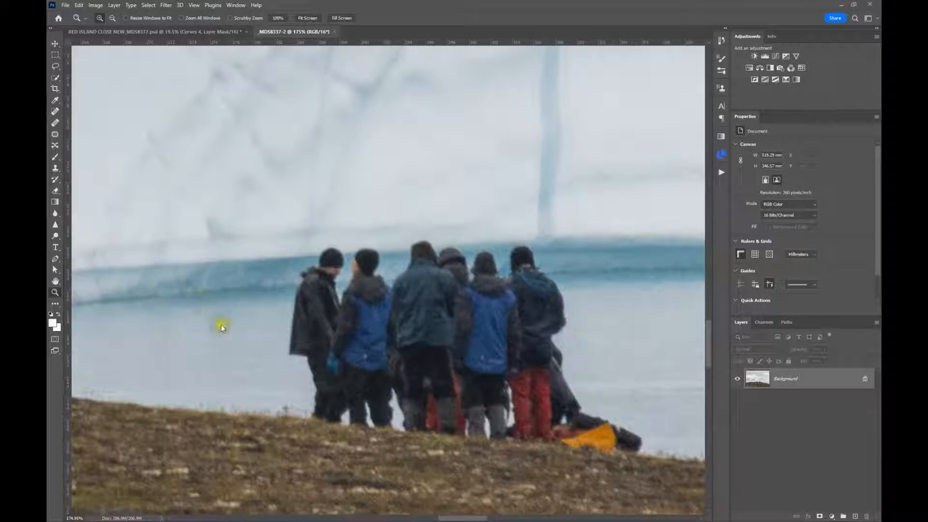
left_click_drag(805, 383, 854, 516)
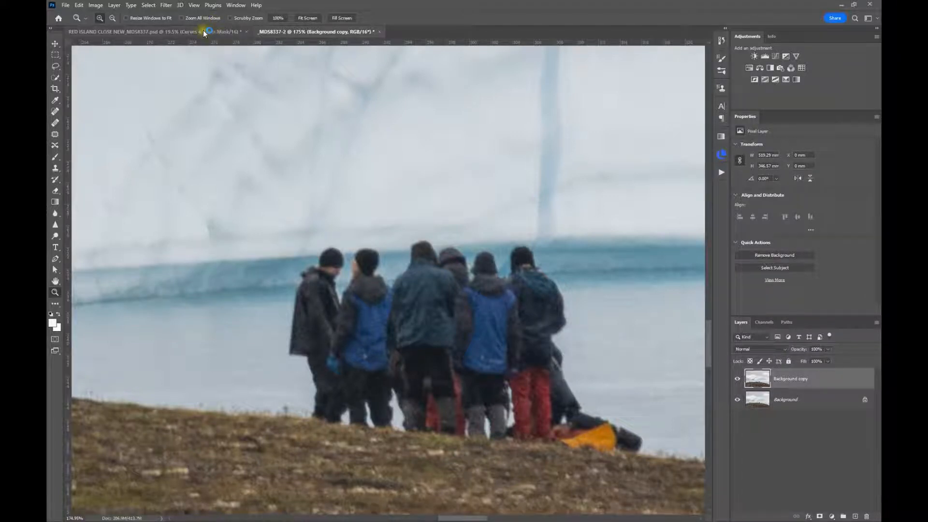
- Launch Topaz DeNoise AI on the Background copy layer and centre its preview on the group of people
left_click(165, 5)
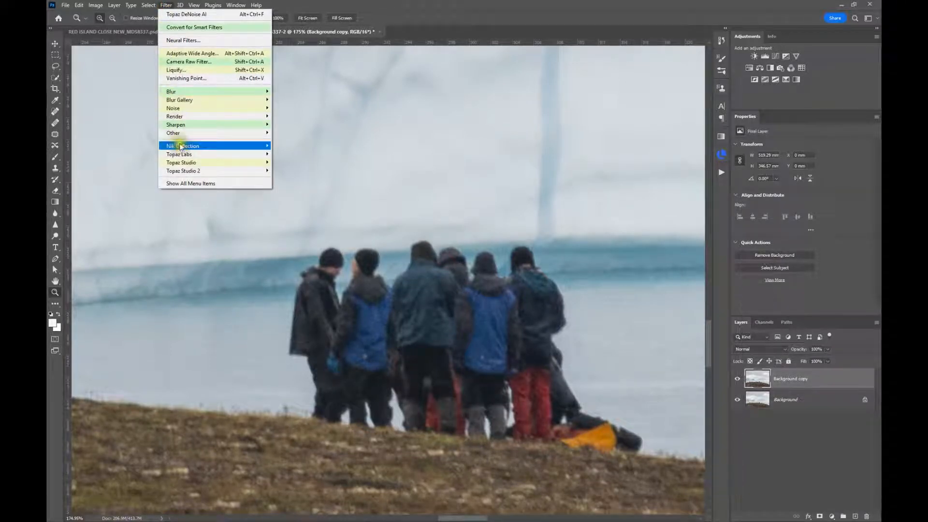
mouse_move(189, 156)
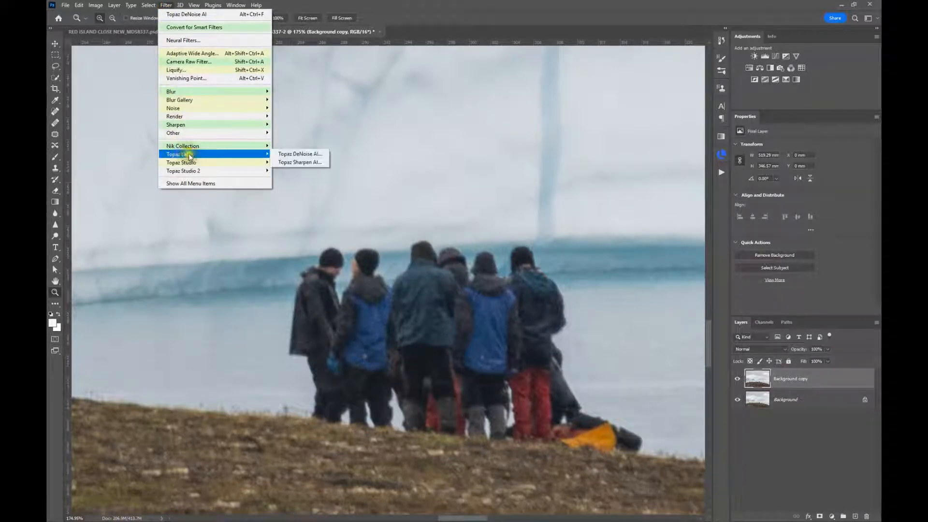
left_click(289, 153)
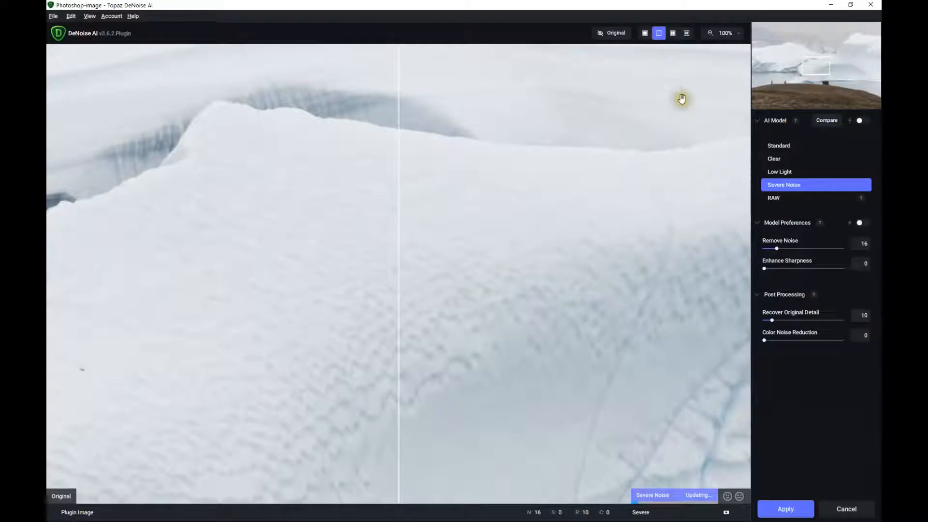
left_click(812, 72)
left_click_drag(812, 73, 829, 82)
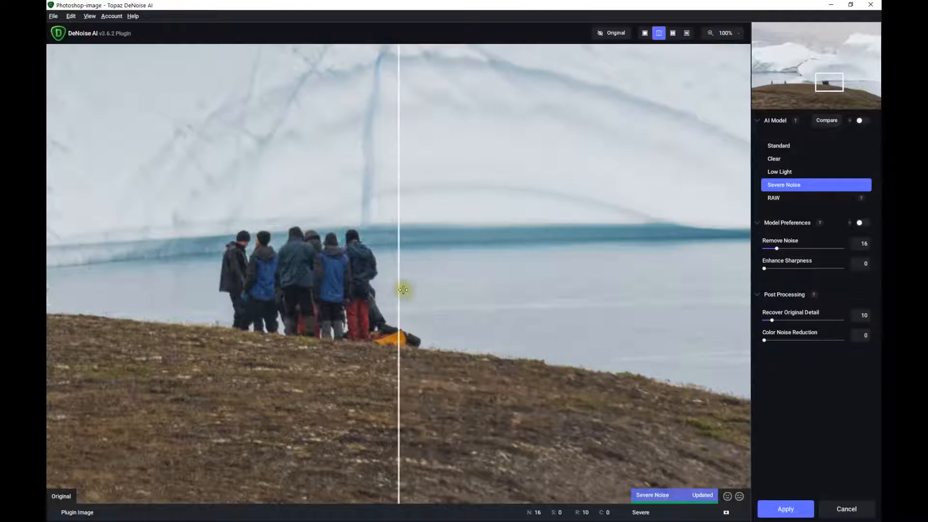
- Compare the original with the Severe Noise preview around the people and apply the noise reduction
left_click_drag(397, 290, 116, 276)
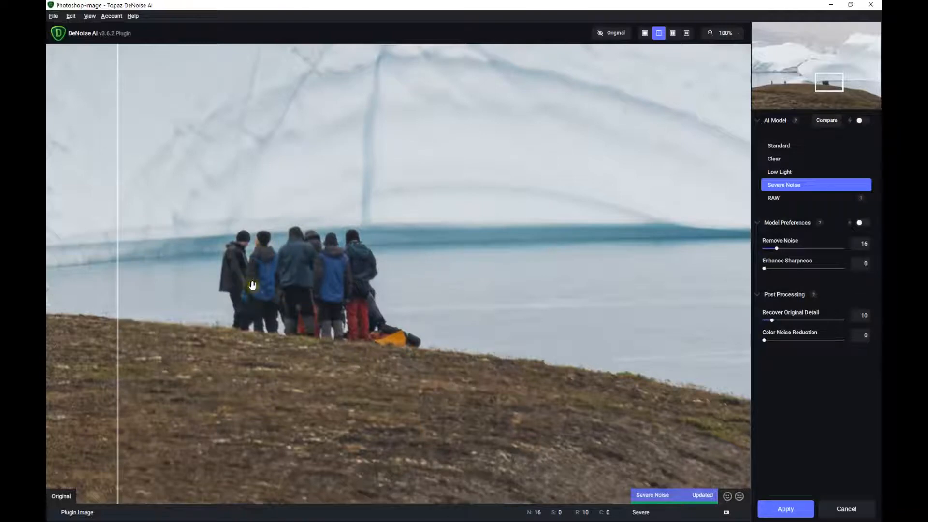
left_click_drag(117, 277, 347, 285)
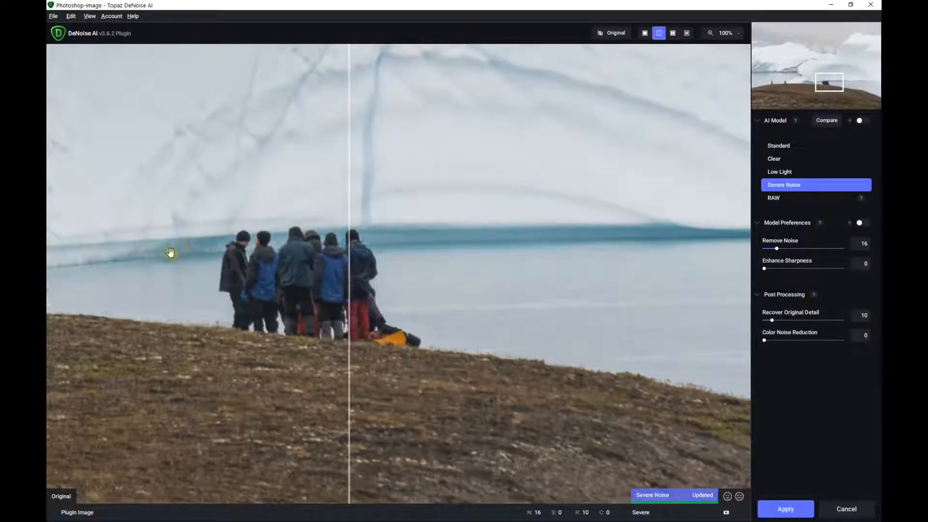
left_click_drag(348, 266, 119, 245)
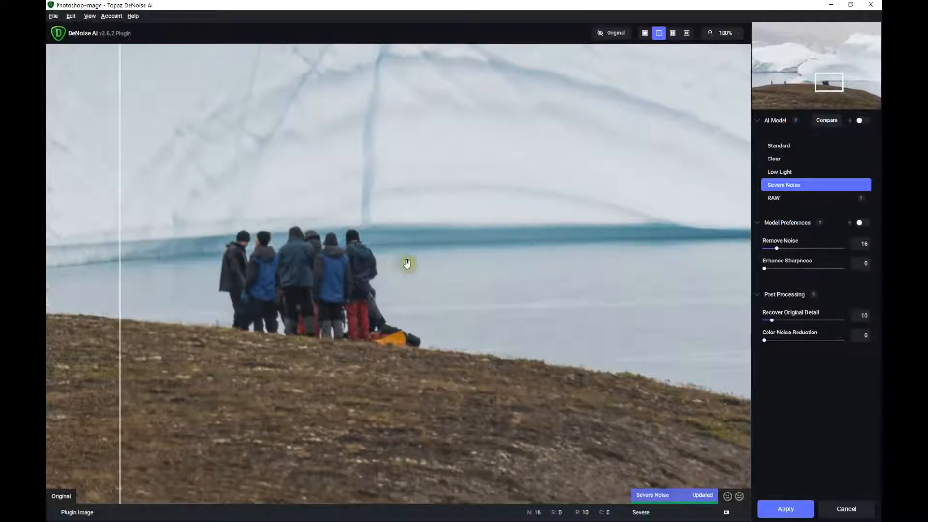
left_click(785, 509)
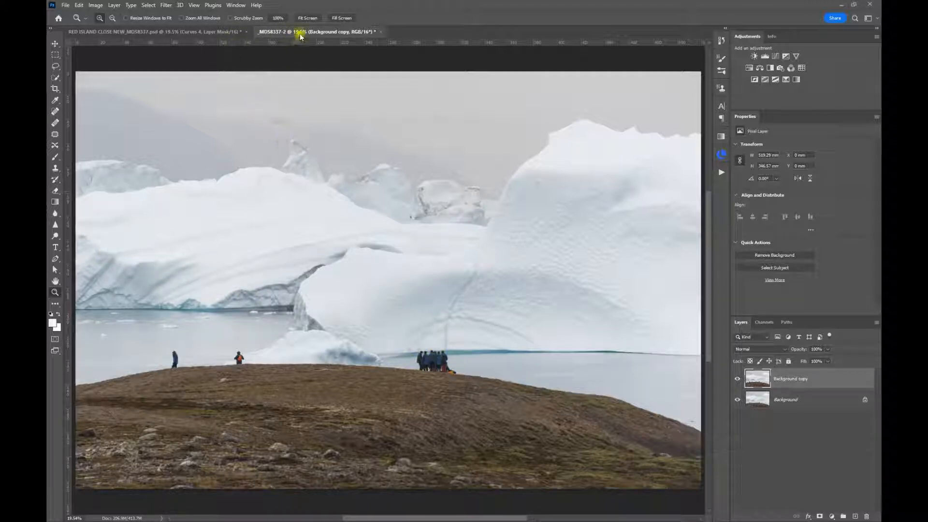
- Examine the group of people at 100% with the denoised Background copy layer hidden and shown
left_click(56, 292)
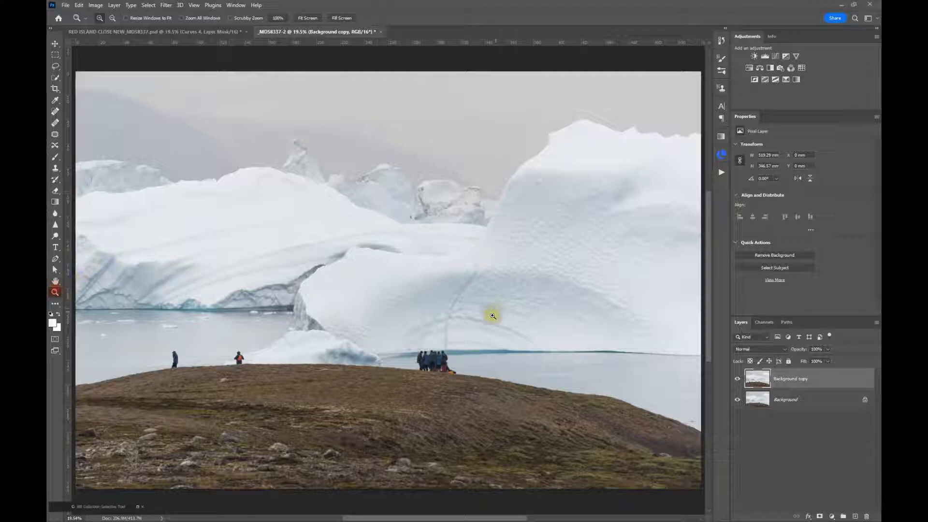
left_click(418, 358)
left_click(418, 296)
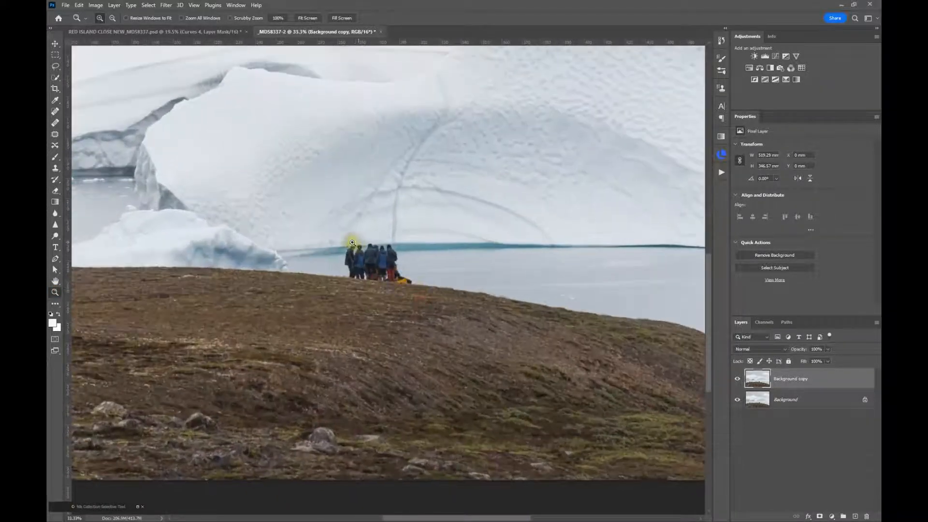
left_click(355, 243)
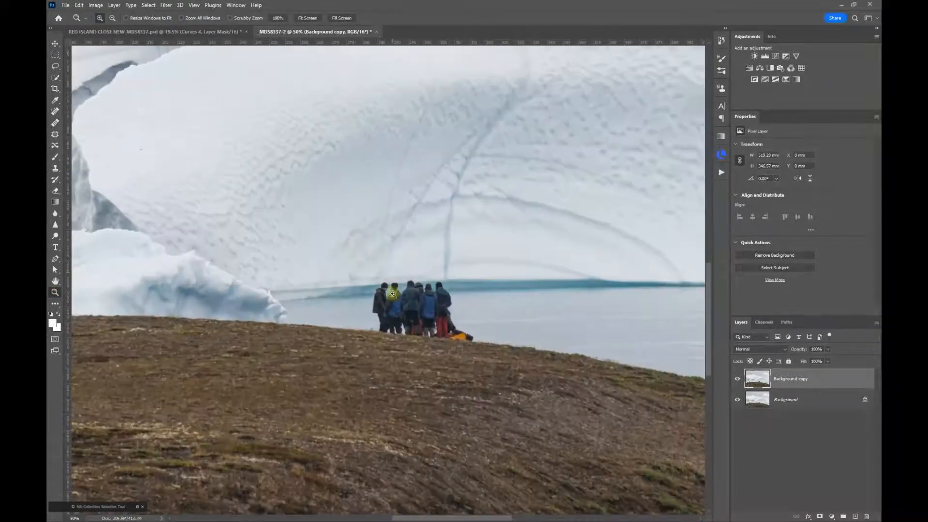
left_click(738, 380)
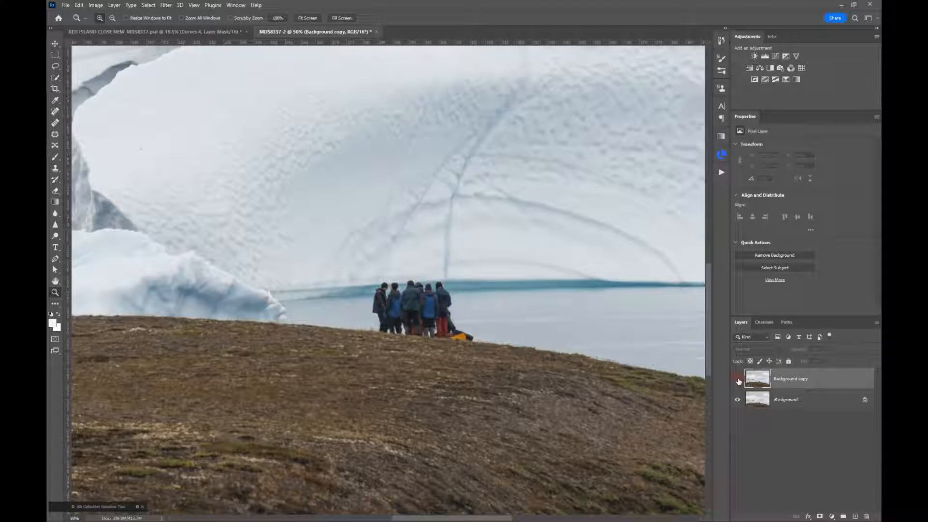
left_click(408, 301)
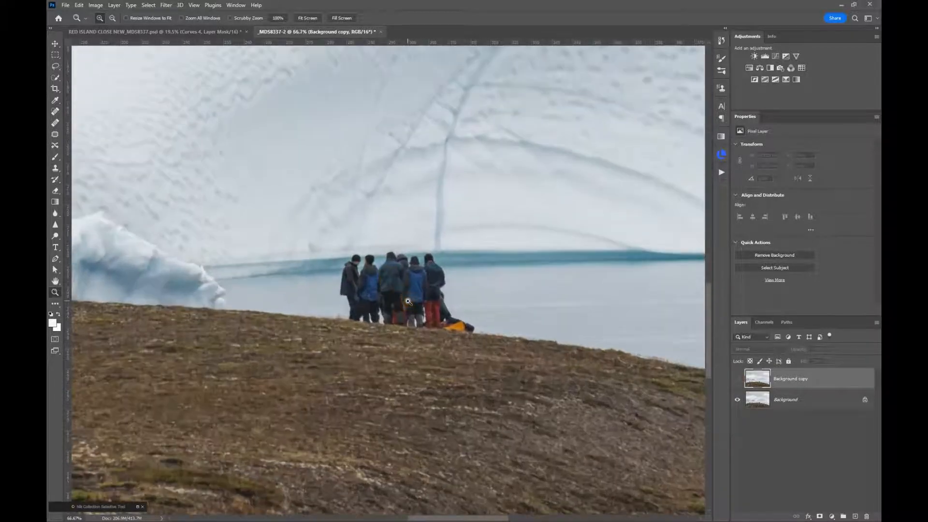
left_click(395, 282)
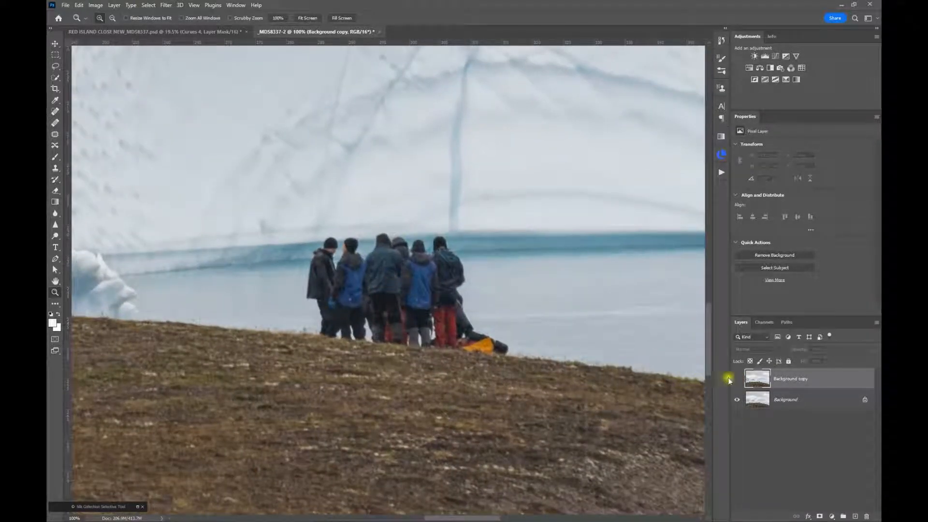
left_click(735, 379)
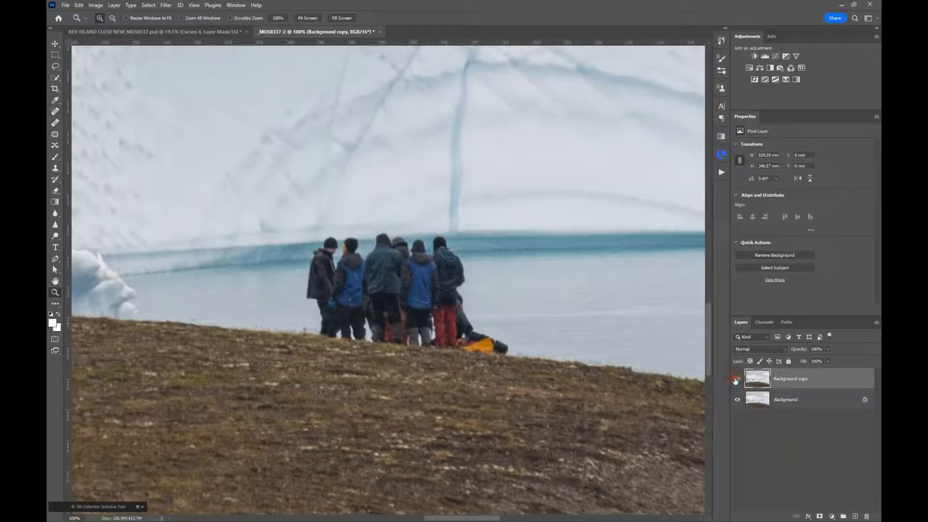
left_click(735, 380)
left_click(735, 380)
left_click(735, 380)
- Launch Topaz Sharpen AI on the Background copy layer and compare the Motion Blur - Very Blurry preview of the people with the original
left_click(167, 6)
mouse_move(229, 154)
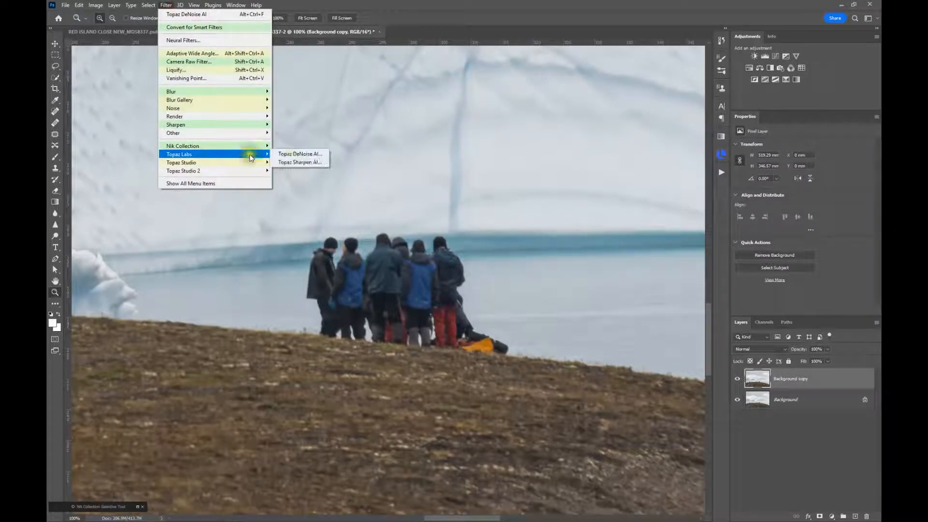
left_click(314, 162)
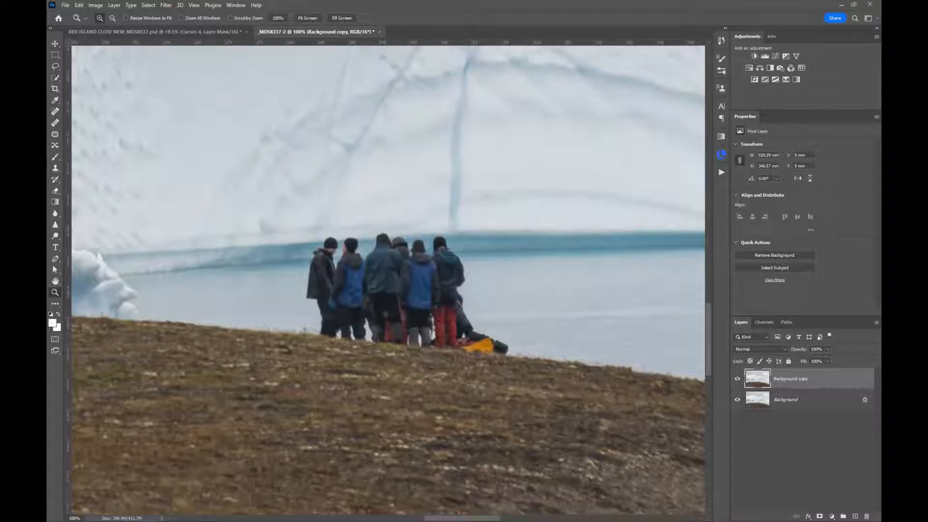
left_click_drag(47, 27, 403, 2)
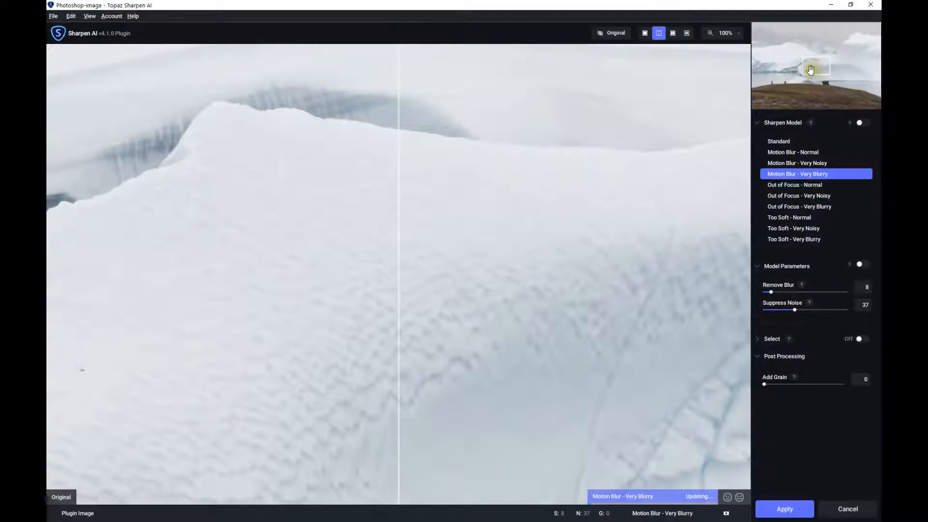
left_click_drag(818, 69, 825, 82)
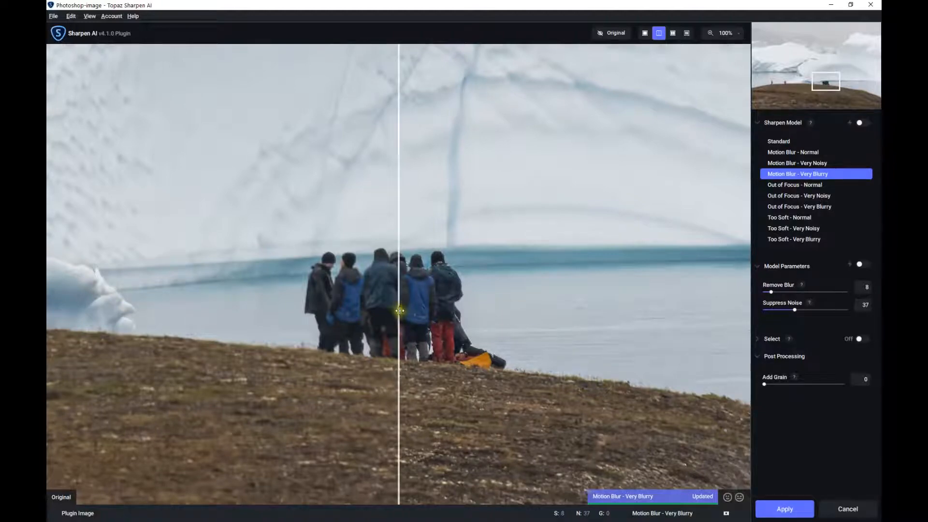
left_click_drag(397, 313, 269, 282)
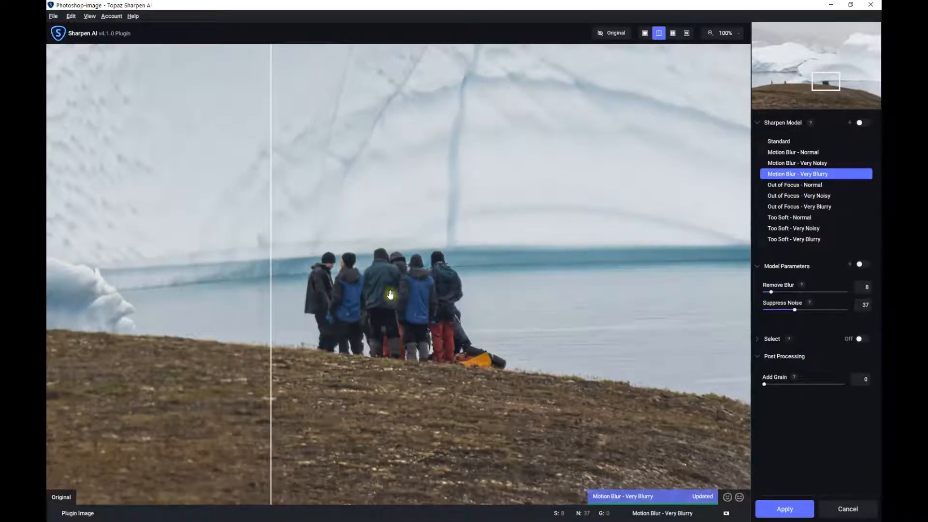
left_click_drag(269, 311, 287, 293)
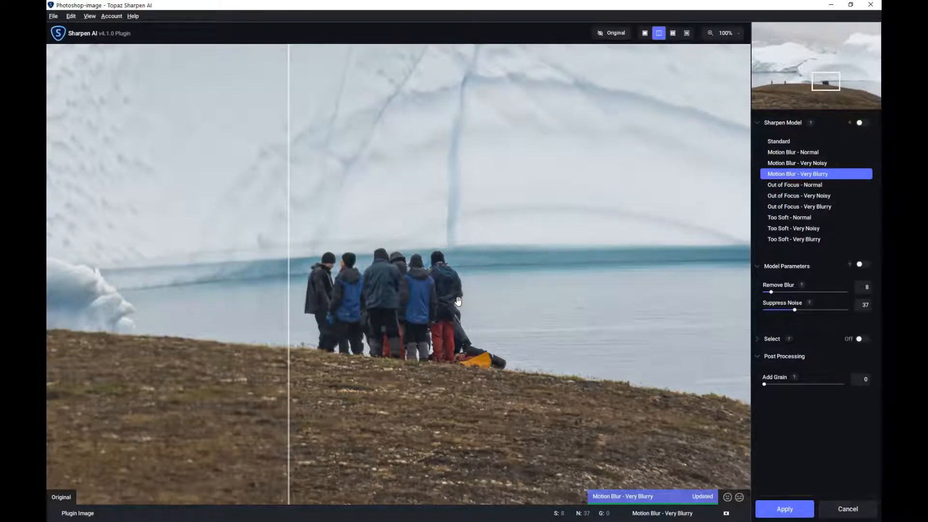
- Compare four sharpening models side by side and choose Motion Blur - Very Blurry with automatic model parameters
left_click(810, 188)
left_click(687, 33)
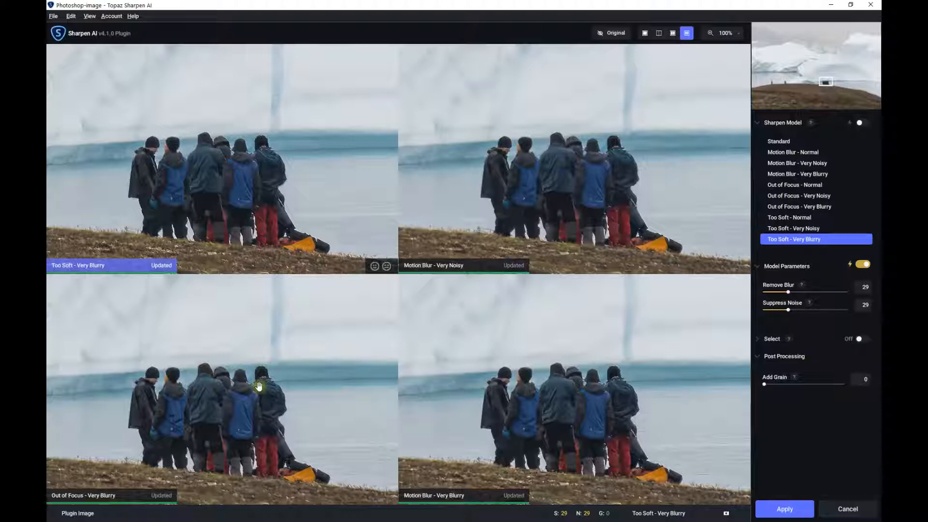
left_click(599, 419)
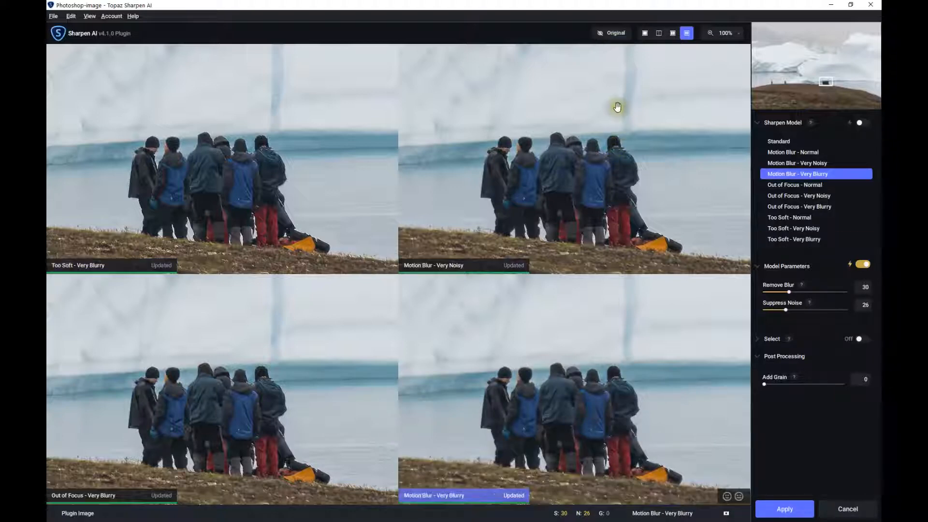
- Compare the original with the Motion Blur - Very Blurry result around the people in split view
left_click(658, 33)
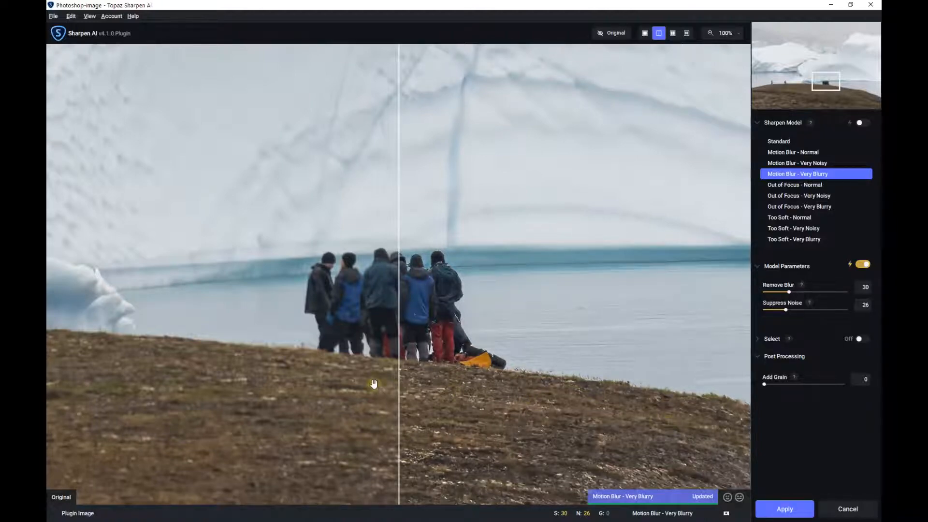
left_click_drag(399, 354, 201, 314)
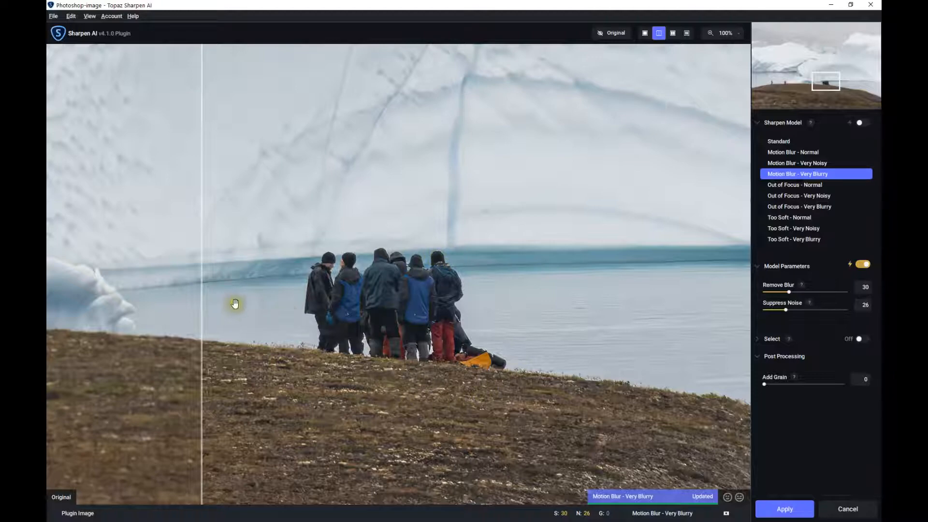
mouse_move(203, 304)
left_mouse_down()
mouse_move(323, 299)
mouse_move(178, 292)
mouse_move(189, 295)
left_mouse_up()
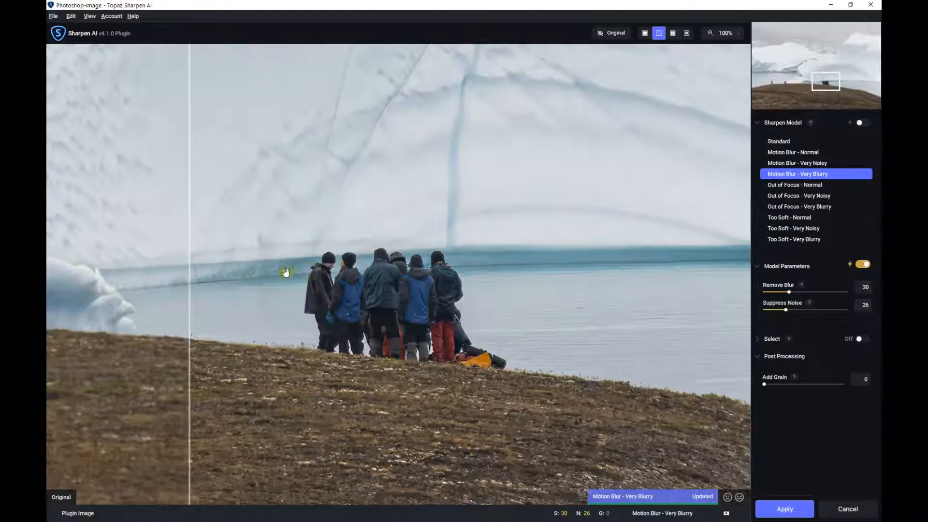
left_click_drag(190, 287, 243, 289)
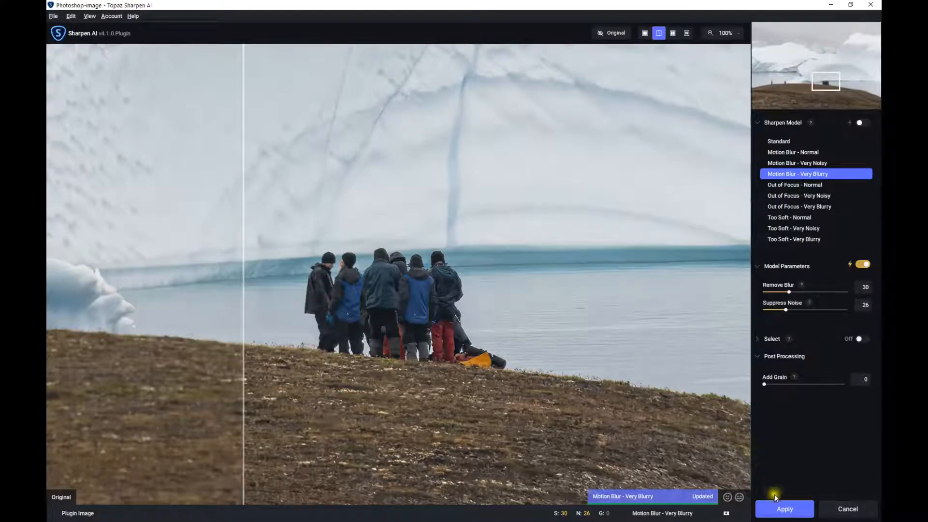
- Apply the Motion Blur - Very Blurry sharpening and compare the people at 100% and the whole photo with the Background copy layer hidden and shown
left_click(785, 509)
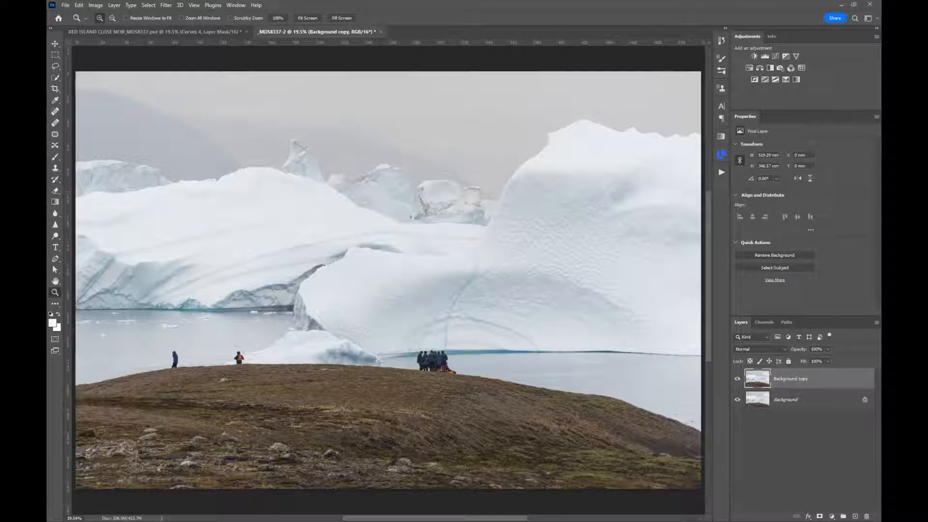
left_click_drag(443, 369, 441, 370)
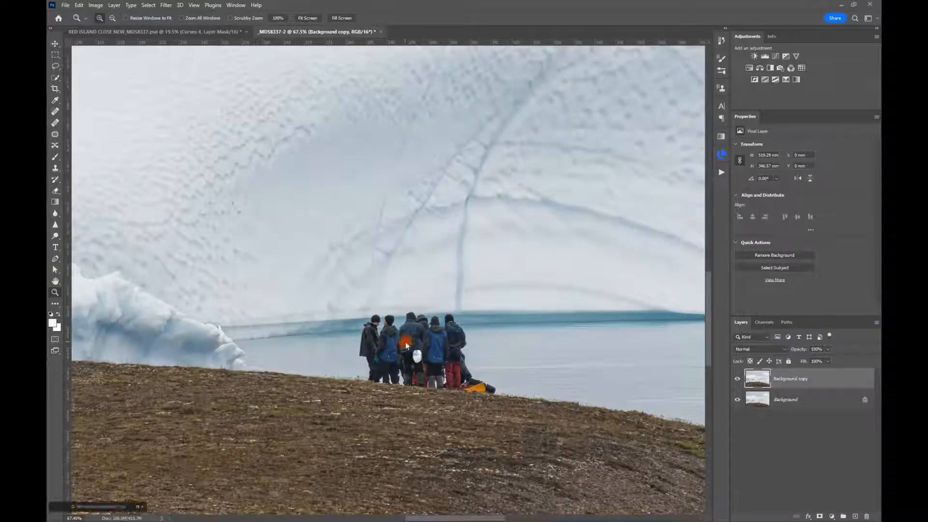
left_click(416, 358)
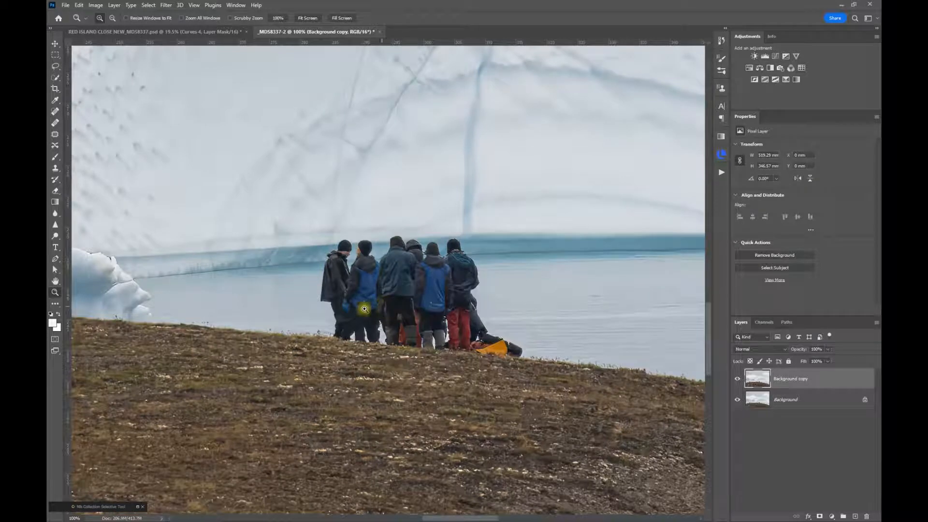
left_click(737, 379)
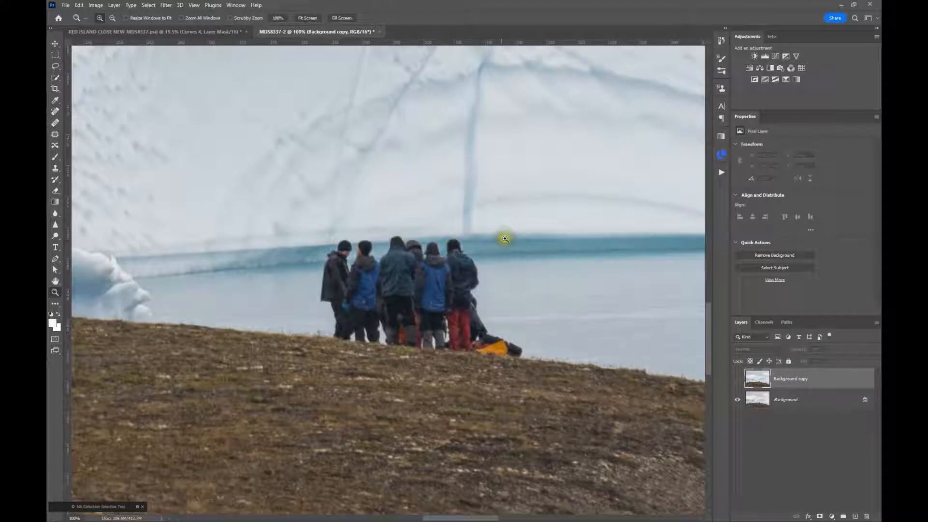
left_click(737, 379)
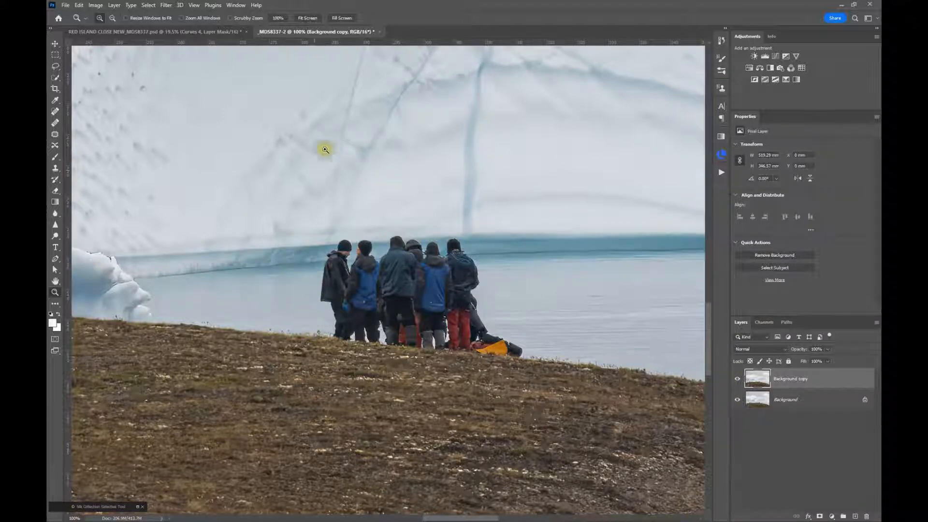
left_click(307, 17)
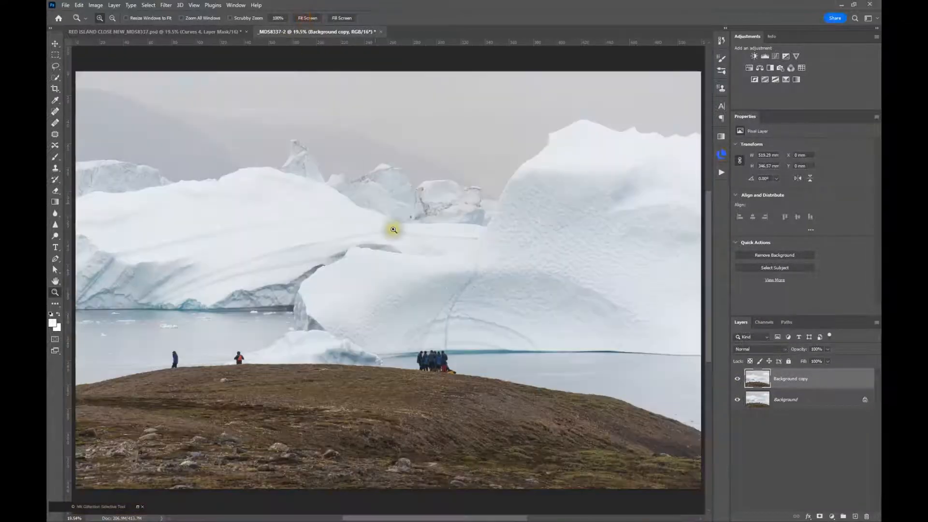
left_click(737, 380)
left_click(736, 381)
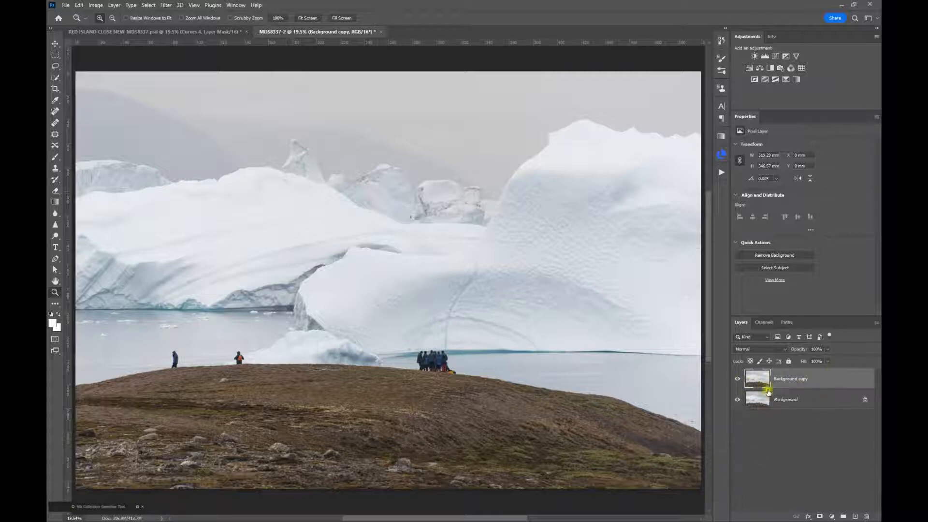
- Rename the Background copy layer to DN + SHARP
double_click(797, 380)
type("DN")
key("Return")
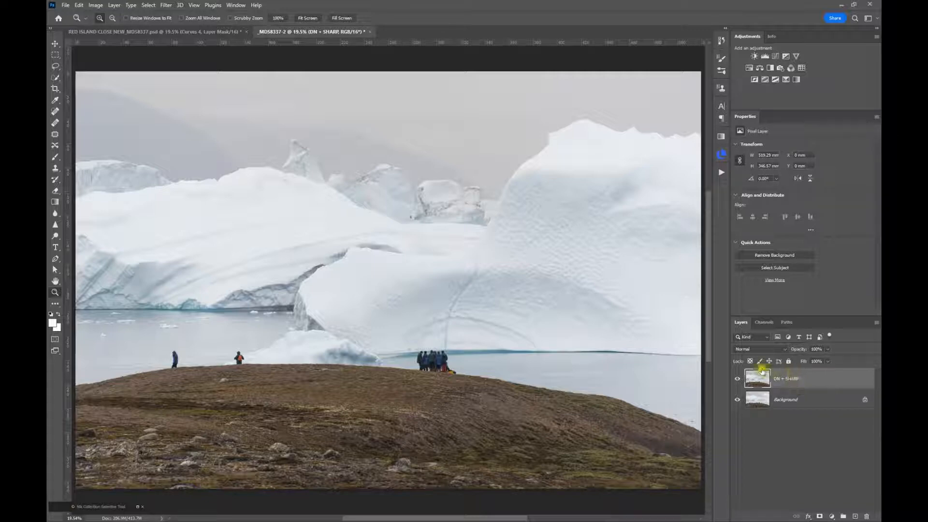
- Process the DN + SHARP layer in Silver Efex Pro 3 with the favourite preset 005 High Structure (harsh), comparing before and after
left_click(134, 505)
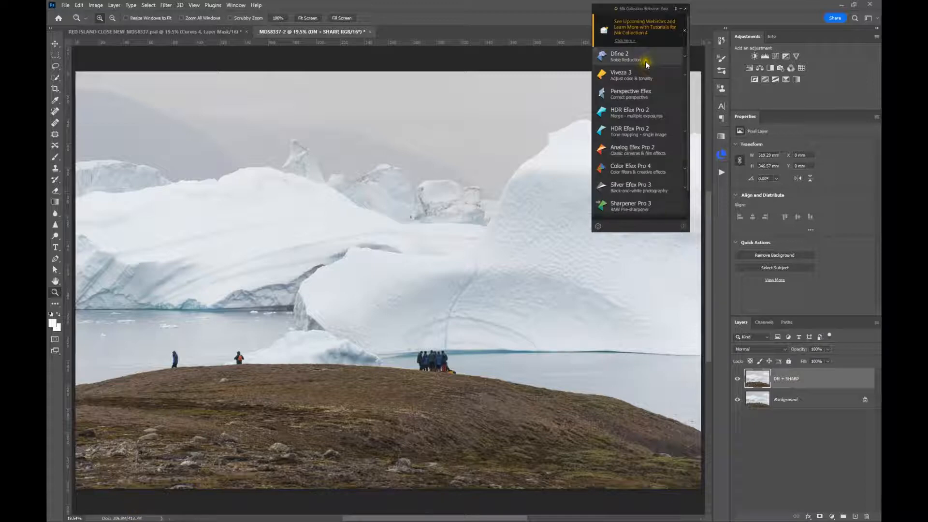
left_click(642, 188)
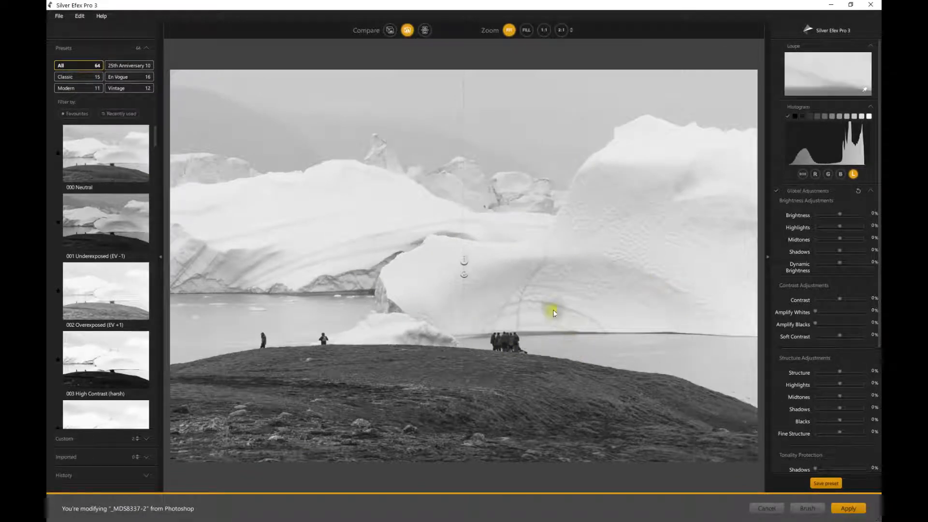
left_click(77, 113)
left_click(104, 147)
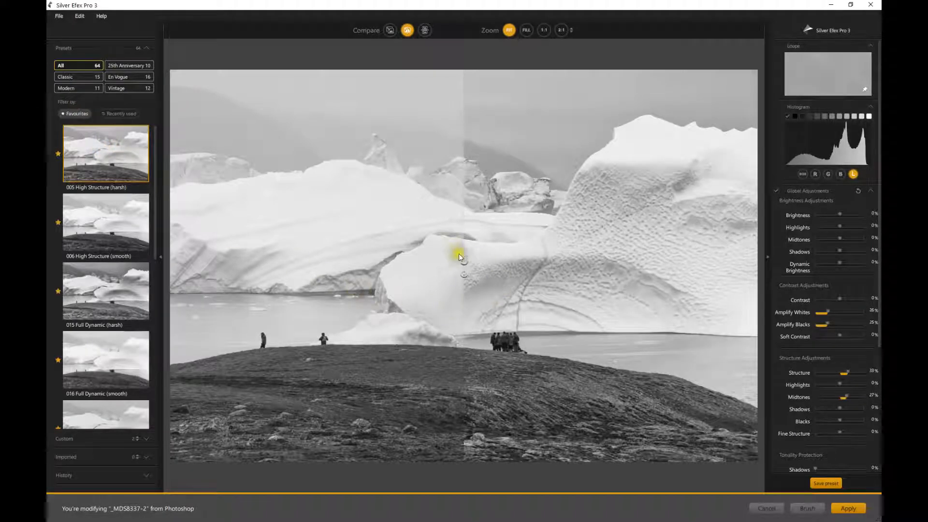
left_click_drag(461, 260, 222, 246)
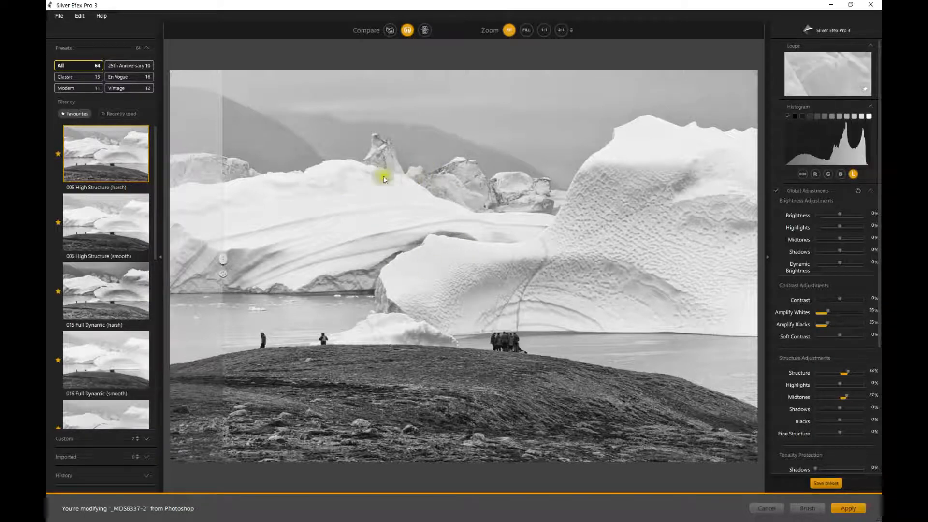
left_click(849, 510)
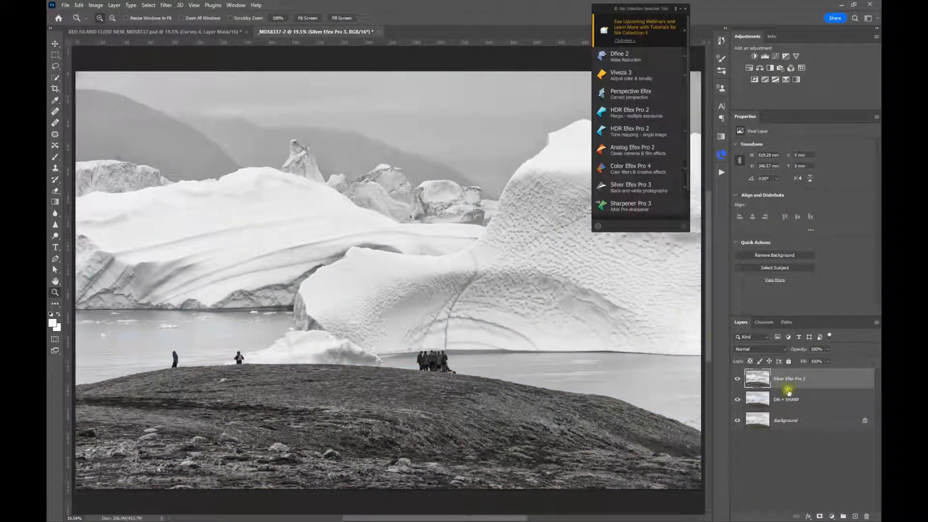
left_click(680, 11)
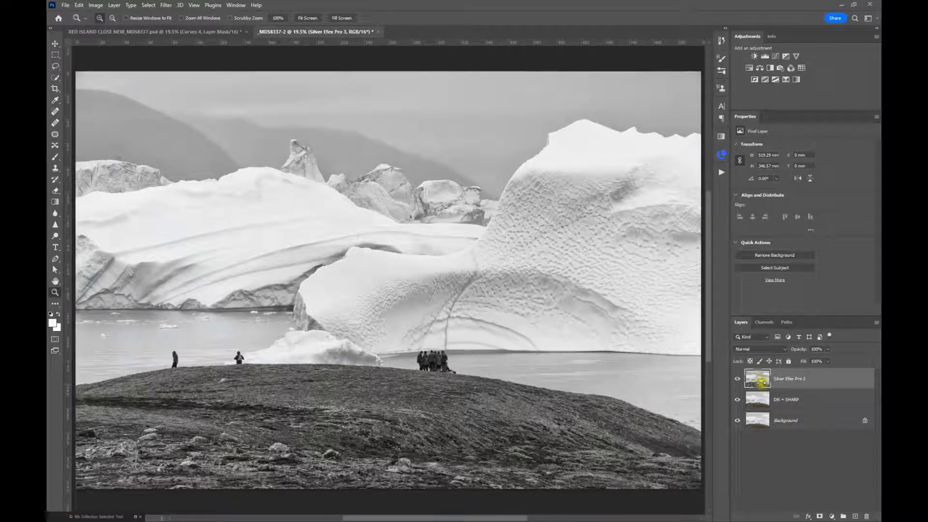
- Set the Silver Efex Pro 3 layer's blend mode to Luminosity and its opacity to 44%
left_click(756, 349)
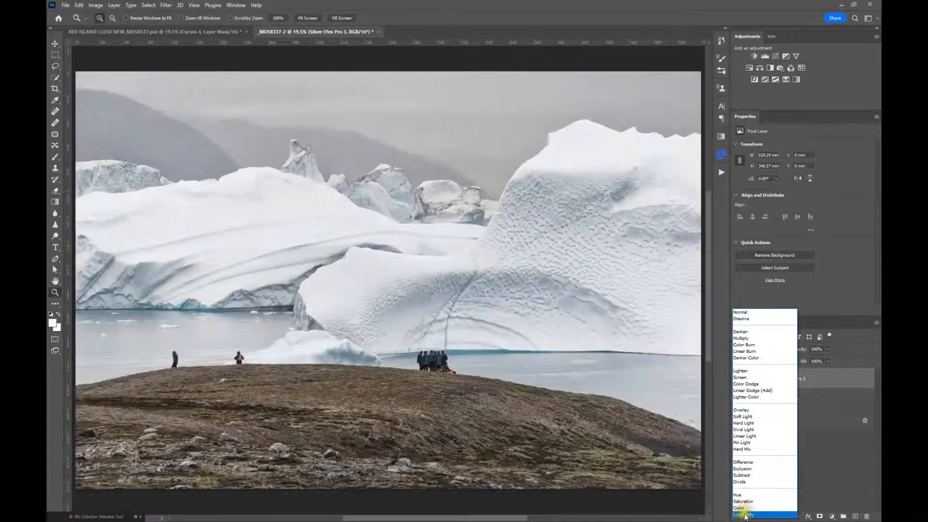
left_click(745, 514)
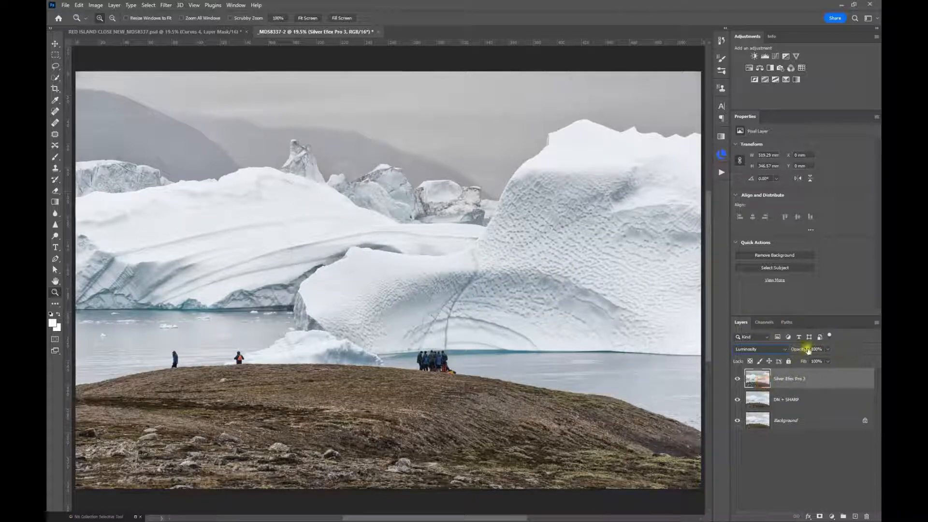
left_click_drag(801, 352, 772, 347)
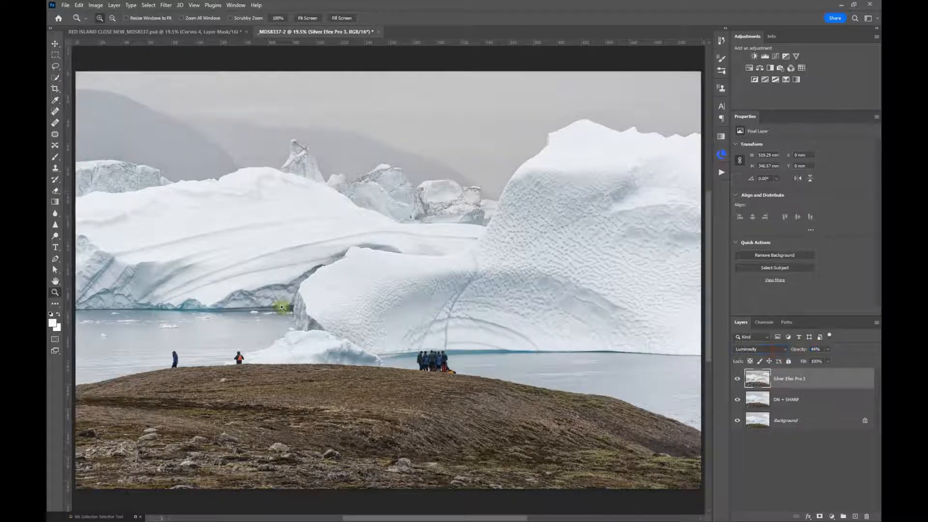
- Compare the photo with the Silver Efex Pro 3 layer hidden and shown, and set the layer's opacity to 36%
left_click(737, 380)
left_click(737, 380)
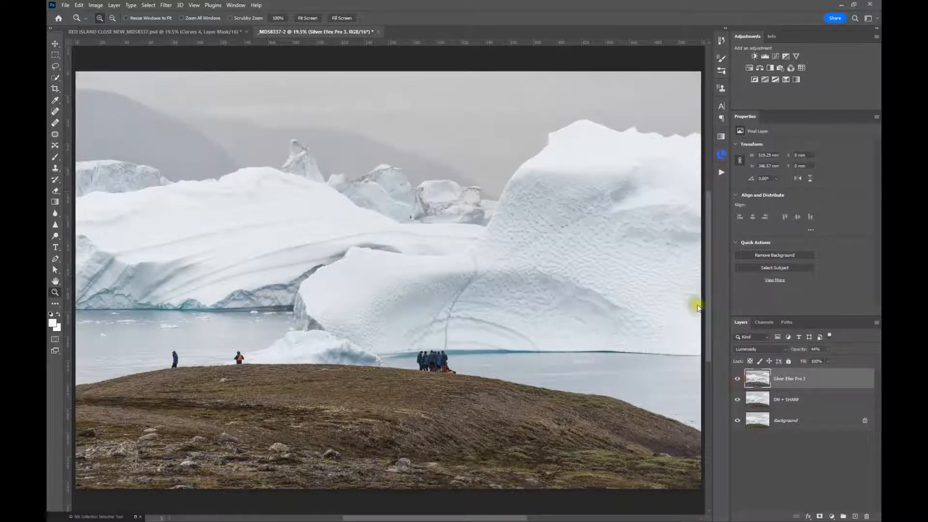
left_click(737, 381)
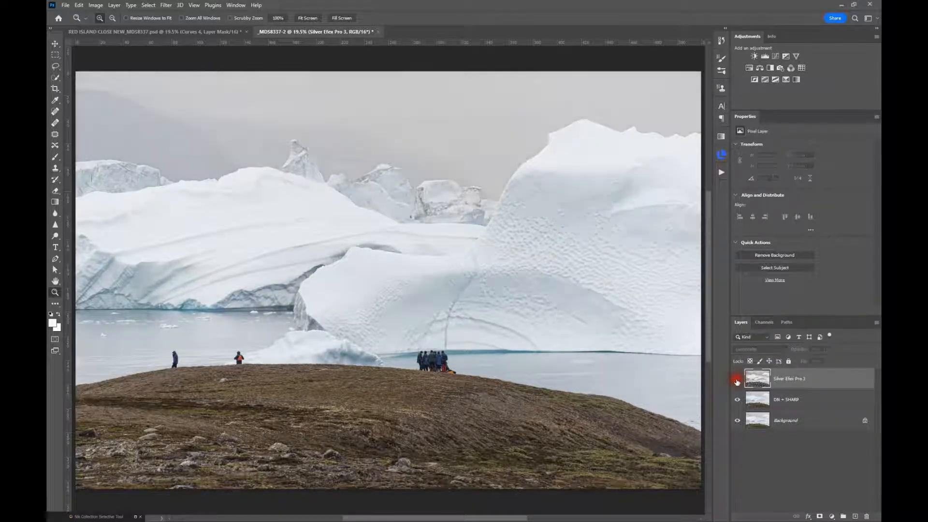
left_click(737, 381)
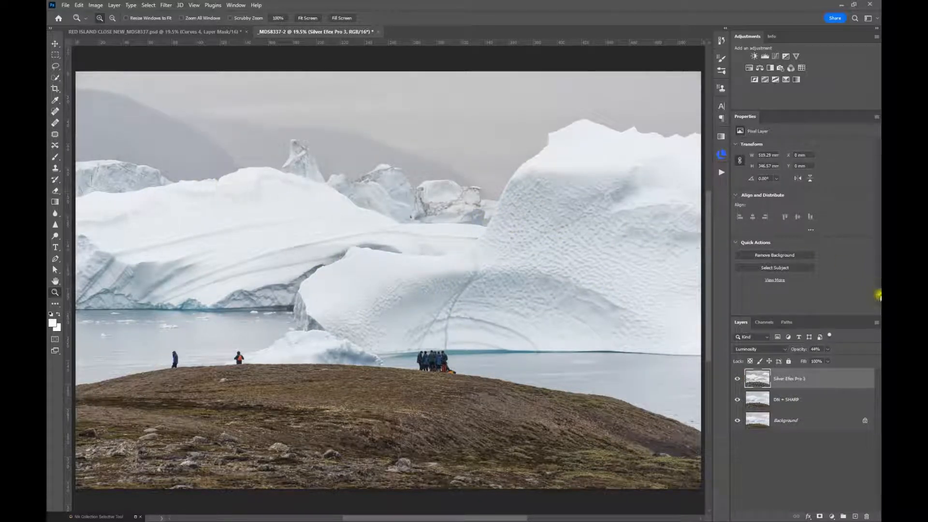
left_click(736, 380)
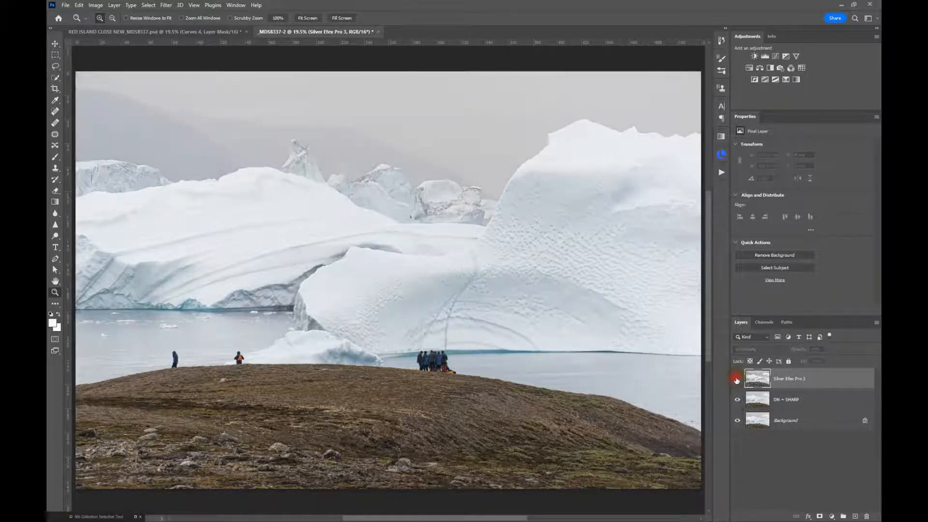
left_click(736, 380)
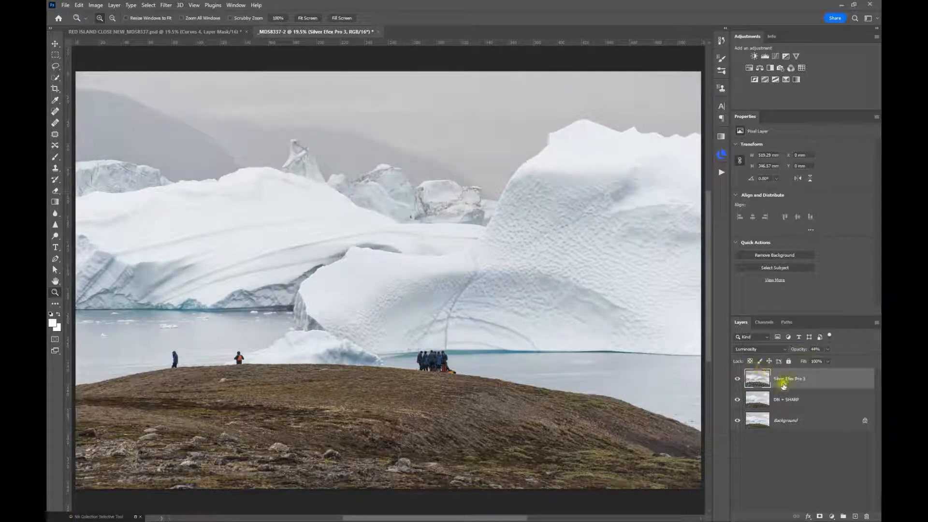
left_click_drag(801, 351, 800, 353)
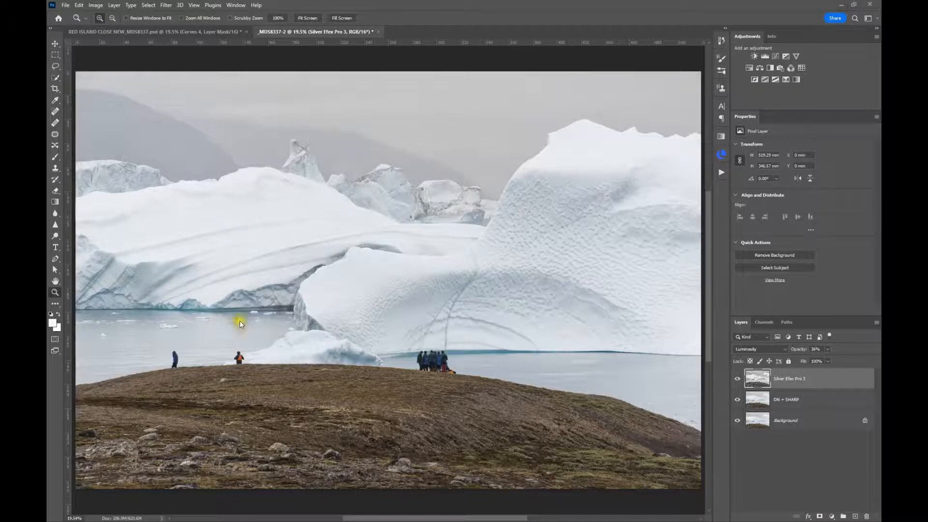
- Outline the two people standing alone on the hill, in the orange vest and the blue jacket, with one combined Lasso selection
left_click(234, 389)
left_click(214, 355)
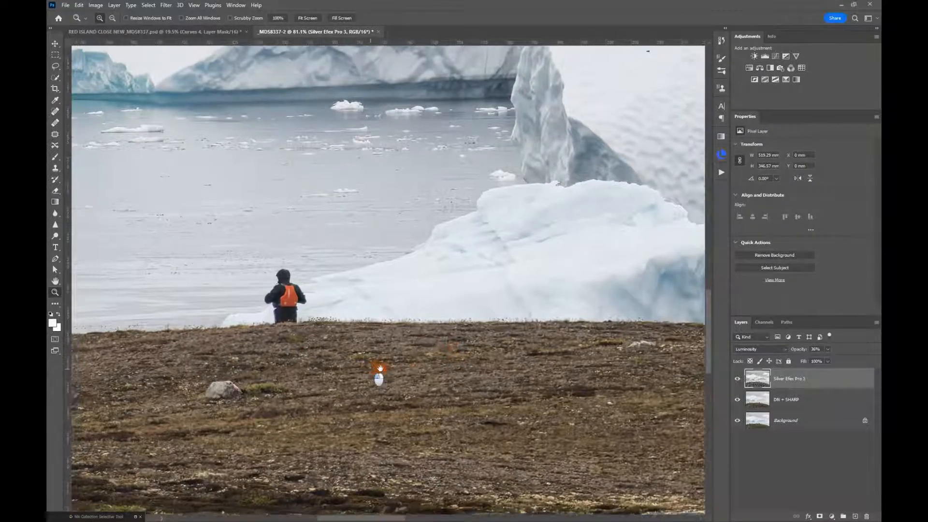
left_click_drag(379, 373, 598, 368)
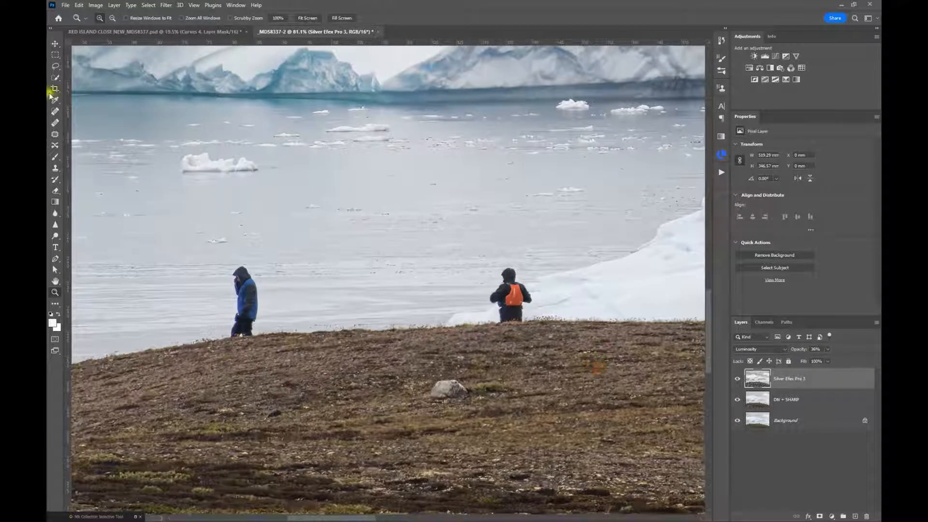
left_click(56, 65)
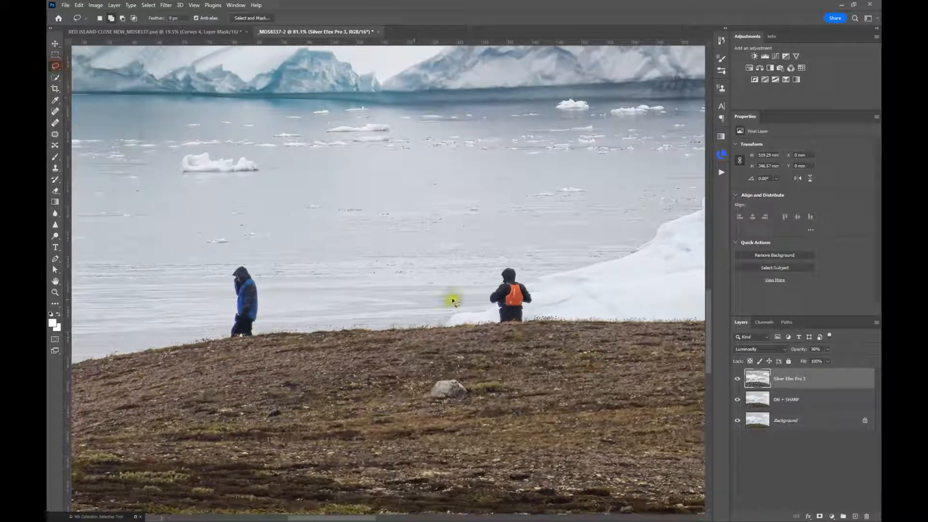
mouse_move(507, 329)
left_mouse_down()
mouse_move(486, 288)
mouse_move(508, 259)
mouse_move(534, 293)
mouse_move(536, 308)
mouse_move(508, 329)
left_mouse_up()
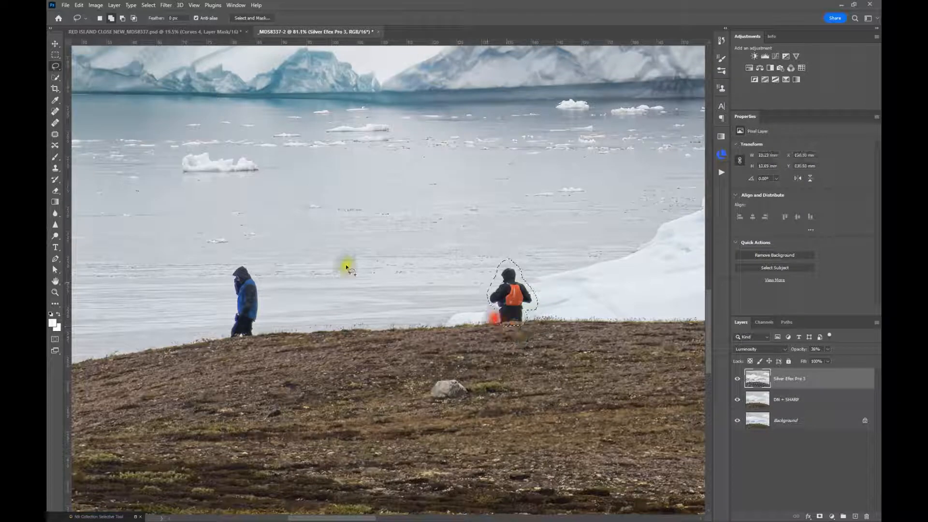
mouse_move(231, 332)
left_mouse_down()
mouse_move(230, 269)
mouse_move(242, 263)
mouse_move(261, 301)
mouse_move(253, 336)
mouse_move(228, 331)
left_mouse_up()
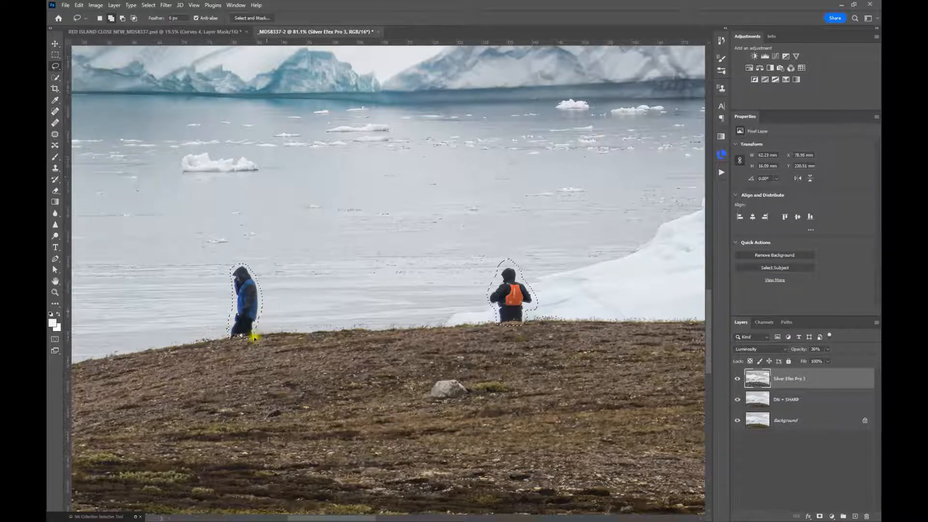
left_click_drag(243, 337, 229, 335)
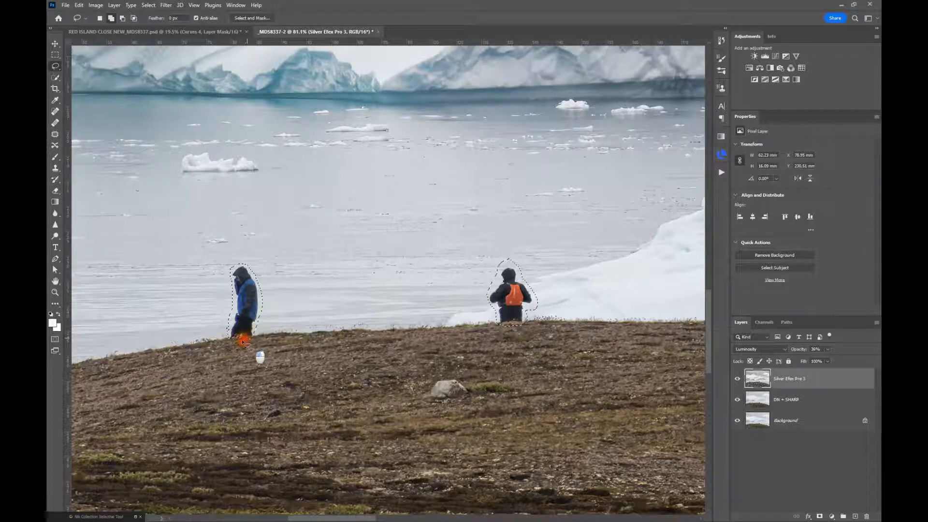
left_click_drag(231, 341, 231, 338)
left_click(80, 5)
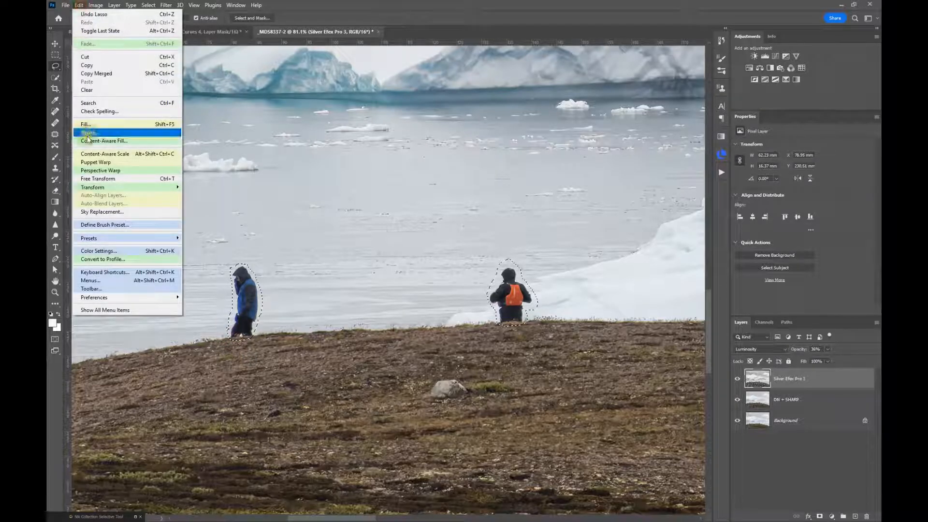
left_click(88, 141)
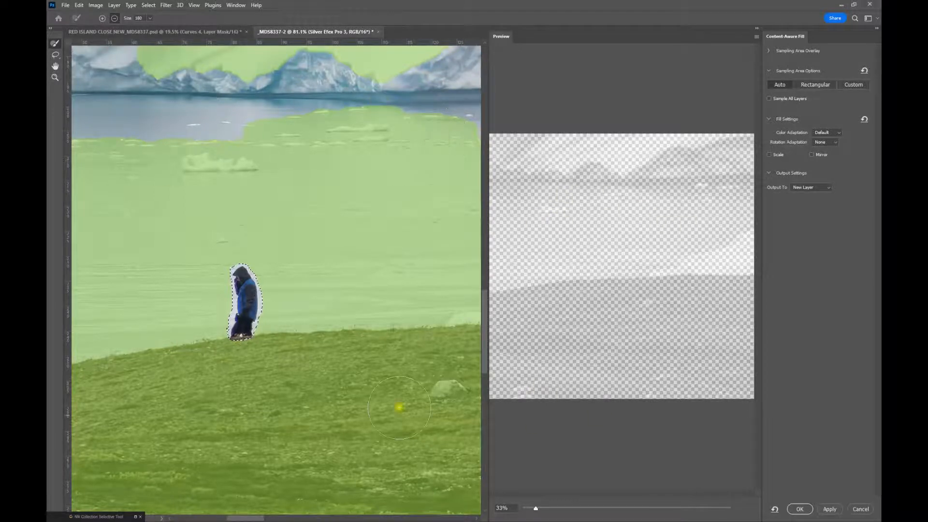
left_click(860, 509)
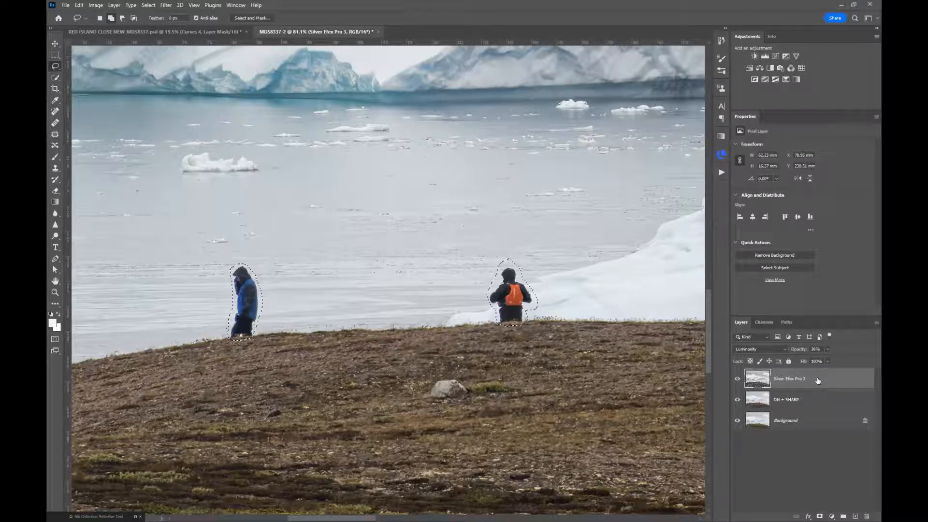
- Stamp all visible layers into a new top layer and start Content-Aware Fill on the selection around the two people
key("ctrl+shift+alt+e")
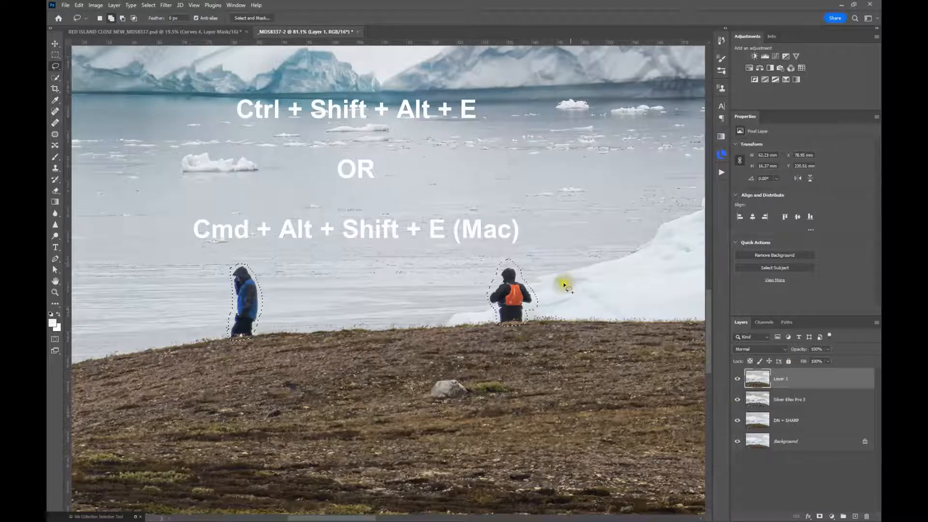
left_click(79, 5)
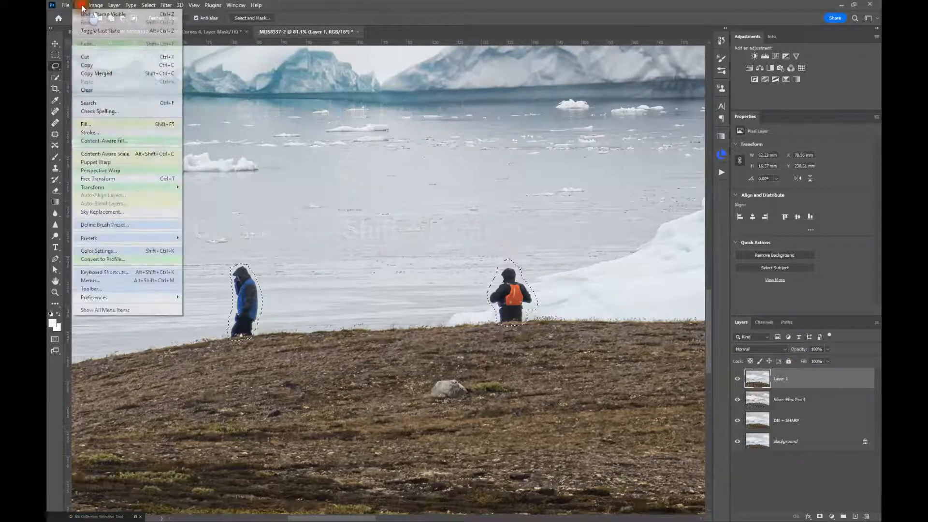
left_click(107, 141)
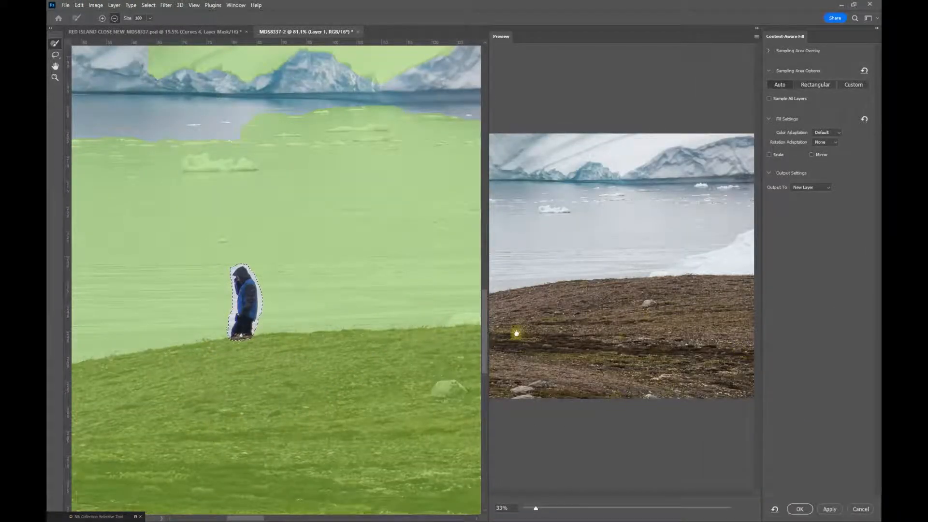
scroll(682, 292, "up", 4)
scroll(419, 317, "down", 6)
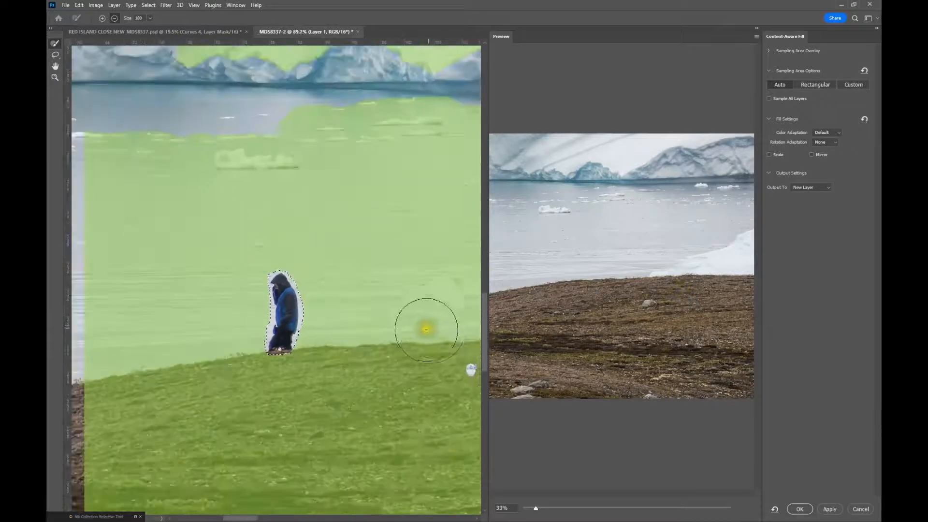
scroll(390, 362, "down", 5)
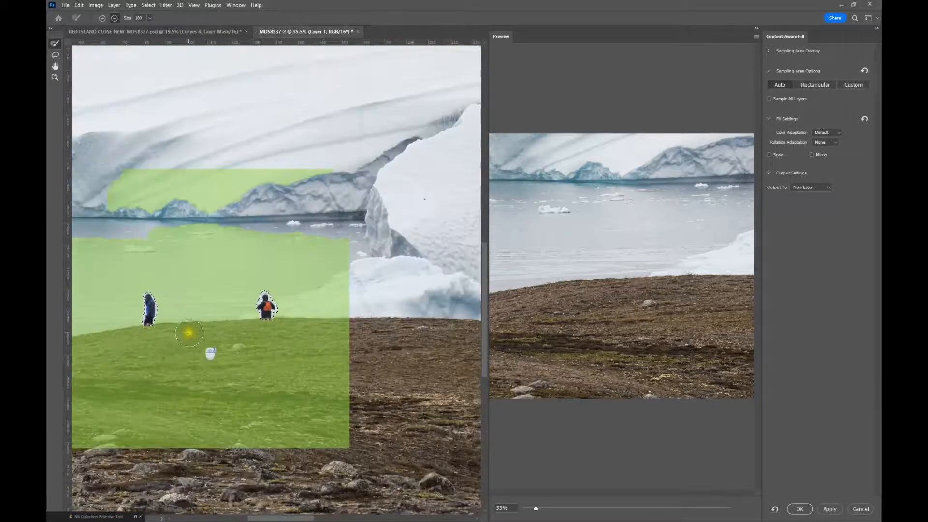
- Exclude the iceberg, the distant water and the lower foreground from the sampling area, and output the fill to a new layer
mouse_move(116, 172)
left_mouse_down()
mouse_move(364, 166)
mouse_move(162, 189)
mouse_move(209, 205)
mouse_move(122, 203)
mouse_move(327, 203)
mouse_move(331, 280)
left_mouse_up()
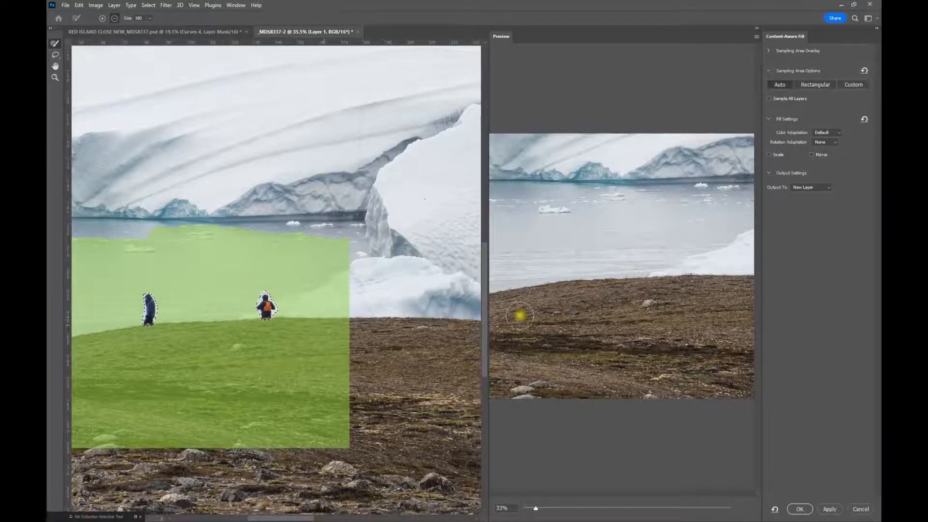
scroll(648, 312, "up", 1)
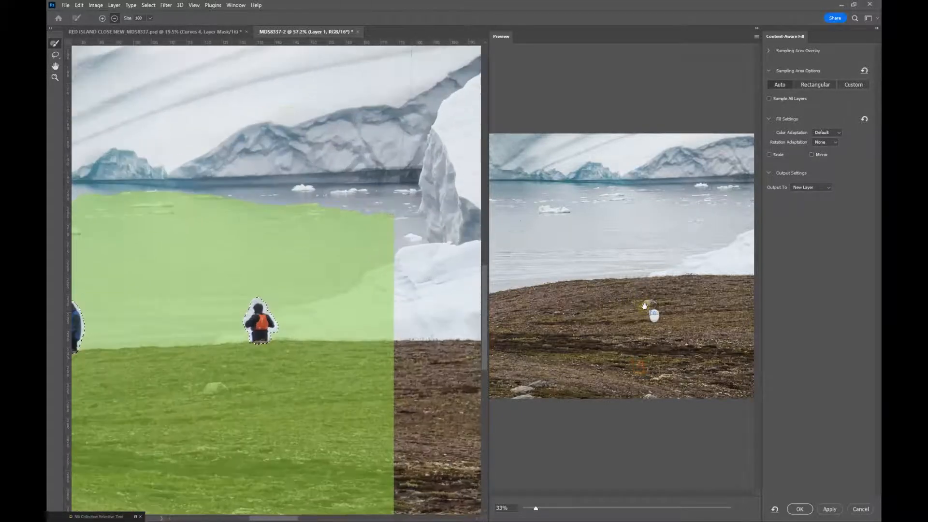
left_click_drag(535, 508, 561, 509)
left_click_drag(718, 313, 607, 304)
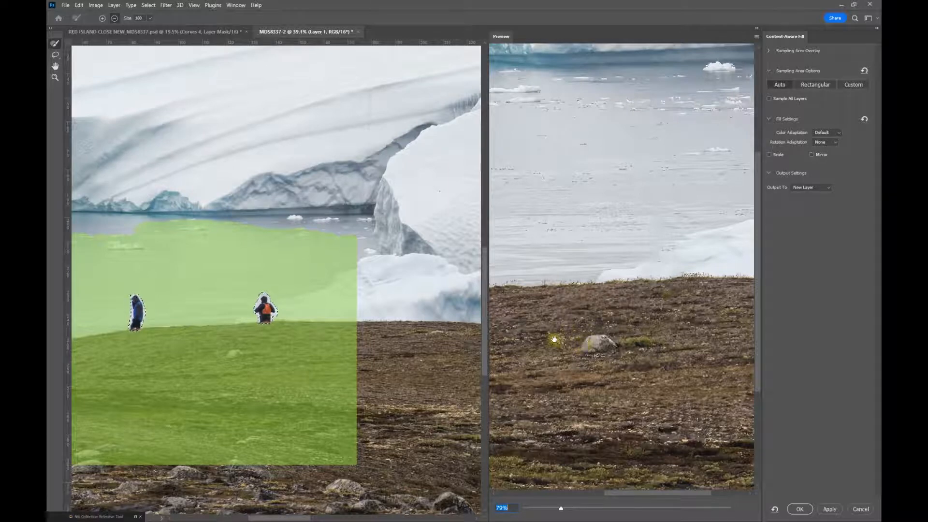
left_click_drag(552, 342, 668, 297)
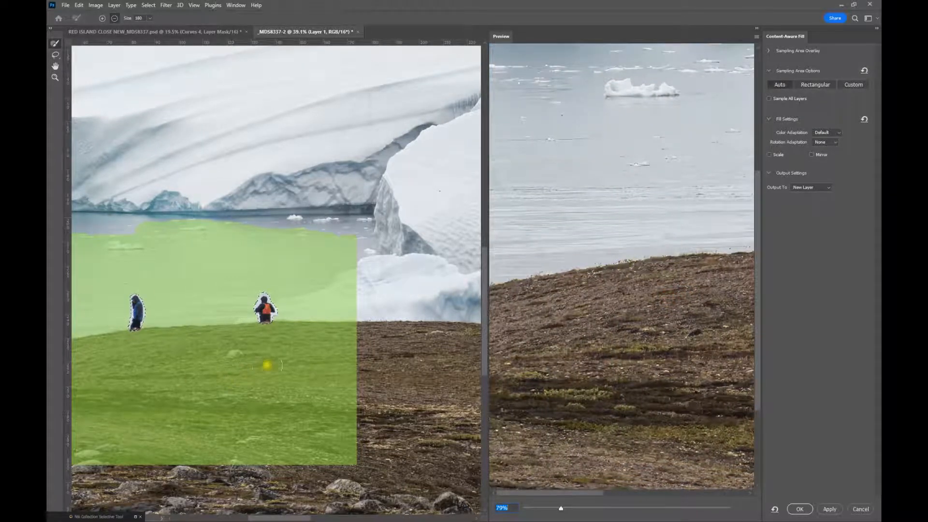
mouse_move(166, 223)
left_mouse_down()
mouse_move(317, 222)
mouse_move(263, 245)
mouse_move(141, 225)
mouse_move(74, 223)
mouse_move(168, 228)
mouse_move(70, 237)
mouse_move(356, 244)
mouse_move(268, 256)
mouse_move(97, 255)
mouse_move(74, 252)
mouse_move(293, 241)
mouse_move(340, 254)
left_mouse_up()
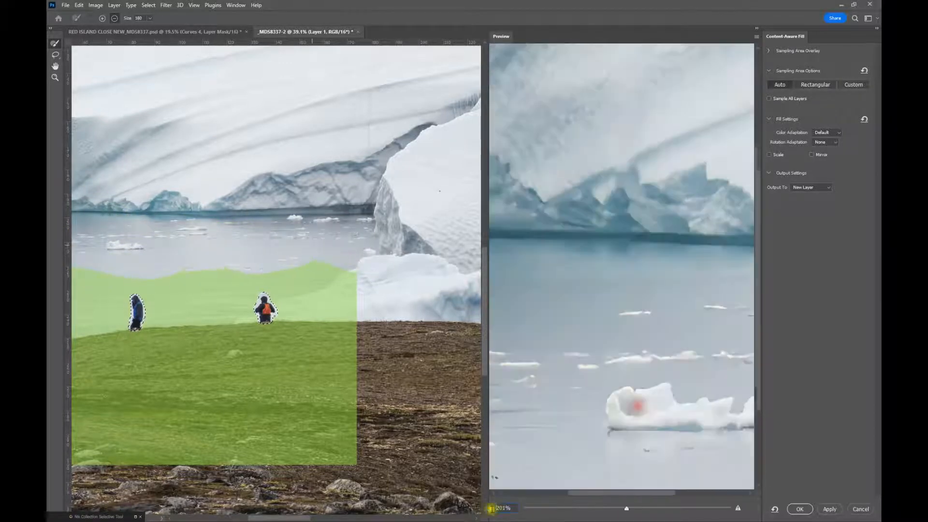
mouse_move(365, 473)
left_mouse_down()
mouse_move(261, 462)
mouse_move(161, 478)
mouse_move(134, 463)
mouse_move(396, 438)
mouse_move(247, 456)
mouse_move(47, 459)
mouse_move(290, 431)
mouse_move(356, 438)
mouse_move(354, 426)
mouse_move(326, 401)
left_mouse_up()
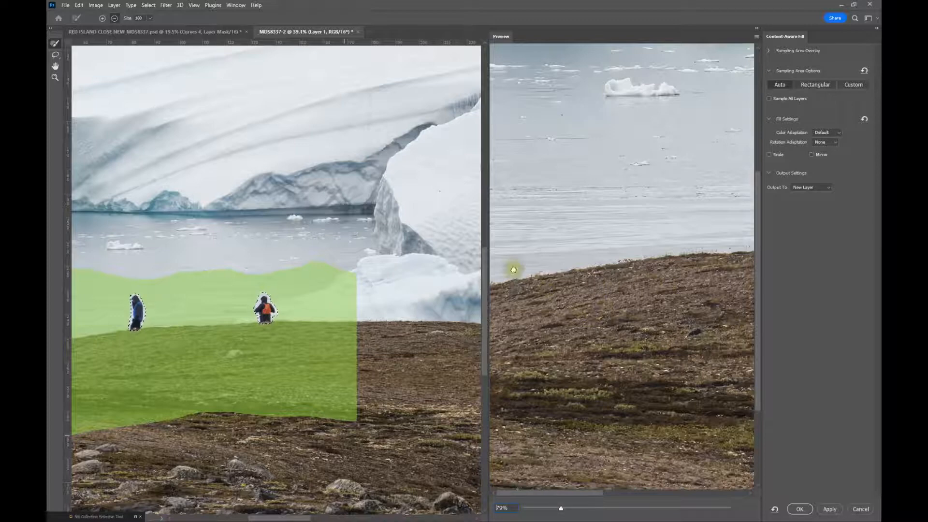
left_click(800, 508)
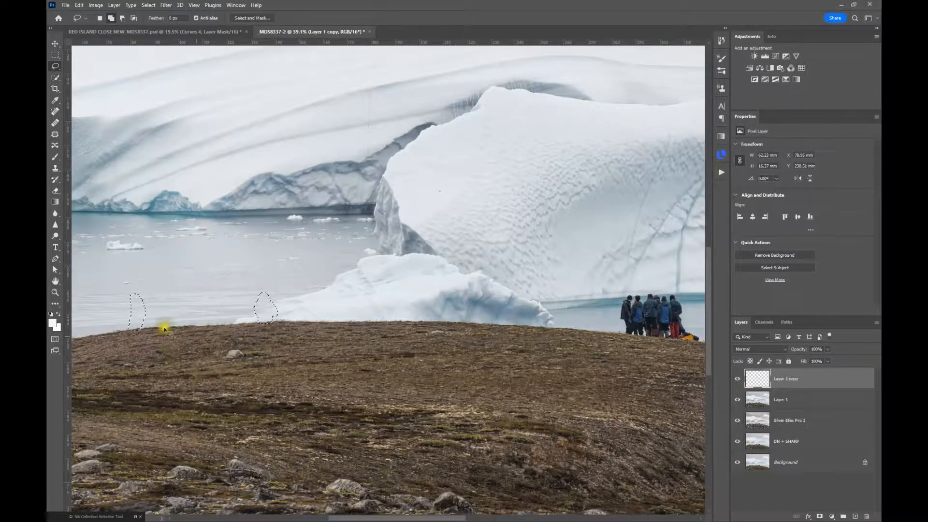
- Deselect the two outlines and compare the photo with the Content-Aware Fill layer hidden and shown
scroll(169, 338, "up", 4)
mouse_move(203, 342)
left_mouse_down()
mouse_move(320, 346)
mouse_move(331, 338)
left_mouse_up()
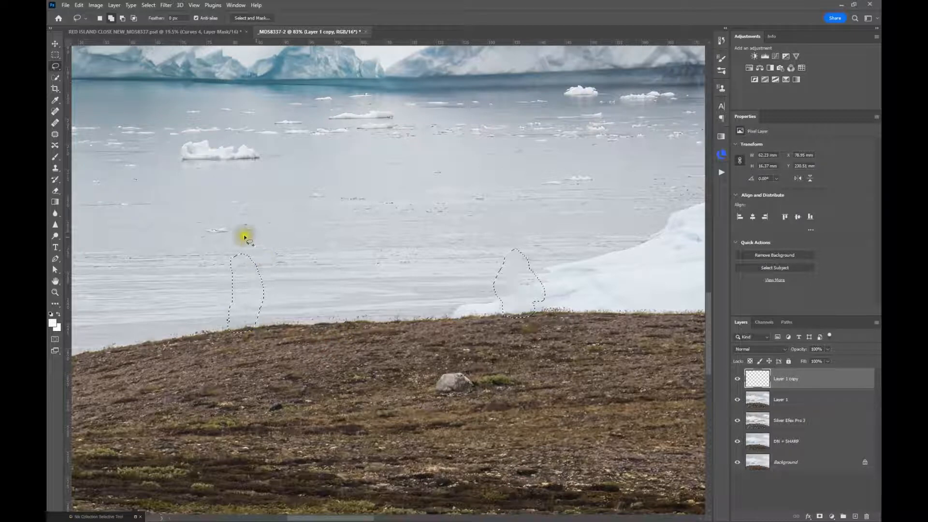
left_click(145, 6)
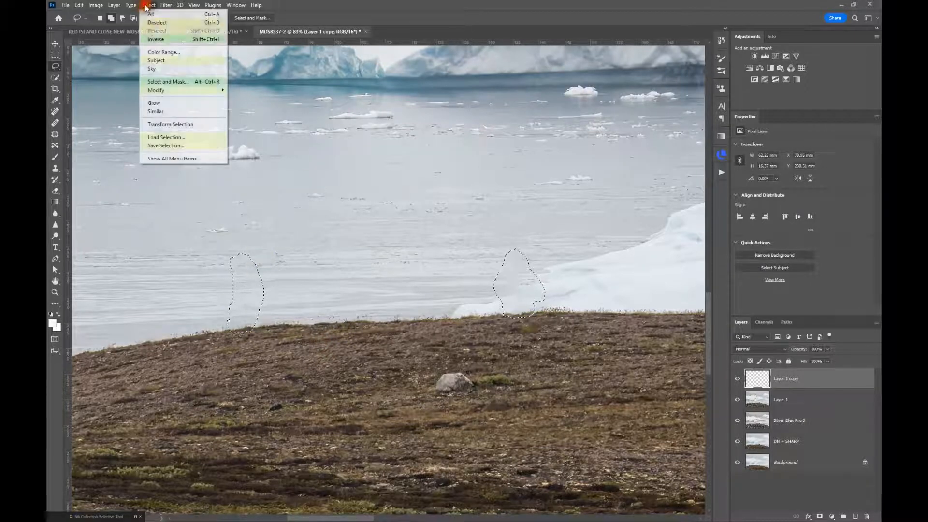
left_click(155, 25)
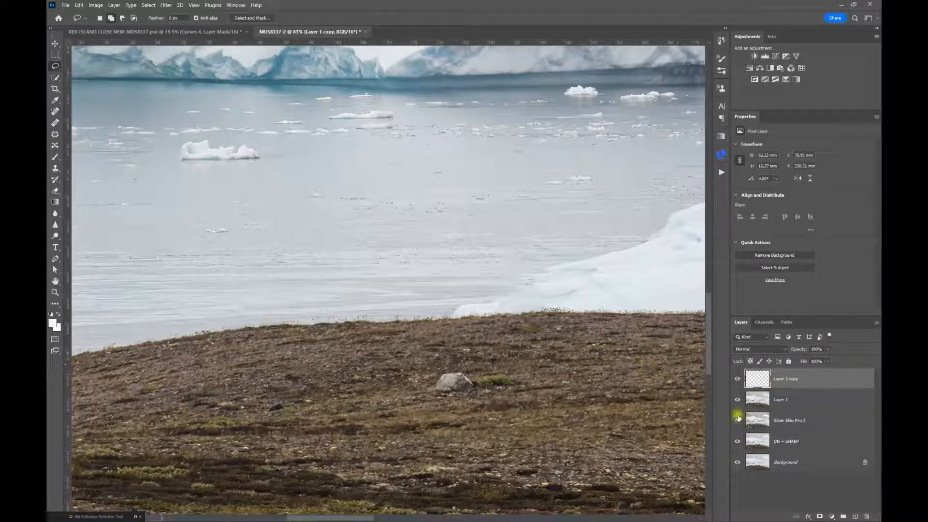
left_click(735, 381)
left_click(736, 381)
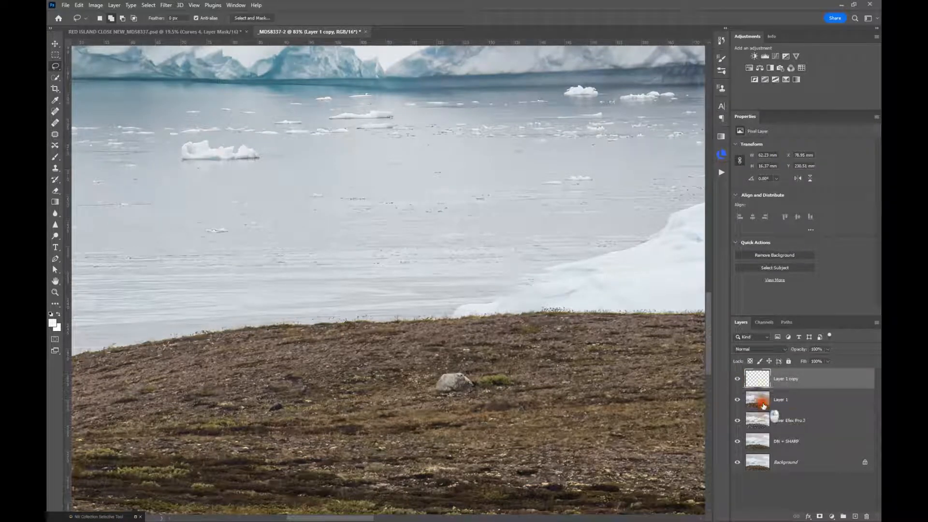
- Merge Layer 1 copy with Layer 1 and compare the photo with the merged layer hidden and shown
left_click(763, 404)
left_click(815, 375)
left_click(819, 401, "ctrl")
right_click(818, 400)
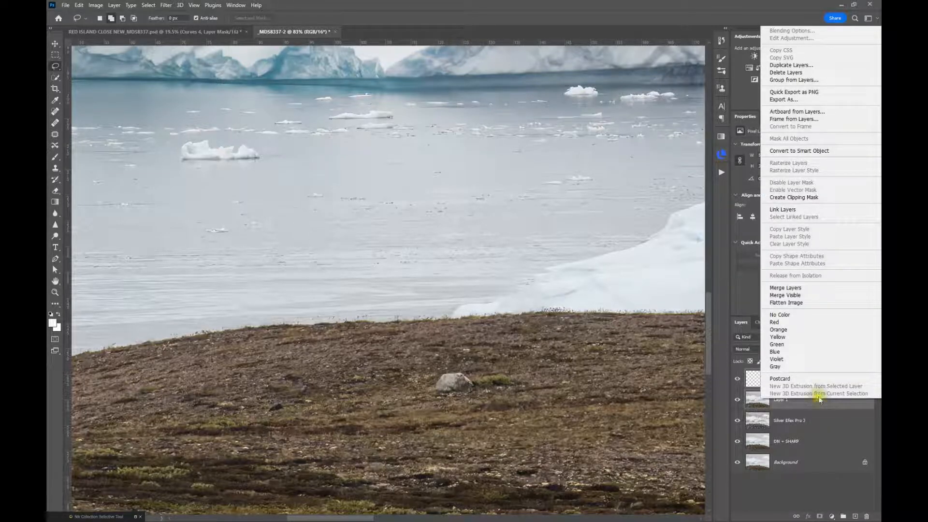
left_click(793, 288)
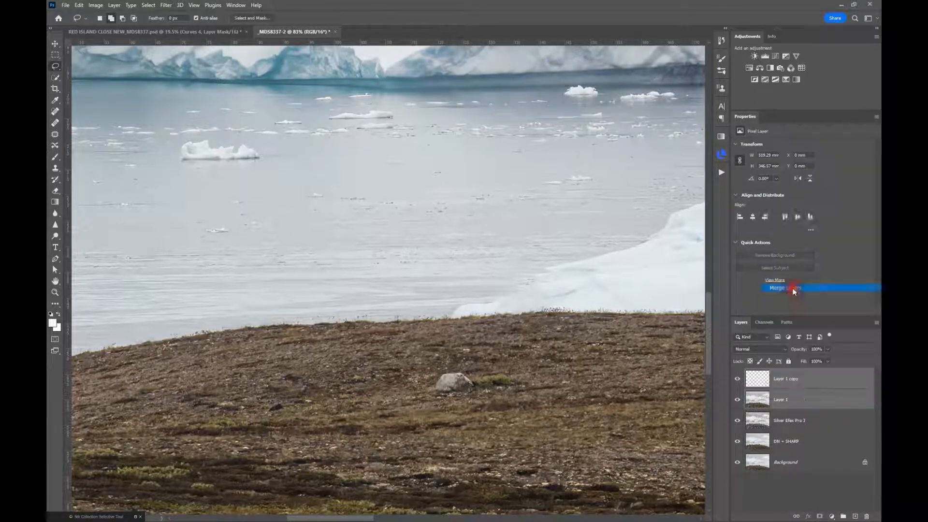
left_click(736, 380)
left_click(736, 380)
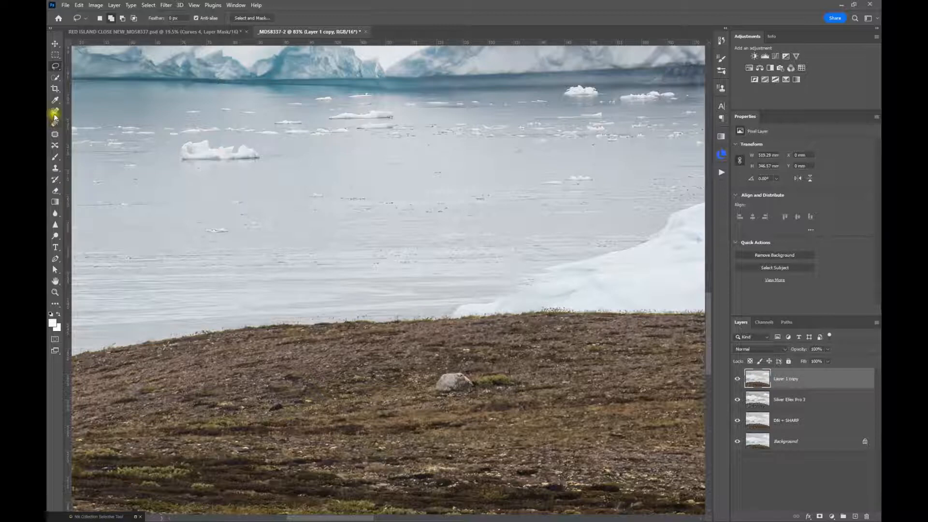
- Clone nearby water with the Clone Stamp over the filled patch above the hill where the person in blue stood
left_click(55, 167)
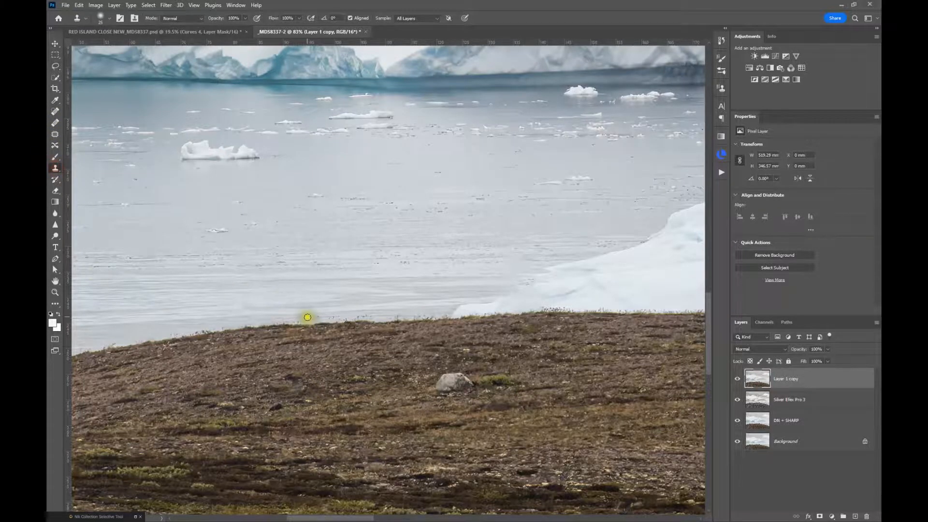
scroll(310, 320, "up", 2)
scroll(329, 339, "up", 1)
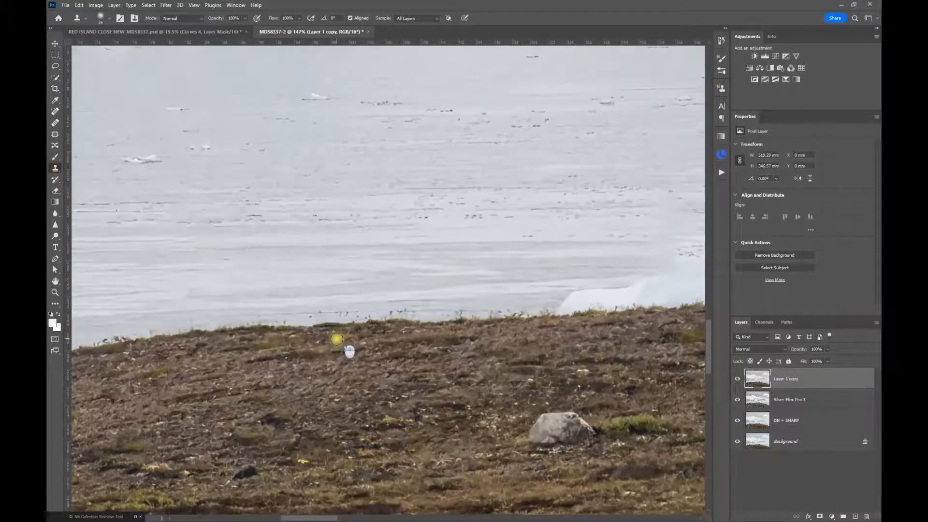
left_click(737, 379)
left_click(736, 378)
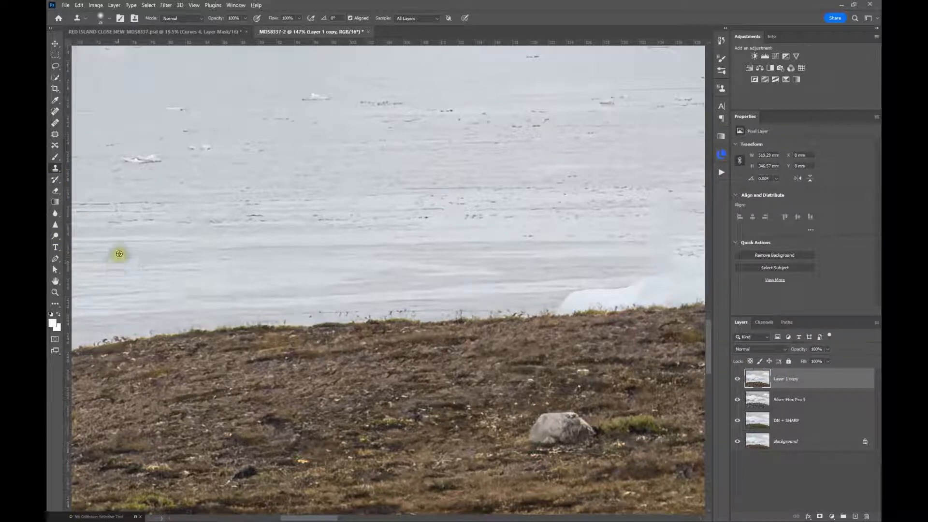
left_click(144, 291, "alt")
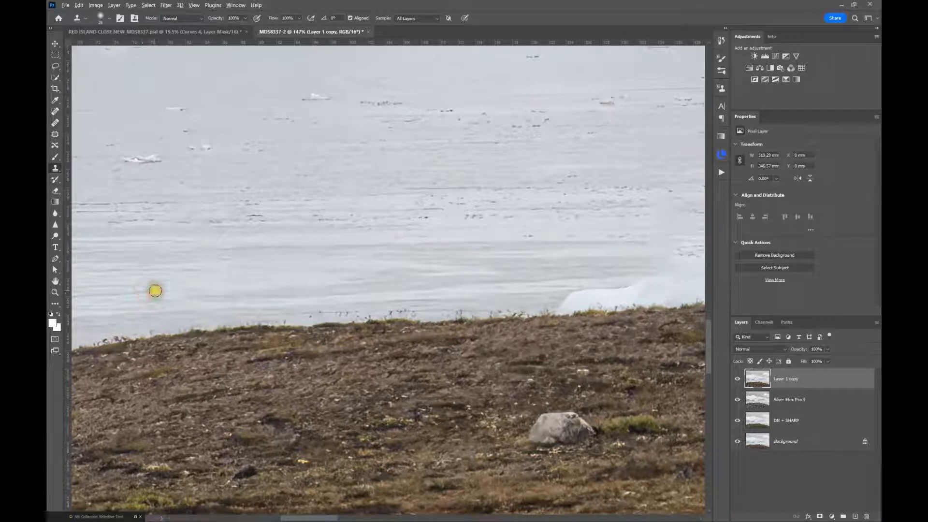
mouse_move(165, 291)
left_mouse_down()
mouse_move(177, 289)
mouse_move(164, 299)
mouse_move(176, 310)
left_mouse_up()
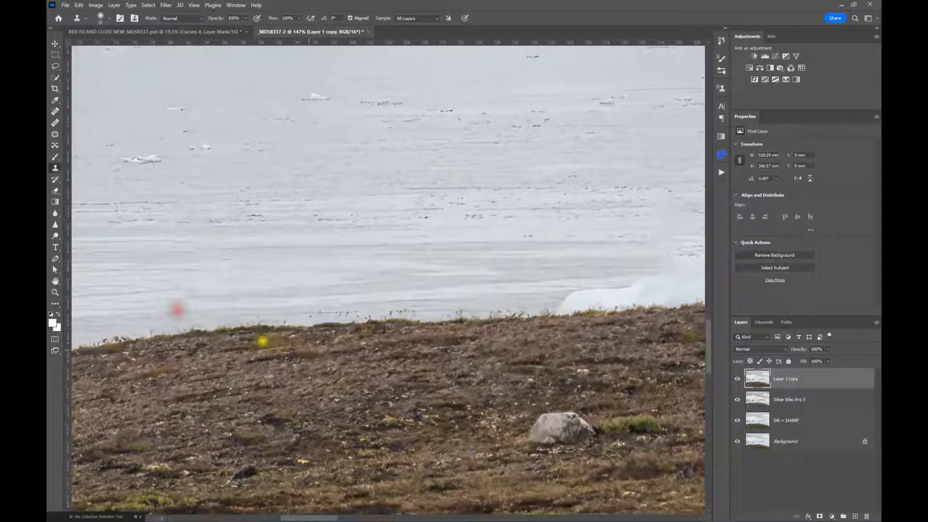
- Rebuild the blurred edge of the low ice slope above the hill, where the orange-vested person stood, with the Clone Stamp
left_click_drag(517, 281, 199, 311)
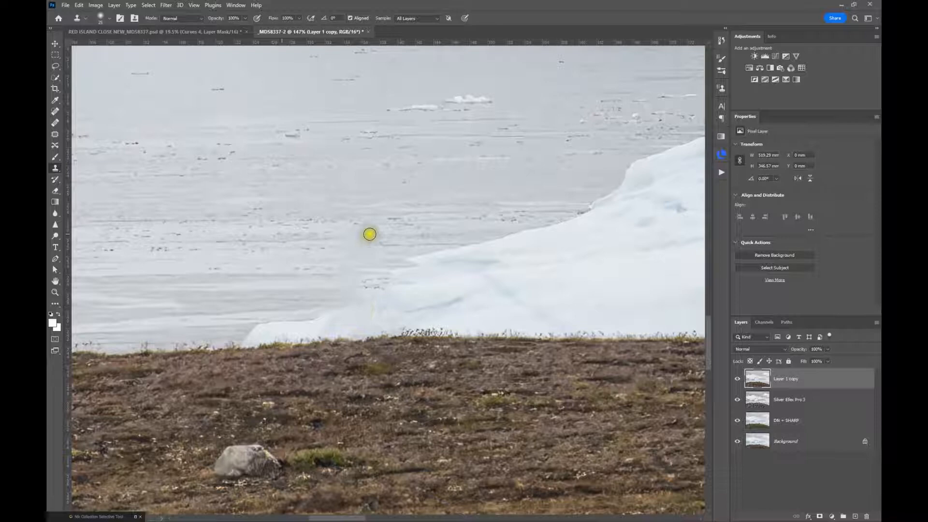
left_click_drag(520, 248, 391, 291)
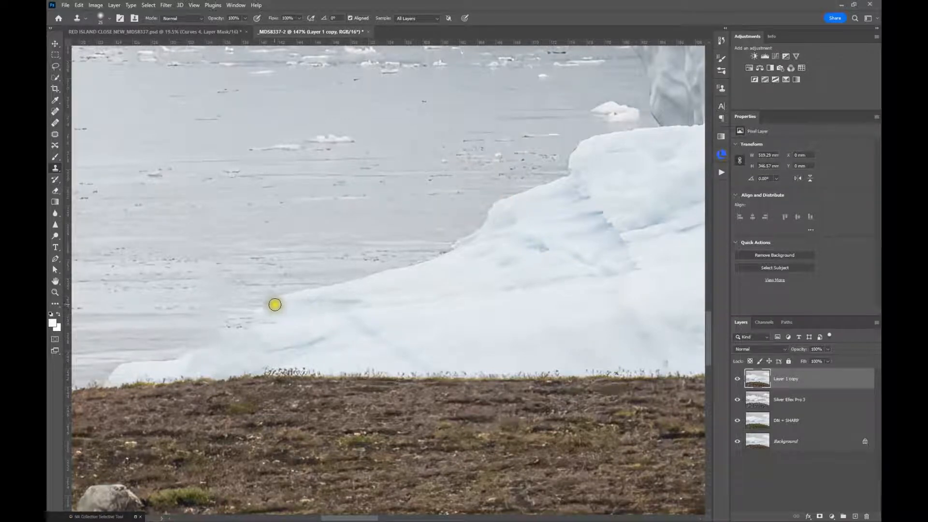
left_click_drag(269, 298, 209, 343)
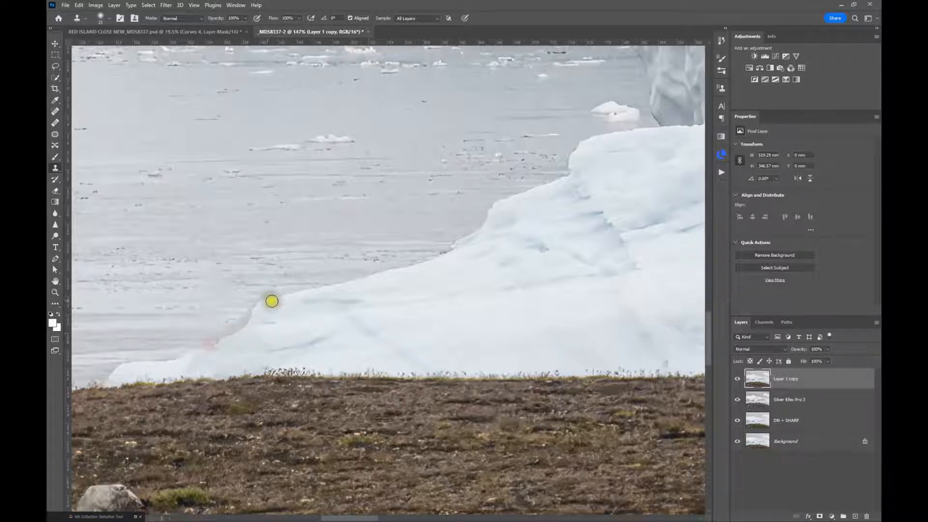
left_click_drag(274, 302, 265, 311)
left_click_drag(211, 347, 173, 357)
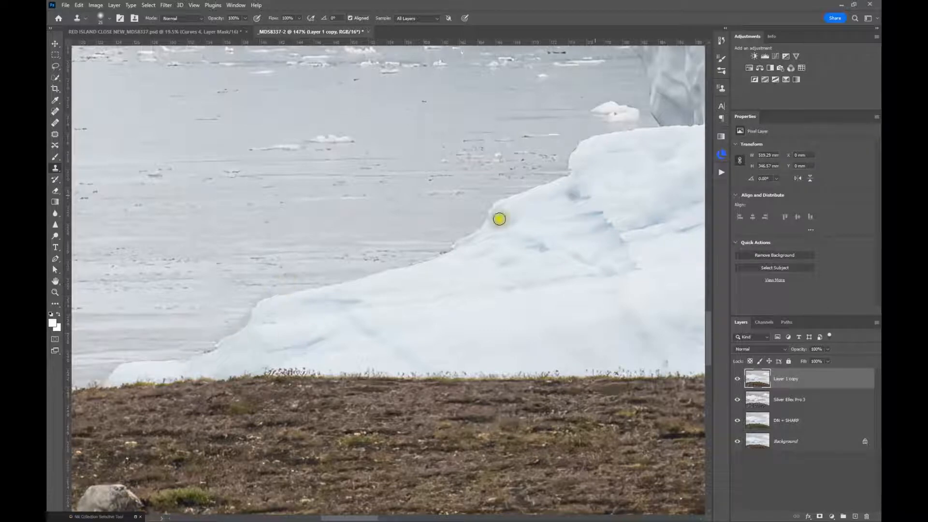
- Clone clean water along the outside of the rebuilt ice edge to remove its blurry fringe
left_click_drag(208, 289, 351, 199)
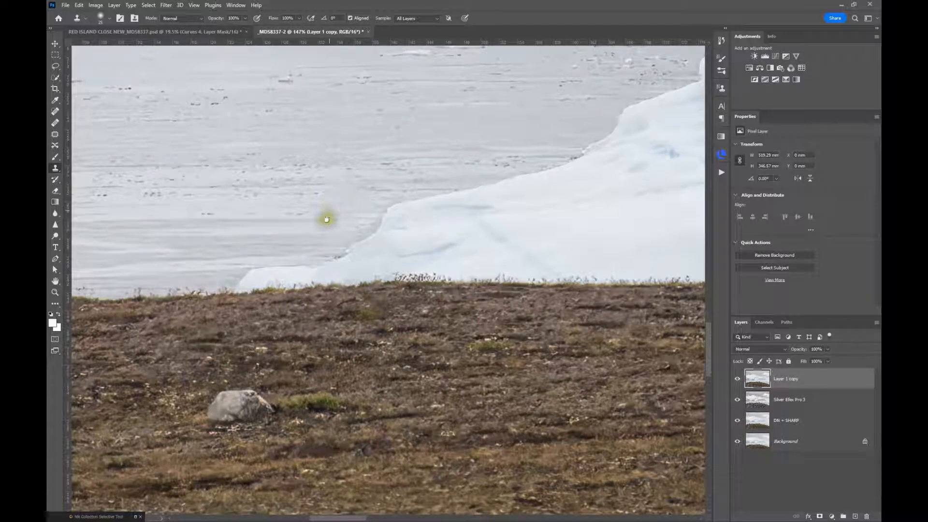
left_click_drag(297, 246, 318, 241)
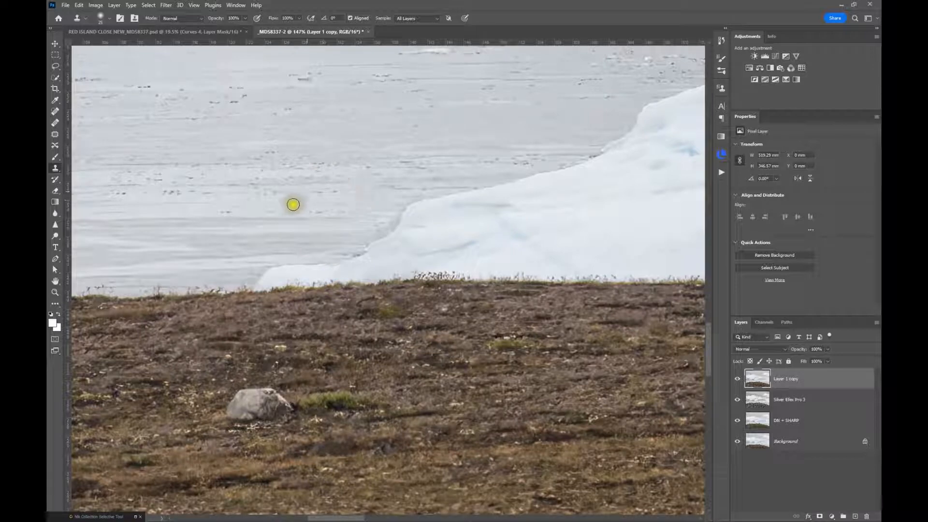
left_click(324, 232, "alt")
mouse_move(363, 226)
left_mouse_down()
mouse_move(387, 226)
mouse_move(394, 203)
left_mouse_up()
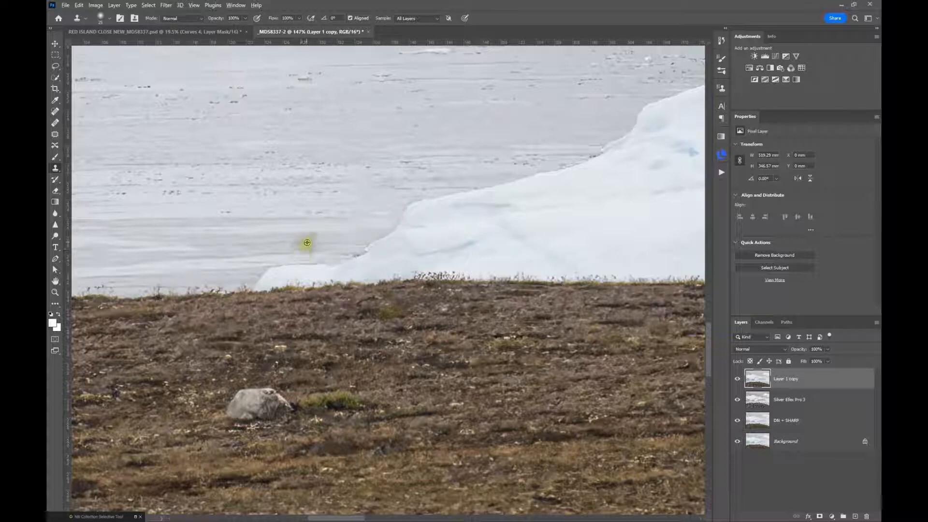
left_click(335, 243, "alt")
left_click_drag(356, 243, 371, 234)
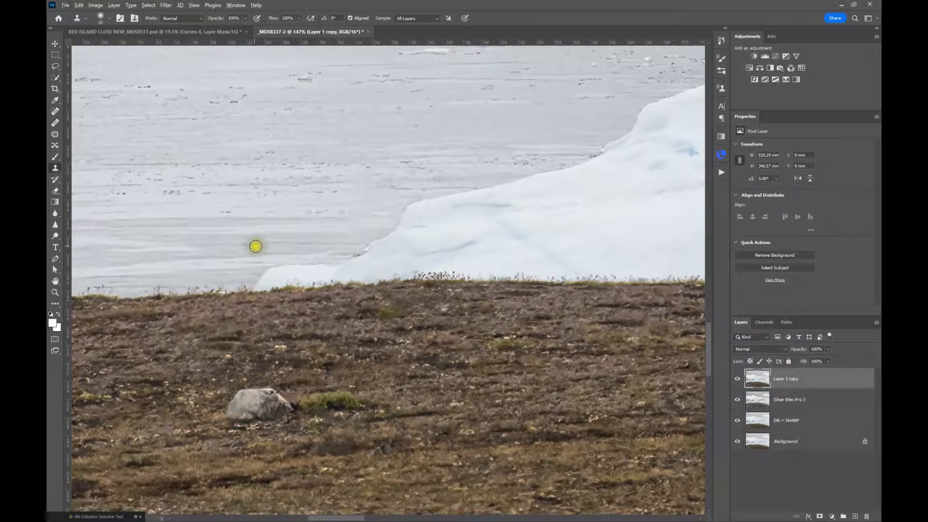
- Compare the whole photo with Layer 1 copy hidden and shown to check the removal of the two people
scroll(379, 240, "down", 4)
scroll(378, 243, "down", 5)
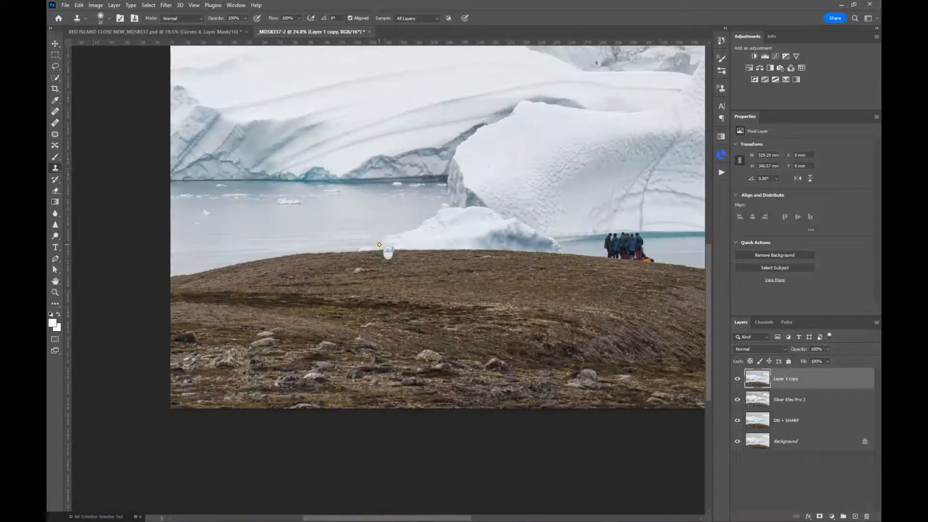
left_click_drag(514, 288, 436, 326)
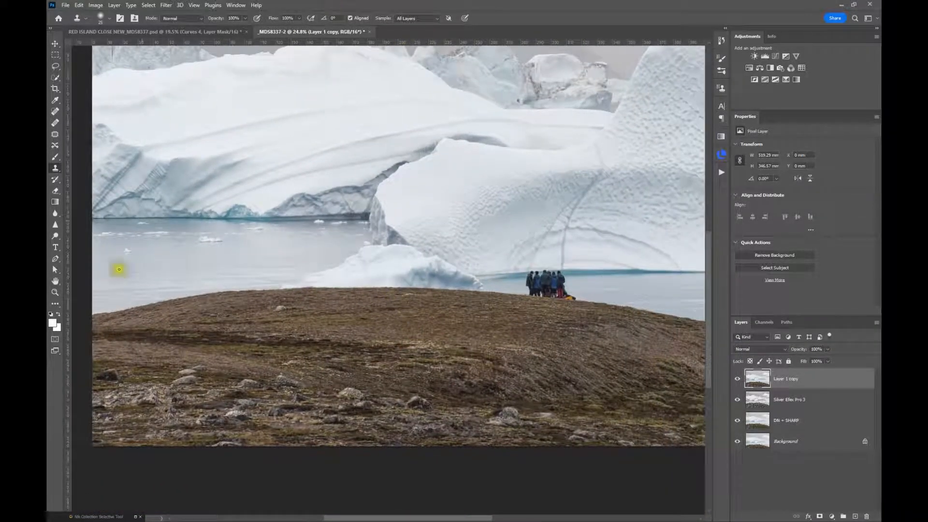
left_click(55, 292)
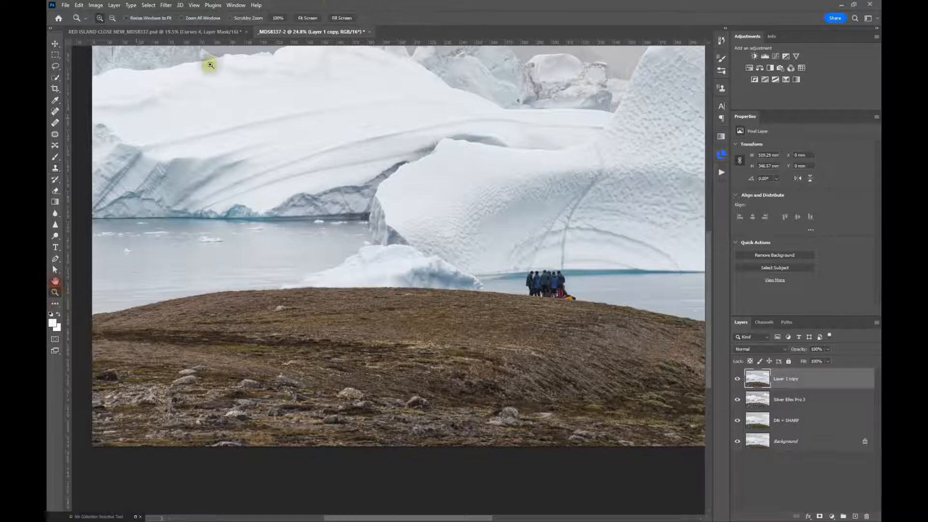
left_click(303, 18)
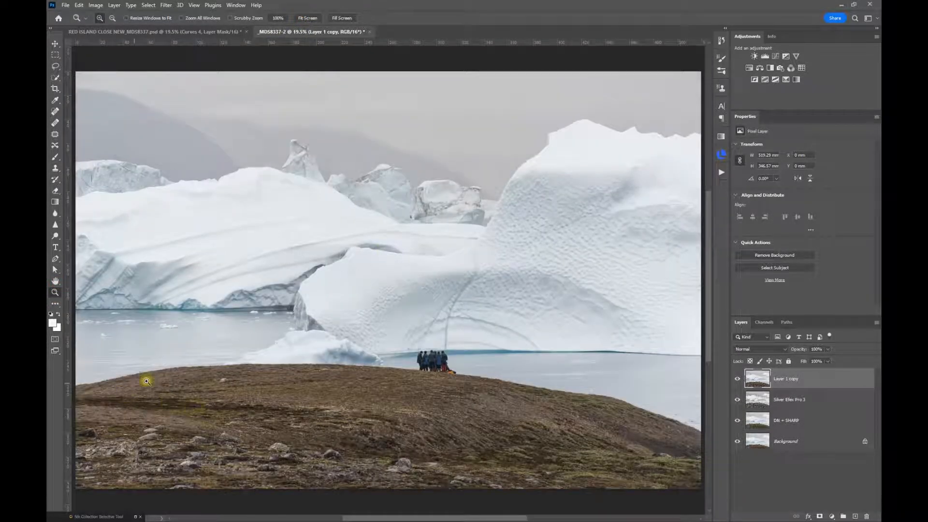
left_click(737, 380)
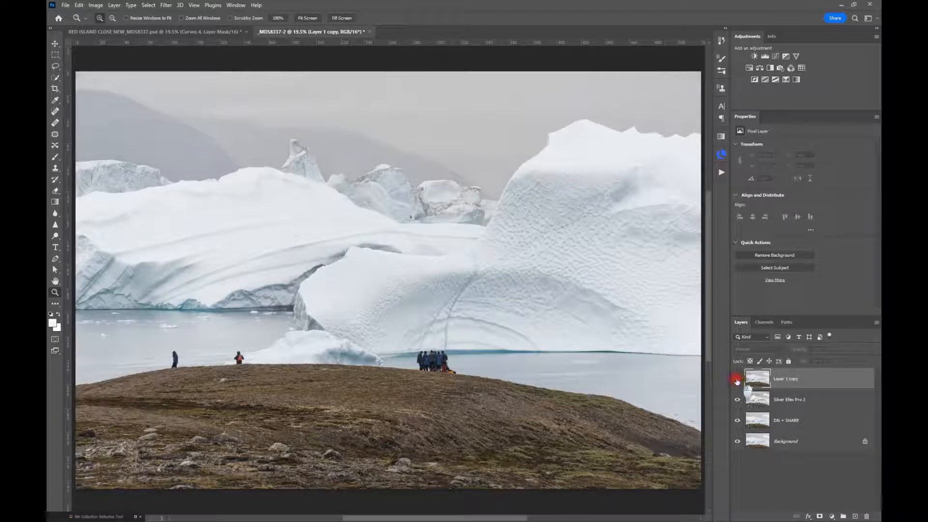
left_click(737, 381)
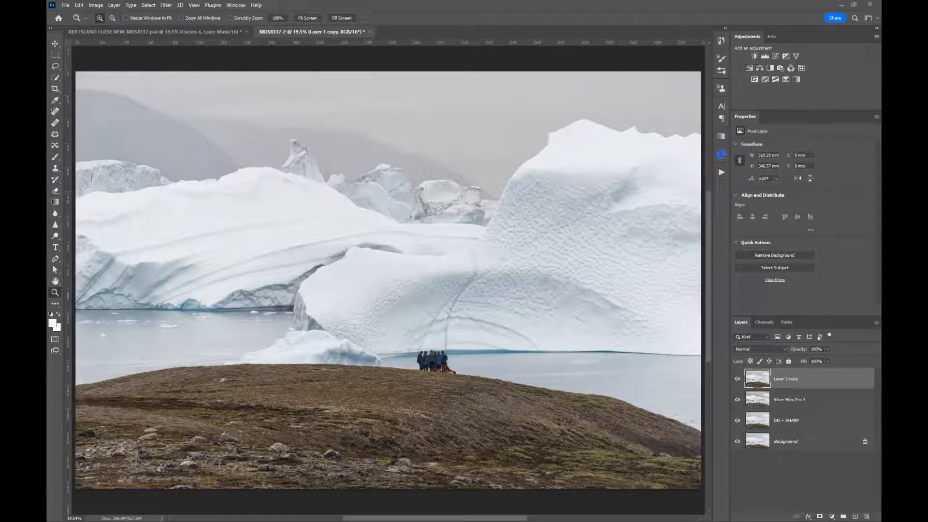
- Select the group of people standing on the hill and their gear on Layer 1 copy with the Object Selection tool
left_click_drag(436, 367, 436, 369)
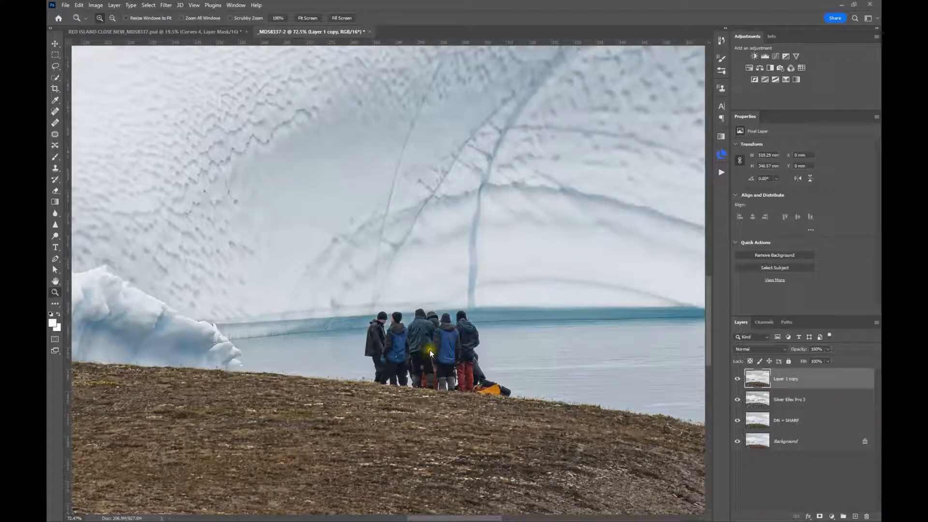
left_click(758, 382)
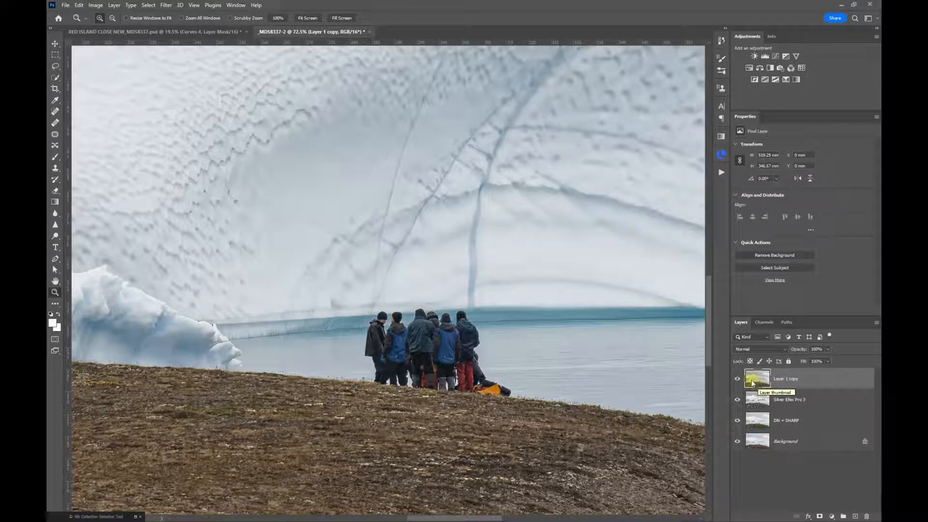
left_click(55, 81)
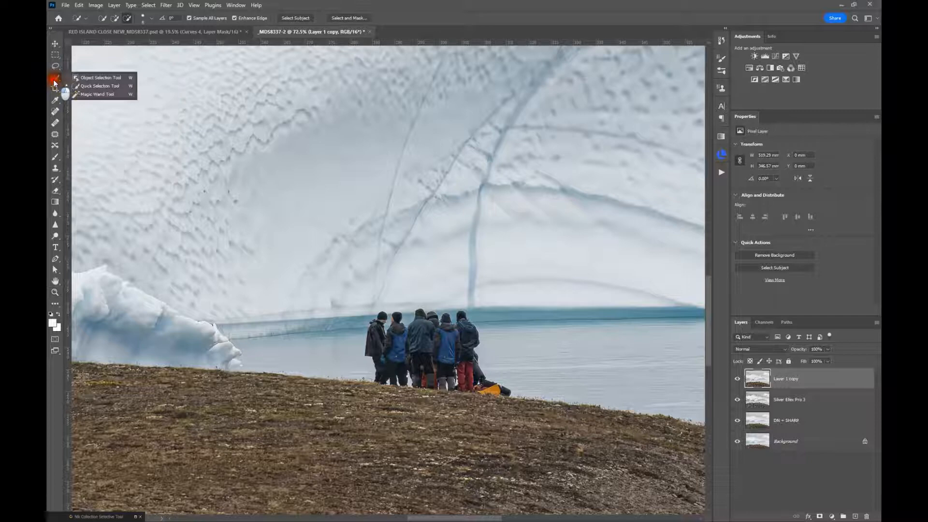
left_click(96, 77)
left_click_drag(347, 298, 540, 408)
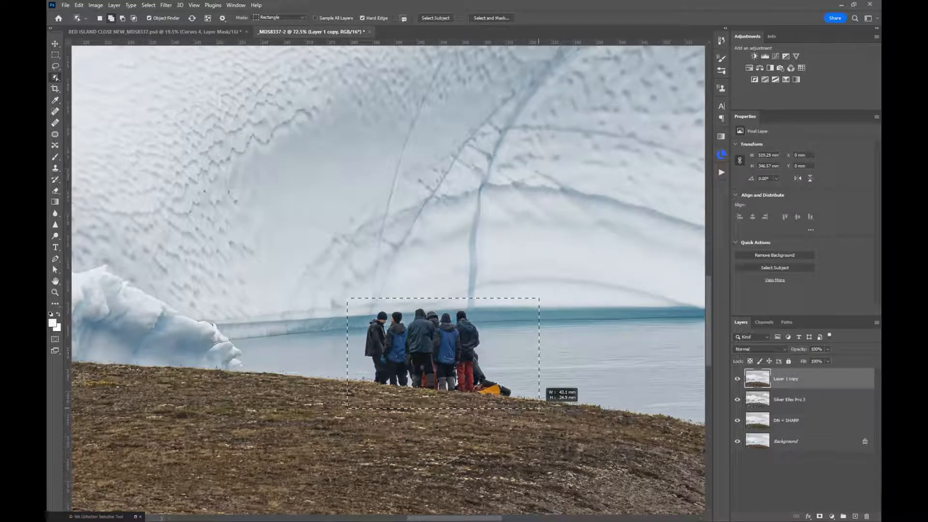
left_click_drag(540, 408, 539, 408)
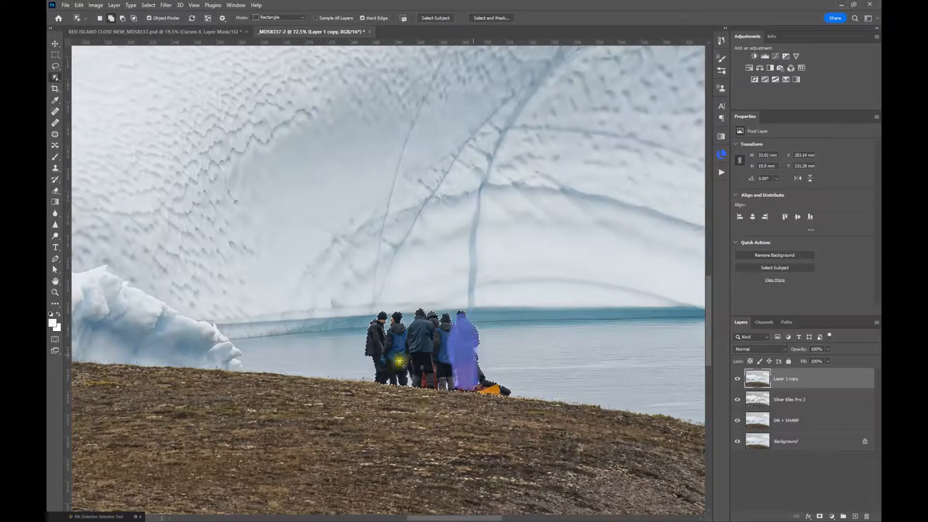
- Subtract the background gaps between the people's legs and the ground at their feet from the selection with the Quick Selection tool
scroll(473, 401, "up", 4)
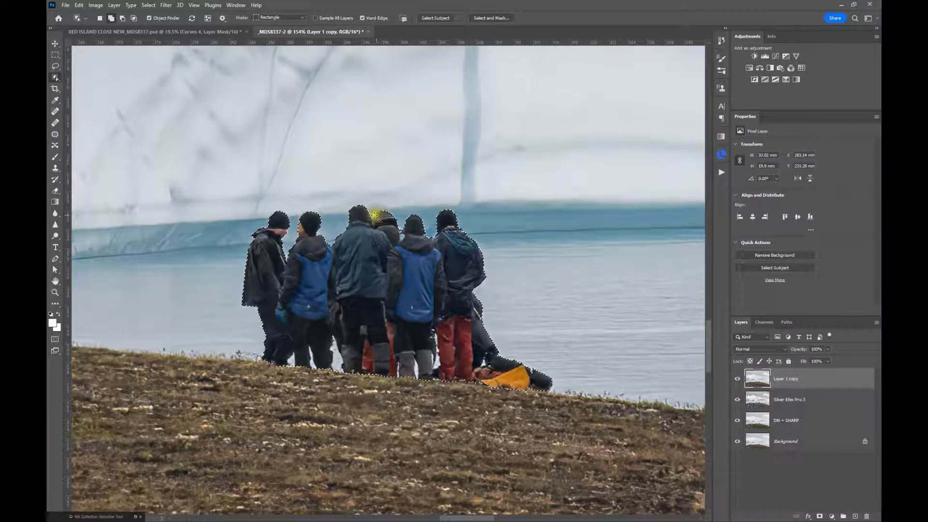
left_click(56, 78)
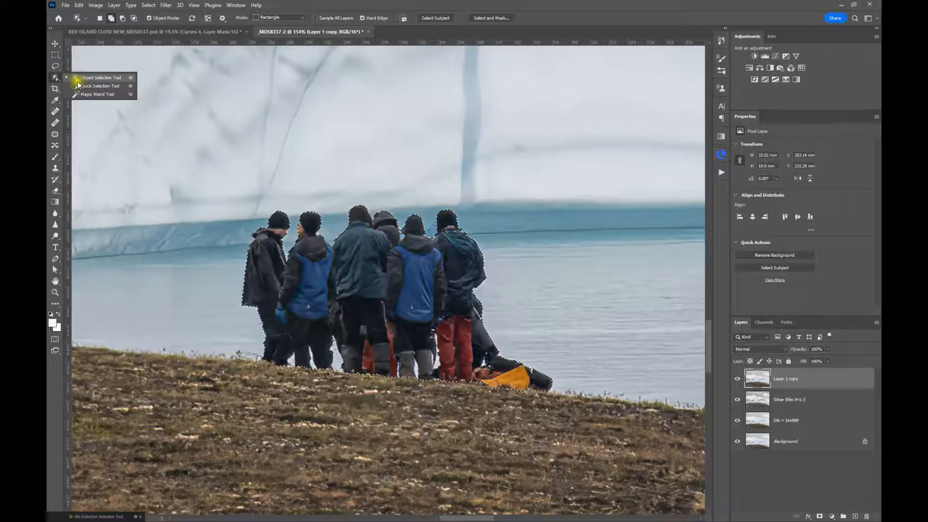
left_click(96, 86)
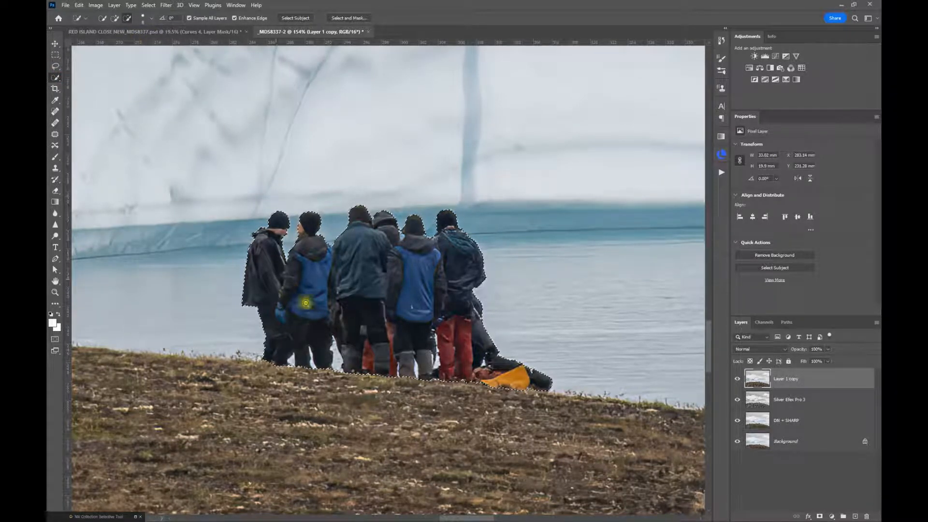
left_click(127, 18)
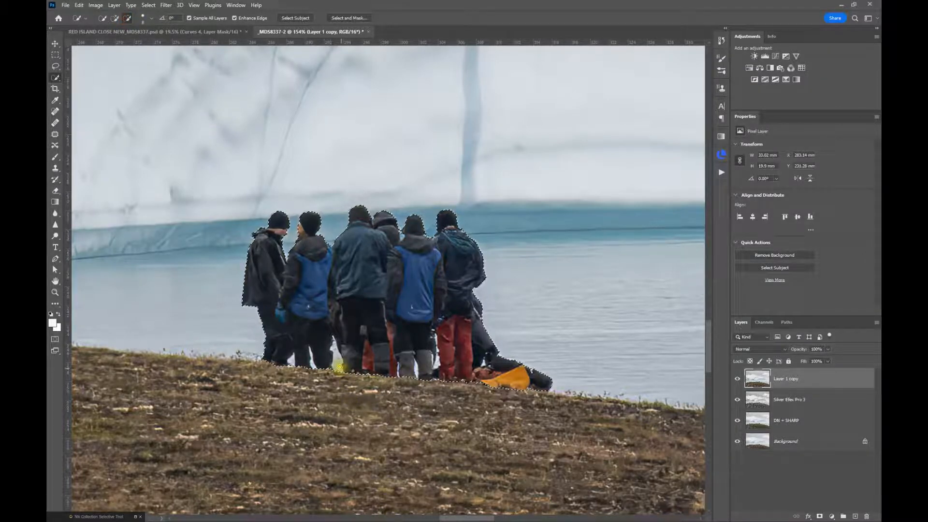
left_click_drag(339, 368, 338, 351)
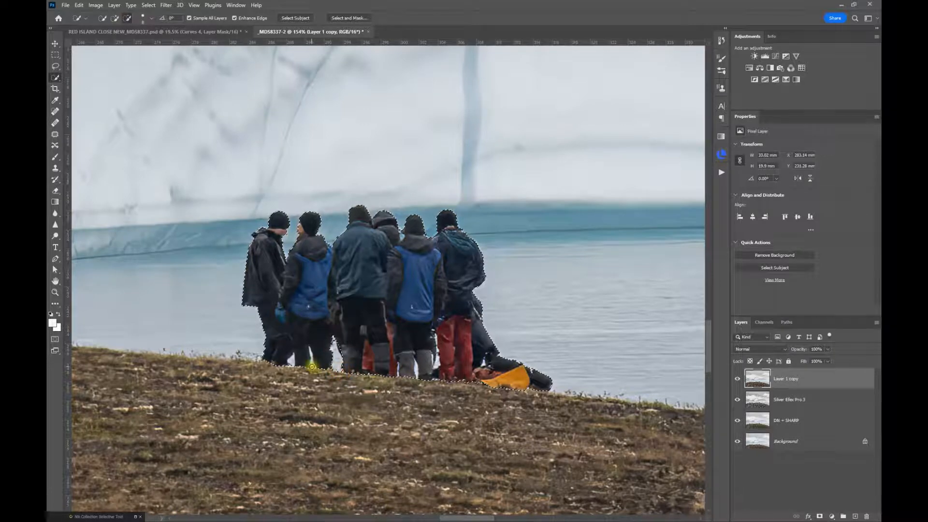
mouse_move(290, 361)
left_mouse_down()
mouse_move(314, 360)
mouse_move(316, 374)
left_mouse_up()
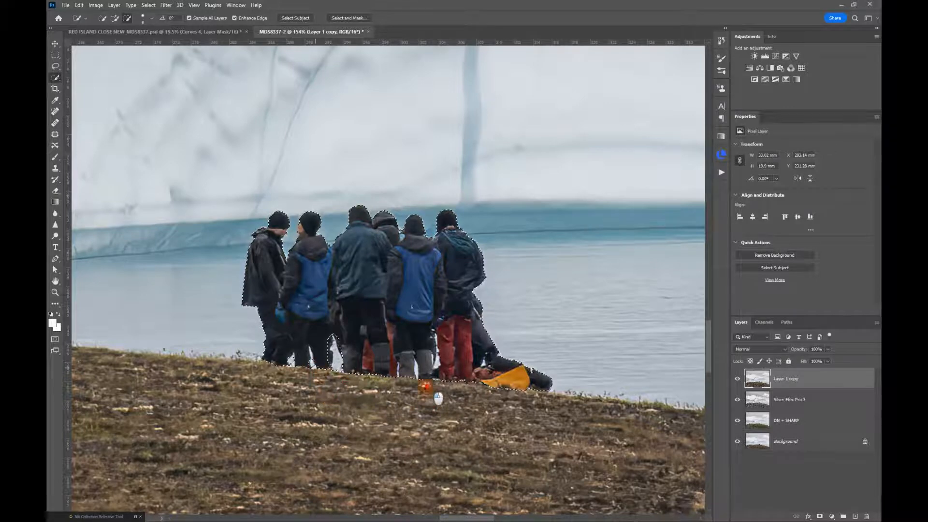
mouse_move(416, 372)
left_mouse_down()
mouse_move(407, 369)
mouse_move(420, 404)
mouse_move(413, 348)
left_mouse_up()
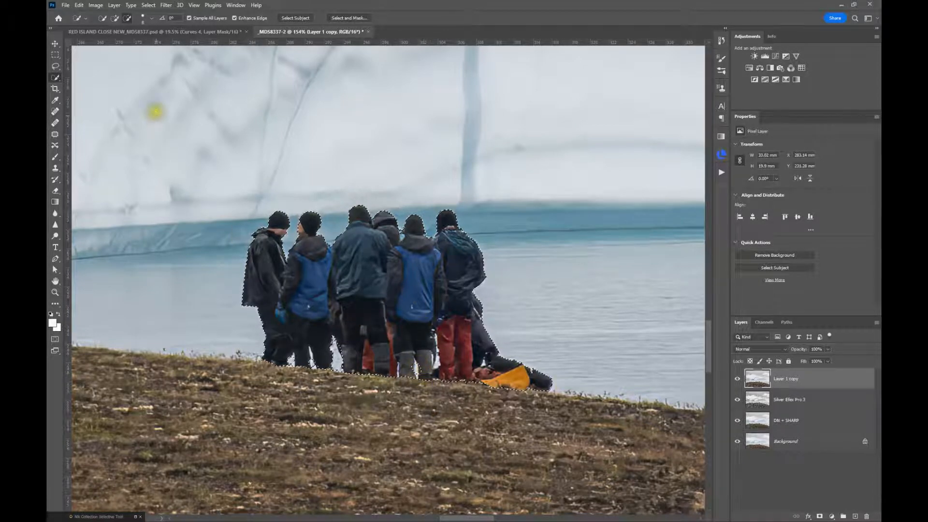
- Add the grey boots of the person in the blue vest back to the group selection with the Quick Selection tool
left_click(115, 19)
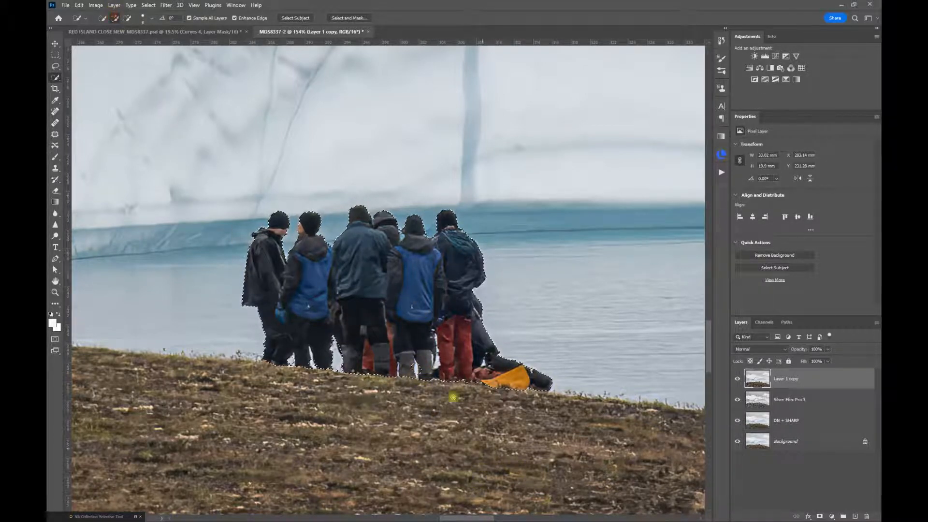
left_click(421, 369)
left_click_drag(422, 369, 420, 366)
left_click(414, 371)
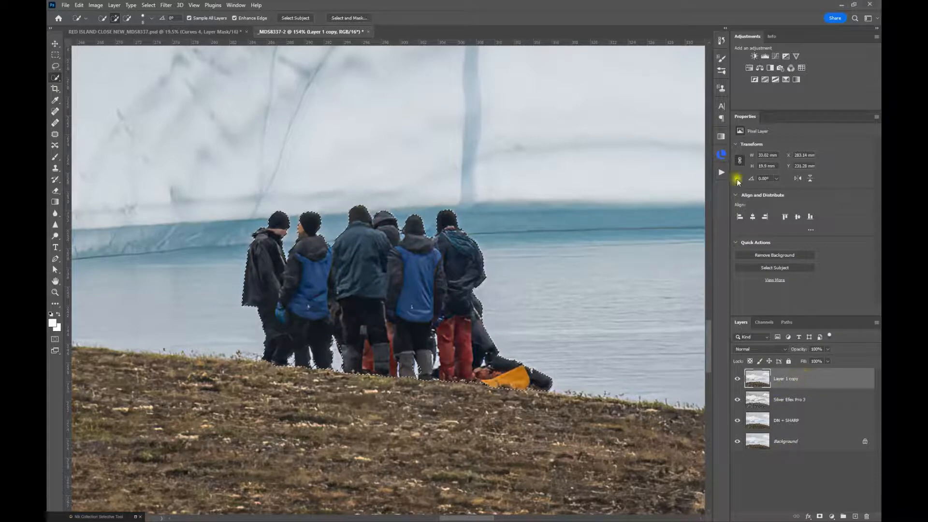
- Brighten the selected group with a Curves adjustment layer, using curve points at input 117, output 151 and input 37, output 47
left_click(775, 56)
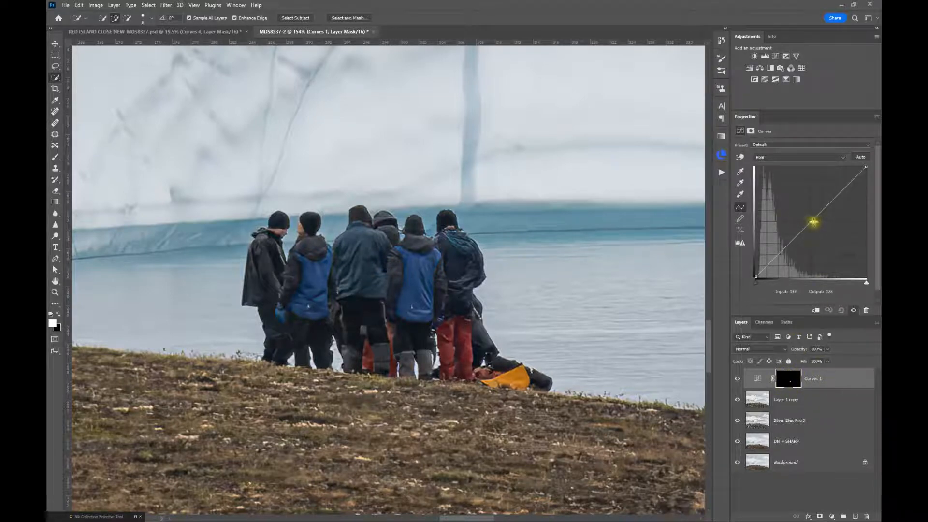
mouse_move(810, 222)
left_mouse_down()
mouse_move(805, 193)
mouse_move(803, 211)
left_mouse_up()
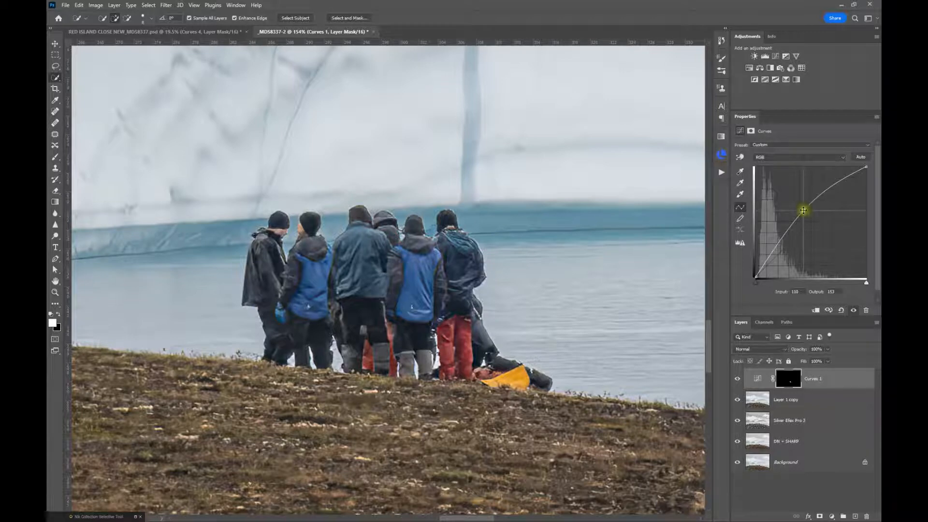
left_click_drag(803, 210, 805, 211)
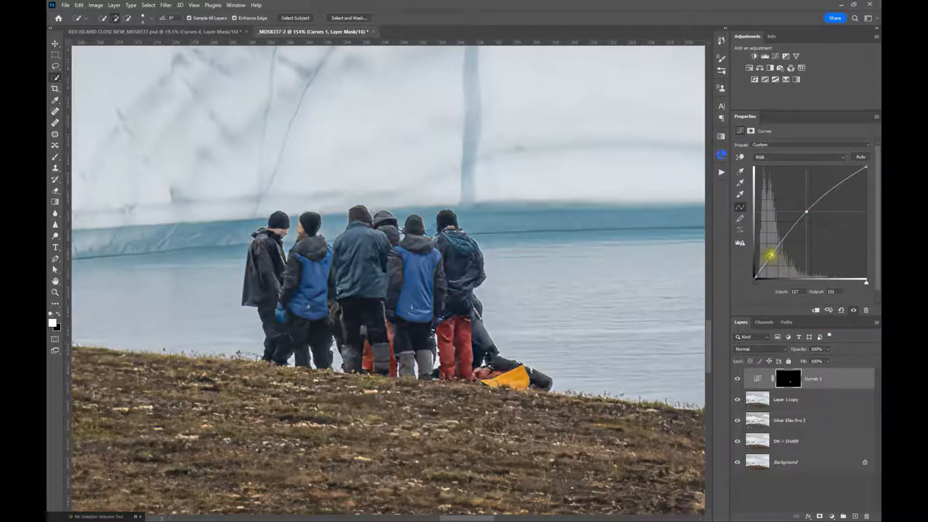
left_click(771, 254)
left_click_drag(772, 255, 772, 255)
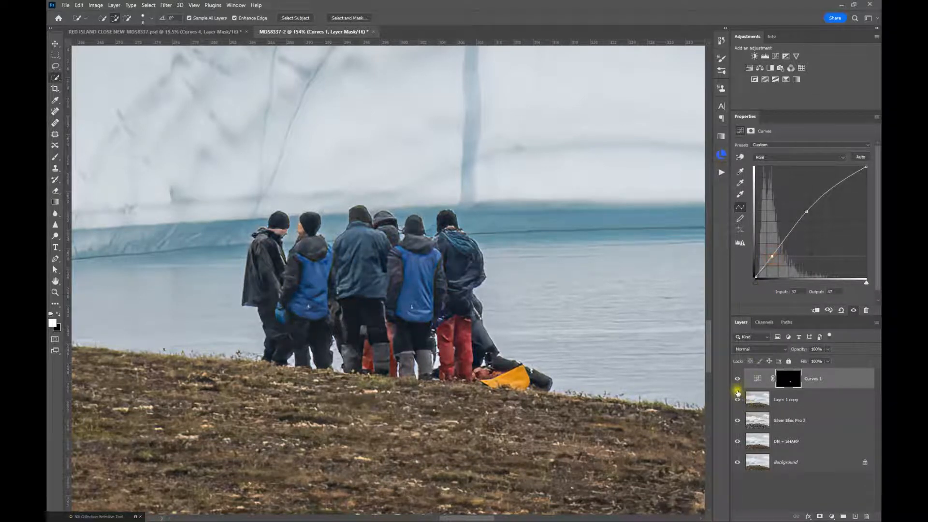
- Compare the group of people and the whole photo with the Curves 1 layer hidden and shown
left_click(737, 381)
left_click(738, 380)
left_click(737, 381)
left_click(737, 381)
scroll(463, 293, "down", 2)
scroll(464, 292, "down", 4)
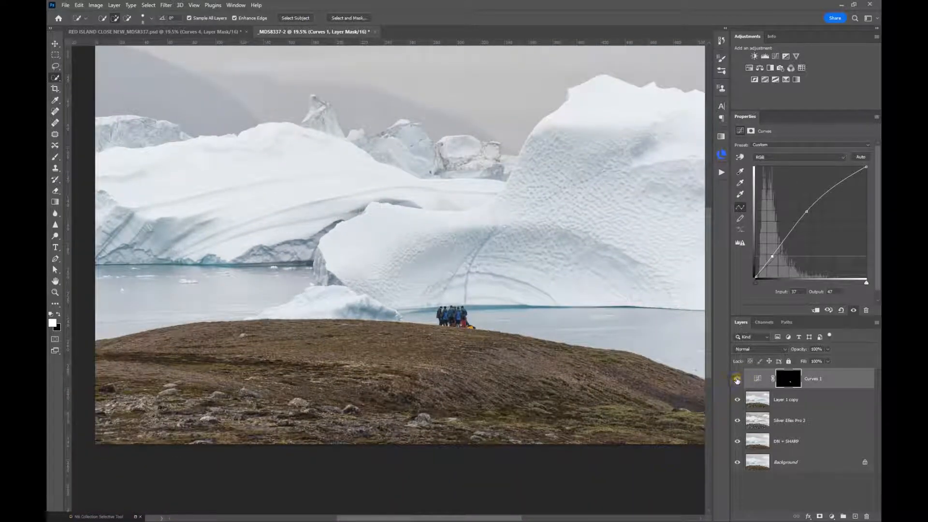
left_click(736, 380)
mouse_move(559, 358)
left_mouse_down()
mouse_move(505, 370)
mouse_move(546, 371)
left_mouse_up()
scroll(505, 339, "up", 1)
left_click_drag(505, 339, 496, 364)
scroll(522, 361, "down", 1)
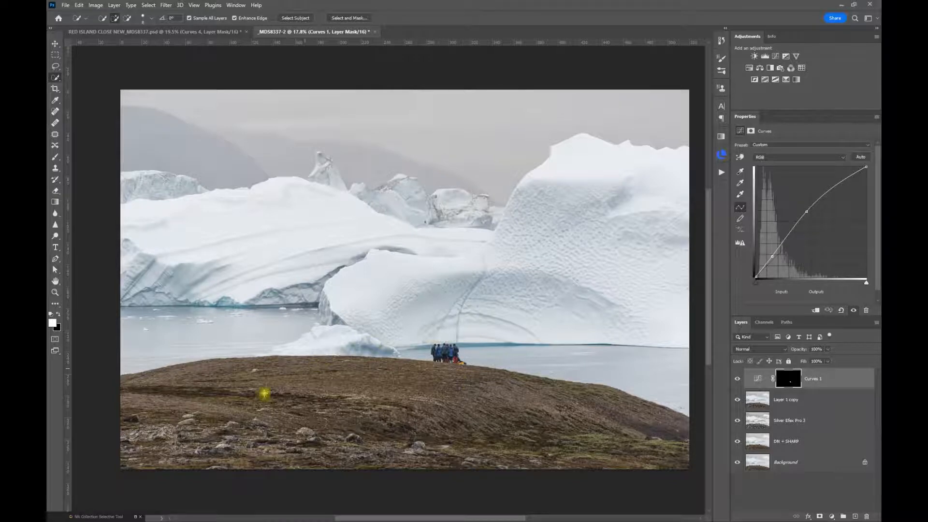
- Open the photo in Color Efex Pro 4 from the Nik Collection
left_click_drag(121, 517, 174, 497)
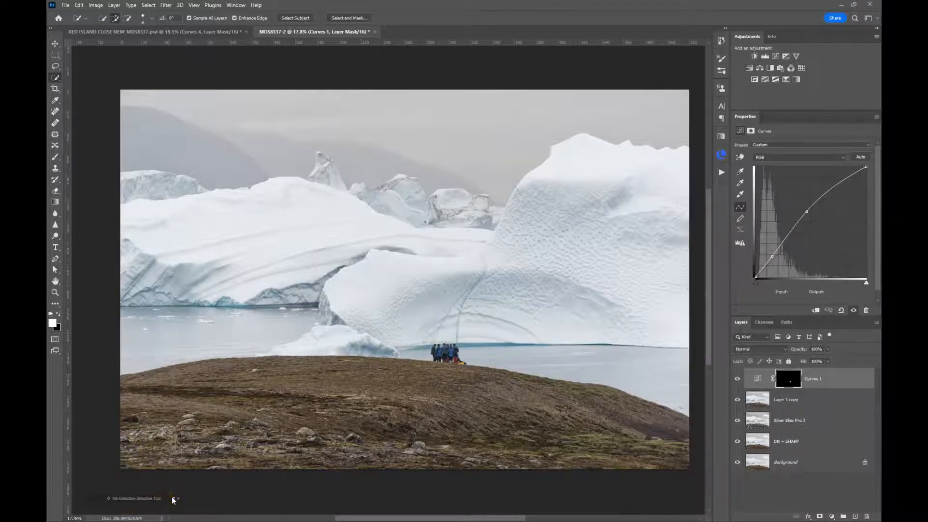
left_click(175, 499)
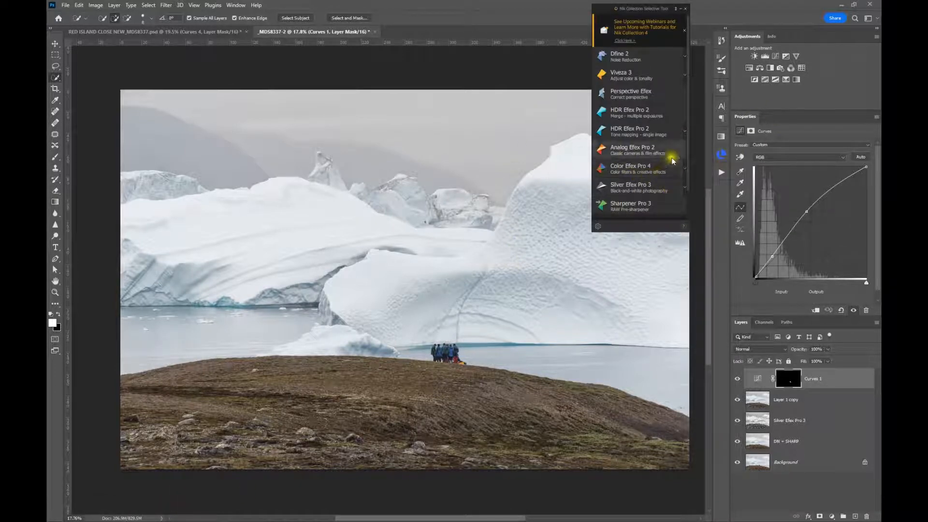
left_click(640, 175)
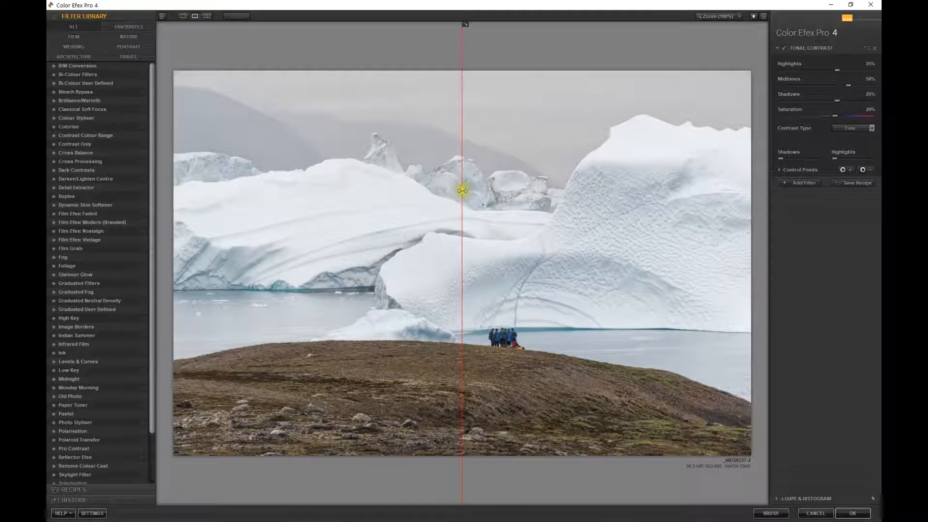
- Set the Tonal Contrast filter's overall opacity to about 50% and compare its effect across the before/after split line
left_click_drag(461, 234, 195, 218)
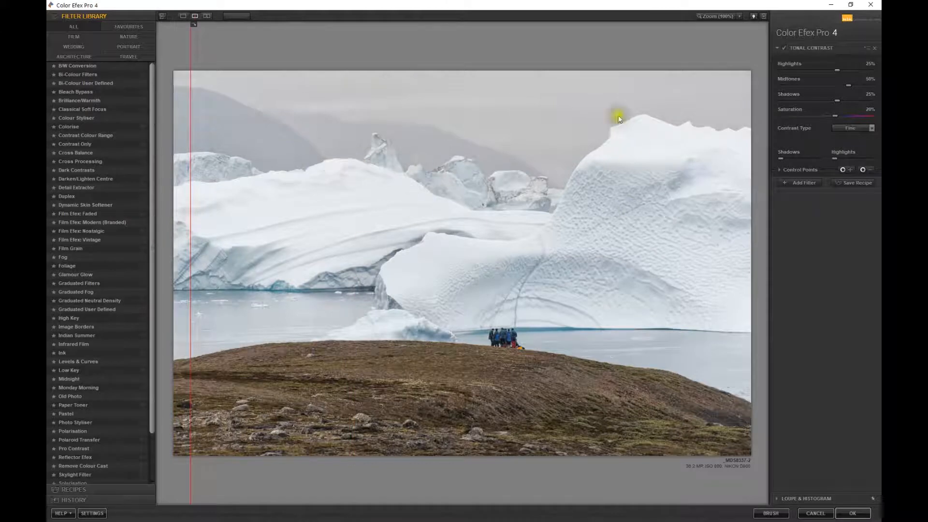
left_click(779, 169)
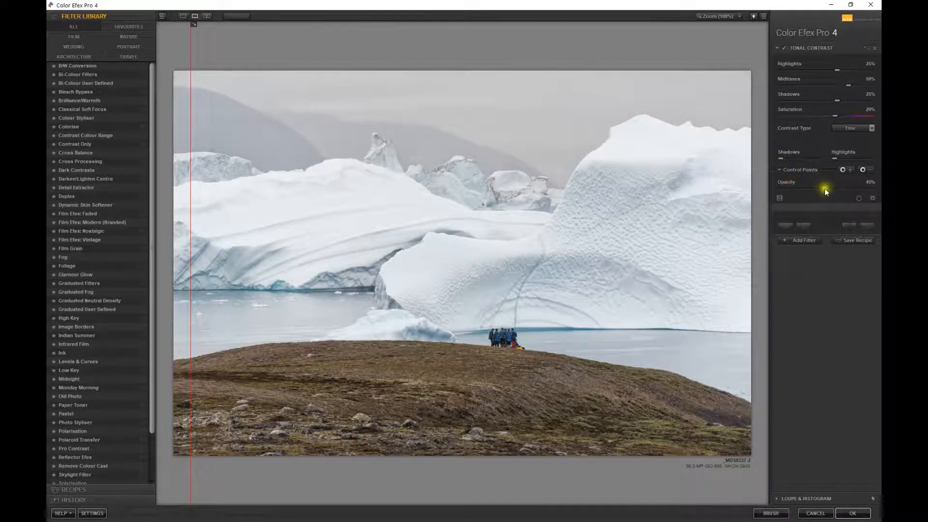
left_click(825, 188)
left_click_drag(825, 188, 874, 189)
left_click(866, 190)
left_click_drag(825, 191, 823, 191)
left_click(193, 170)
left_click_drag(193, 171, 227, 131)
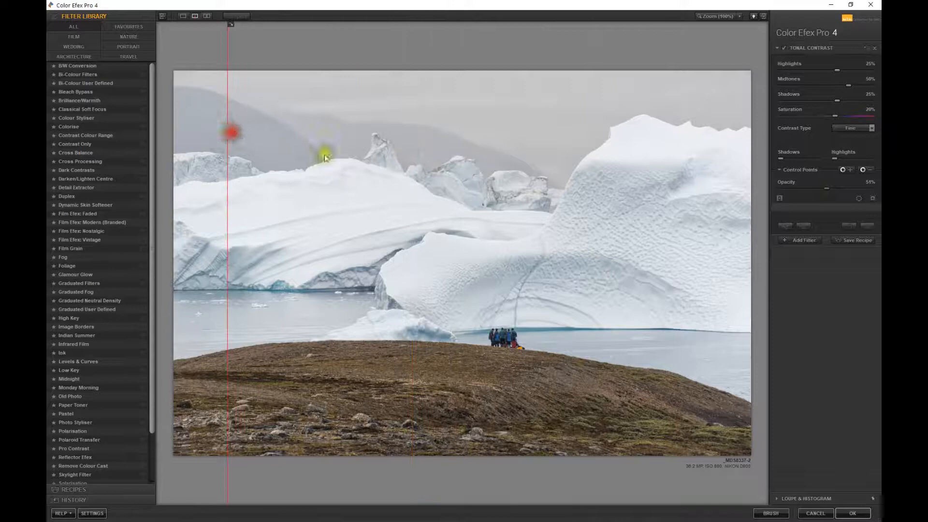
- Add a second filter to the stack, Pro Contrast with the preset 01 - Neutral
left_click(791, 240)
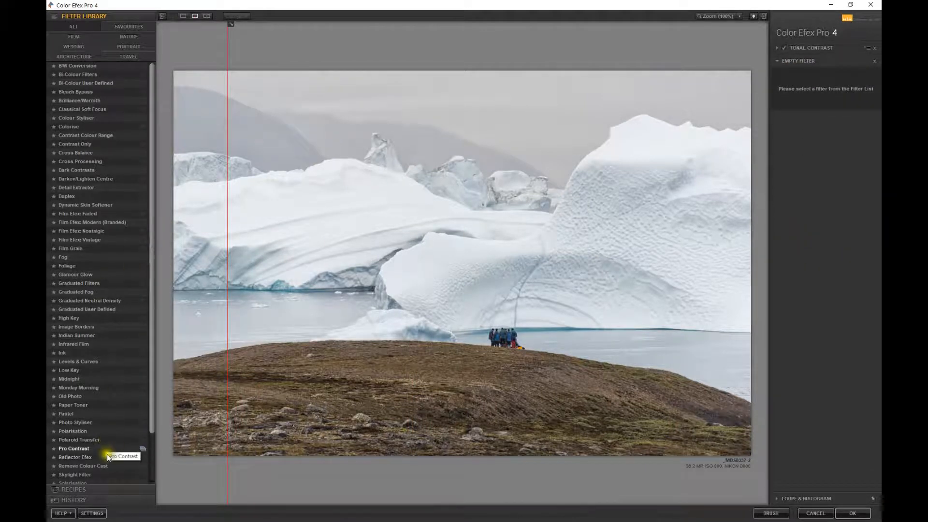
left_click(142, 449)
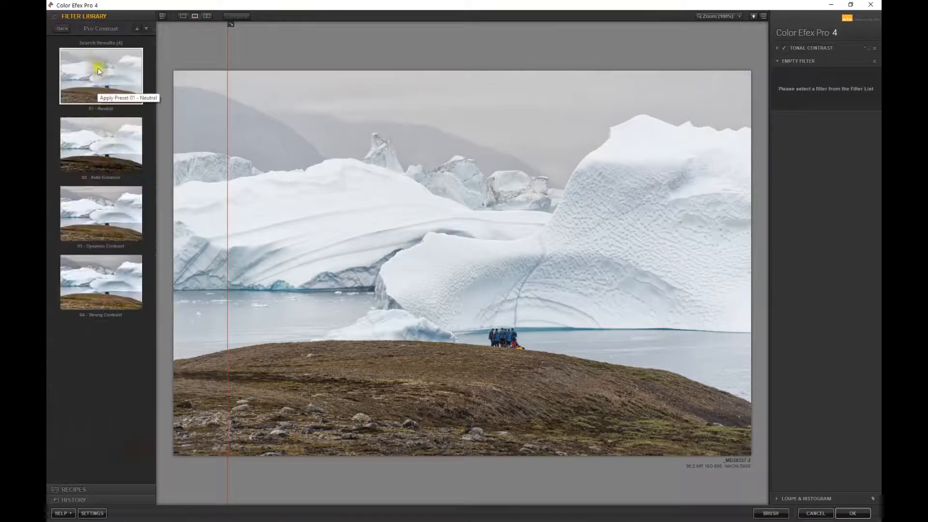
left_click(97, 78)
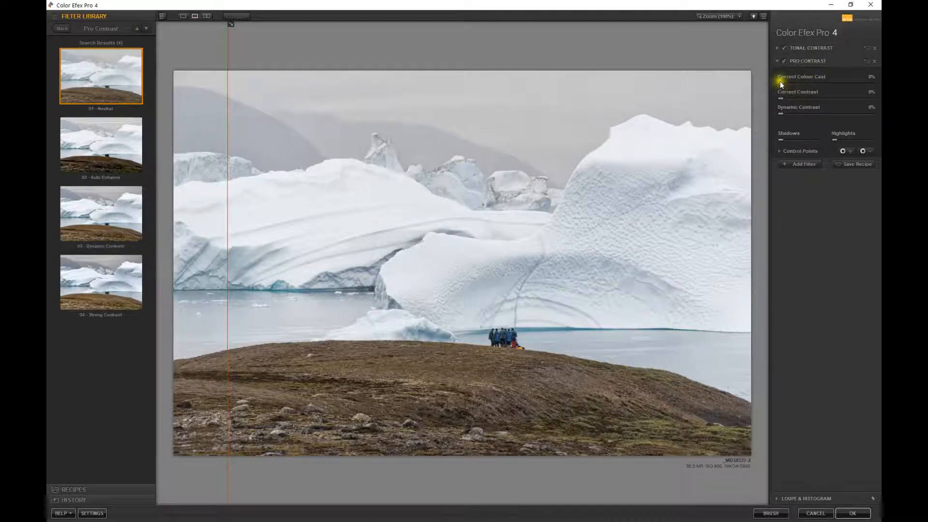
- Raise Pro Contrast's Dynamic Contrast slightly with Correct Colour Cast at its minimum, and apply the filter stack to the photo
left_click_drag(780, 86, 865, 94)
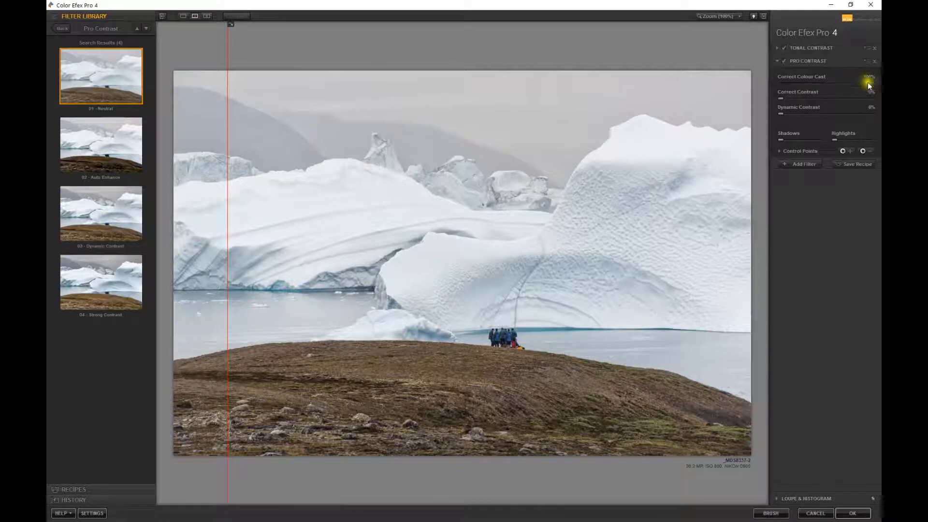
left_click_drag(871, 83, 774, 87)
mouse_move(781, 117)
left_mouse_down()
mouse_move(806, 117)
mouse_move(780, 115)
mouse_move(789, 116)
left_mouse_up()
left_click_drag(786, 116, 789, 113)
left_click(852, 513)
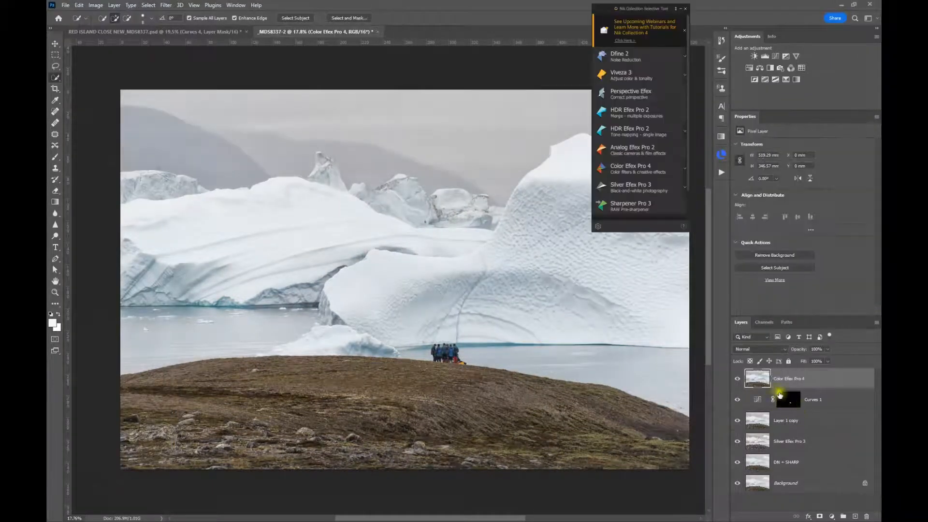
left_click(680, 10)
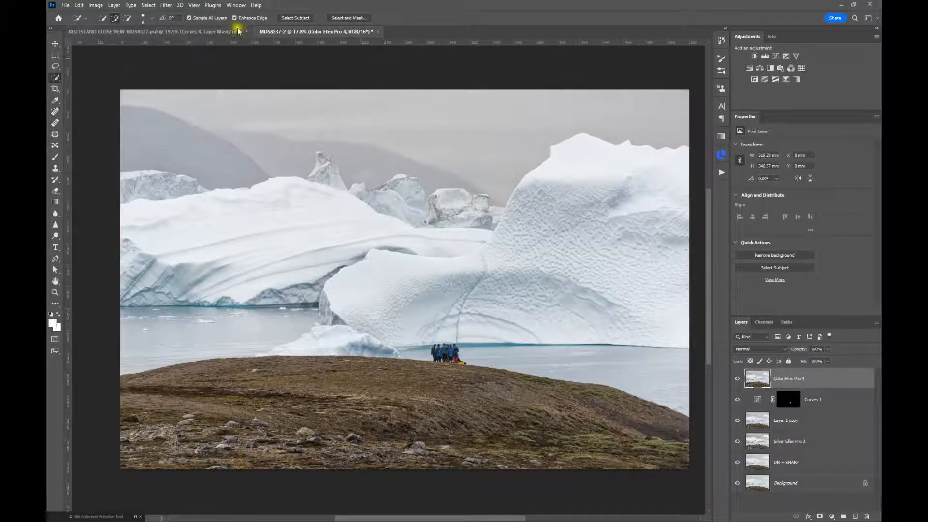
- Select the sky and extend the selection over the distant grey mountains down to the iceberg tops
left_click(144, 7)
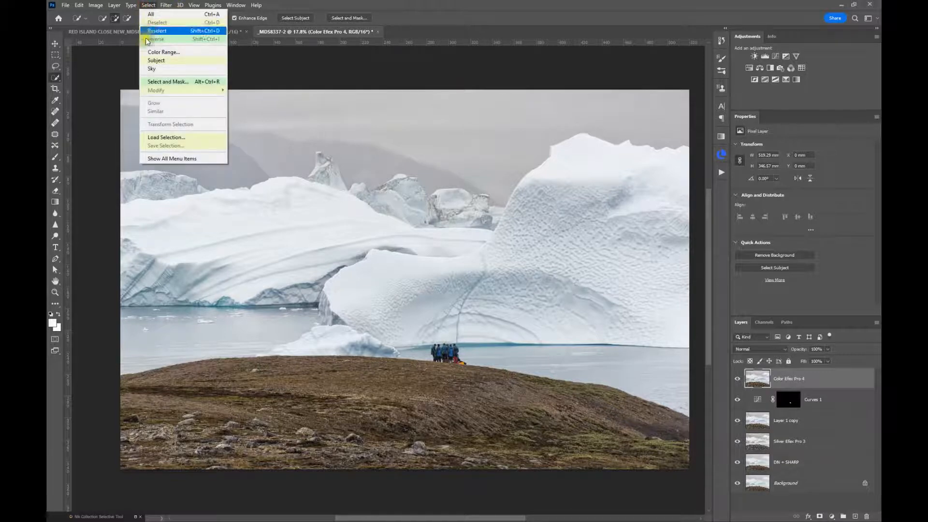
left_click(149, 71)
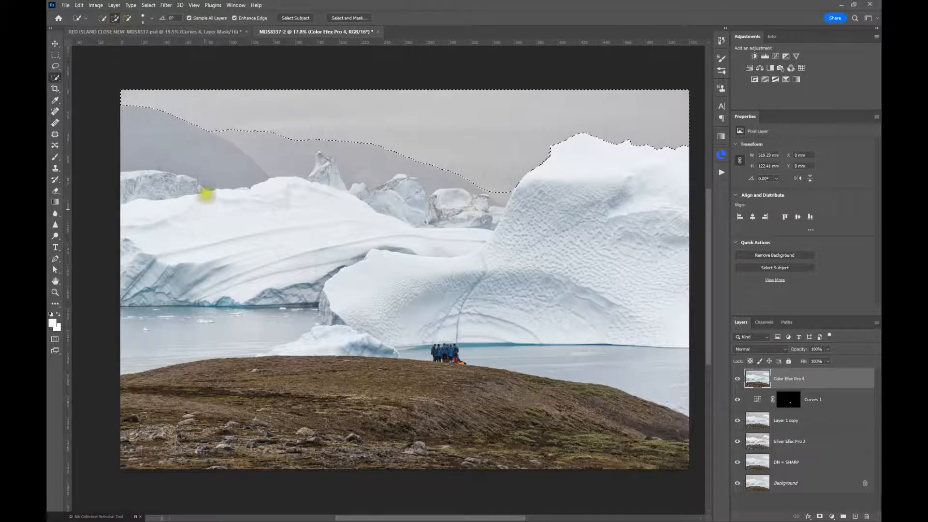
mouse_move(192, 116)
left_mouse_down()
mouse_move(130, 126)
mouse_move(169, 110)
mouse_move(193, 159)
mouse_move(267, 145)
mouse_move(274, 152)
mouse_move(305, 138)
mouse_move(344, 147)
mouse_move(368, 173)
mouse_move(443, 158)
mouse_move(431, 163)
mouse_move(433, 194)
mouse_move(532, 166)
mouse_move(576, 123)
mouse_move(699, 164)
mouse_move(269, 148)
left_mouse_up()
- Subtract the pointed iceberg peak and the far-left iceberg's edge from the sky selection
scroll(178, 175, "up", 3)
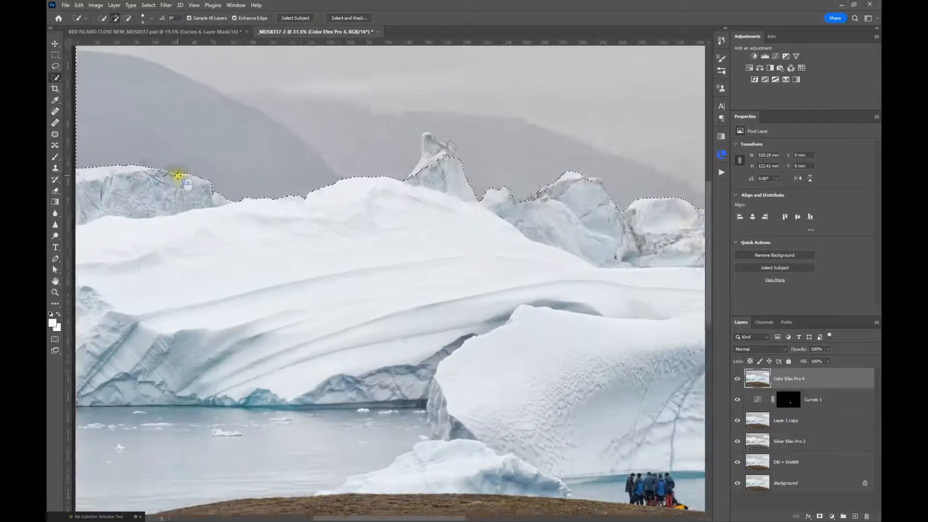
scroll(178, 175, "up", 1)
left_click(128, 17)
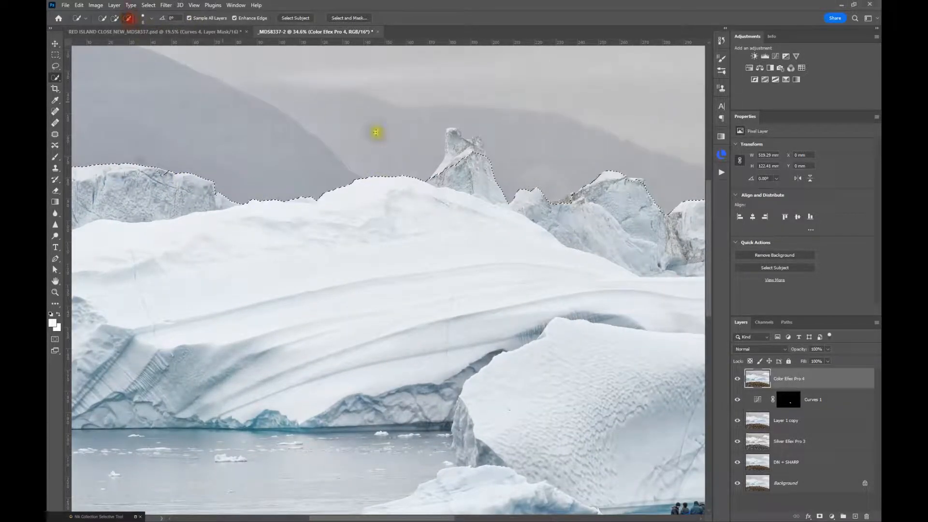
mouse_move(450, 140)
left_mouse_down()
mouse_move(457, 166)
mouse_move(453, 160)
mouse_move(444, 169)
mouse_move(457, 141)
mouse_move(448, 128)
mouse_move(467, 144)
mouse_move(478, 140)
mouse_move(485, 159)
mouse_move(466, 141)
left_mouse_up()
left_click_drag(168, 175, 156, 171)
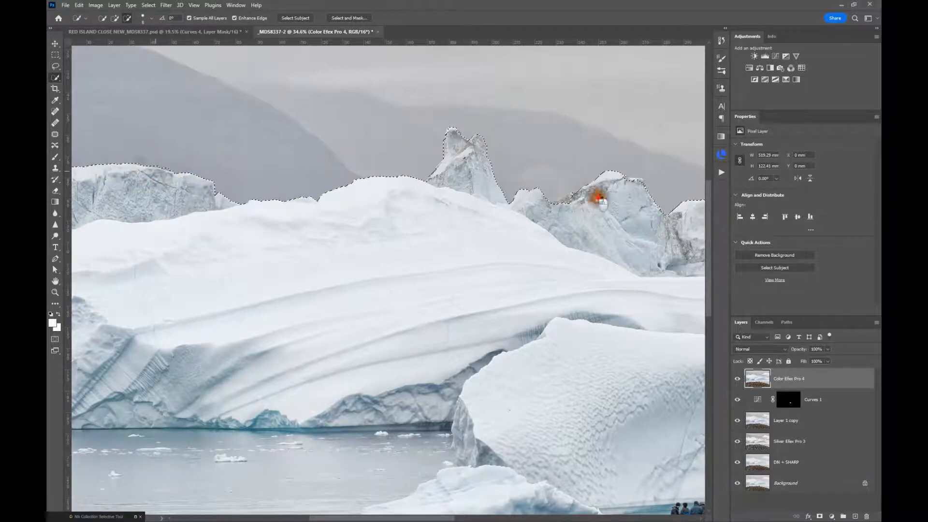
- Invert the sky selection and add it as a layer mask on the Color Efex Pro 4 layer
scroll(488, 191, "down", 3)
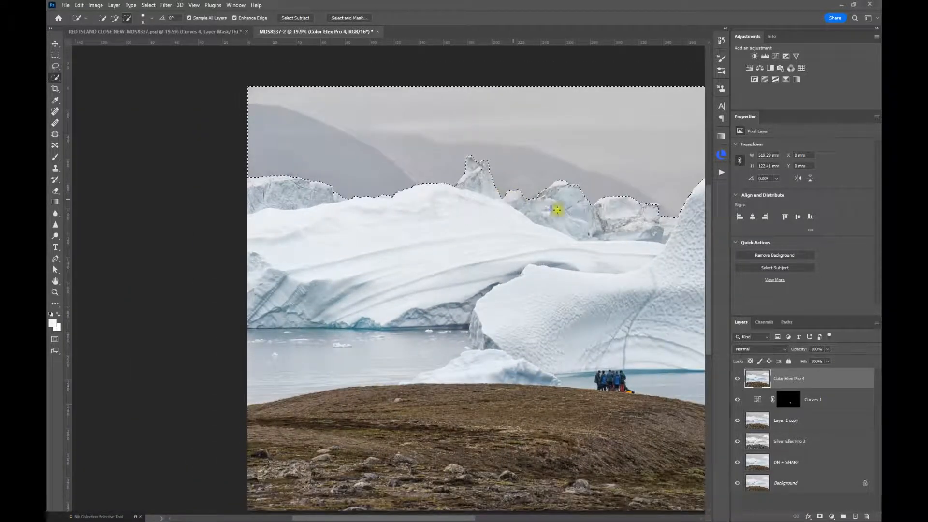
scroll(517, 199, "down", 2)
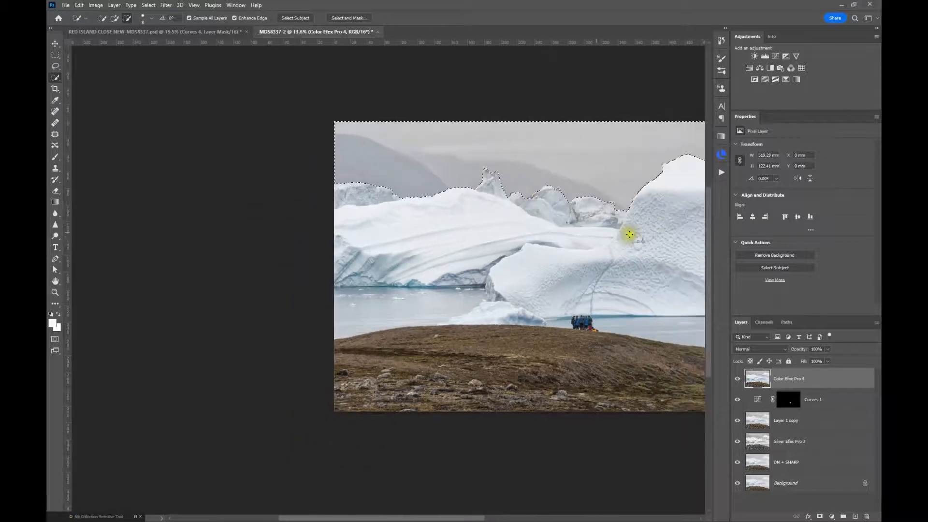
left_click_drag(619, 240, 472, 234)
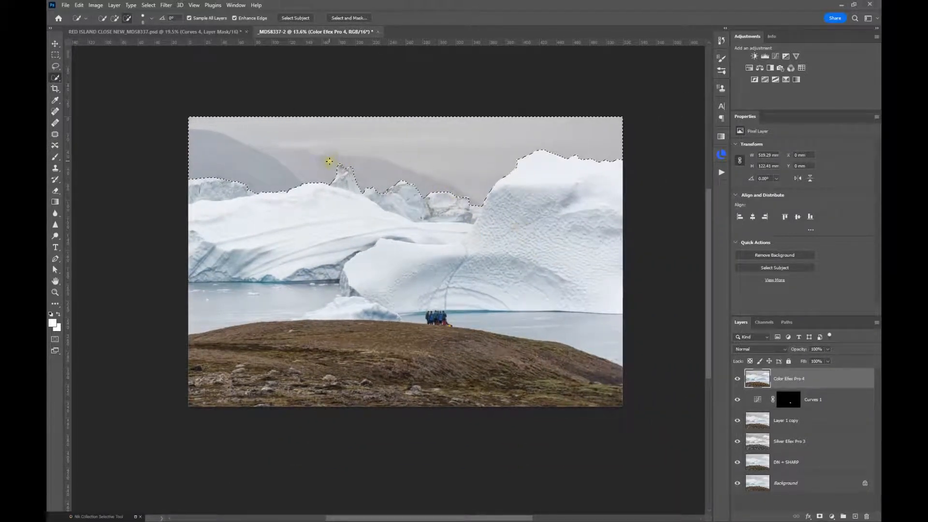
left_click(149, 6)
left_click(148, 38)
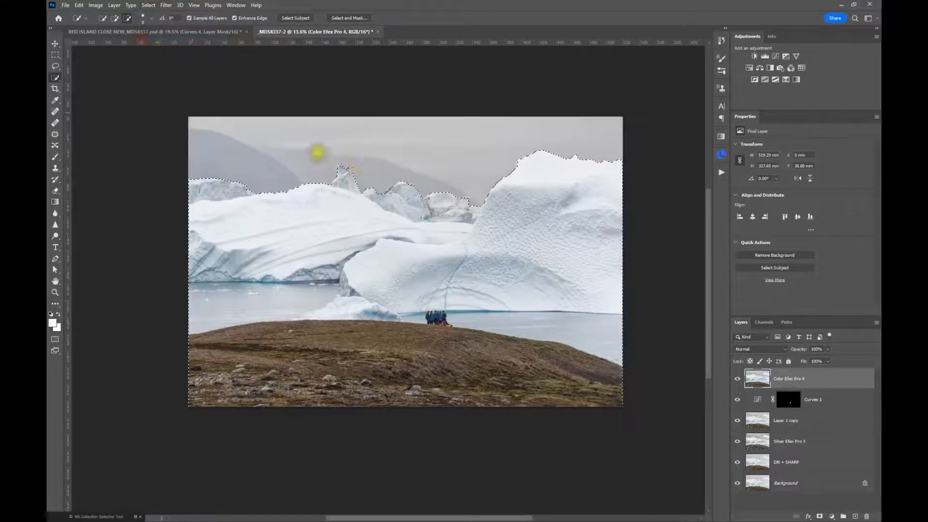
left_click(820, 516)
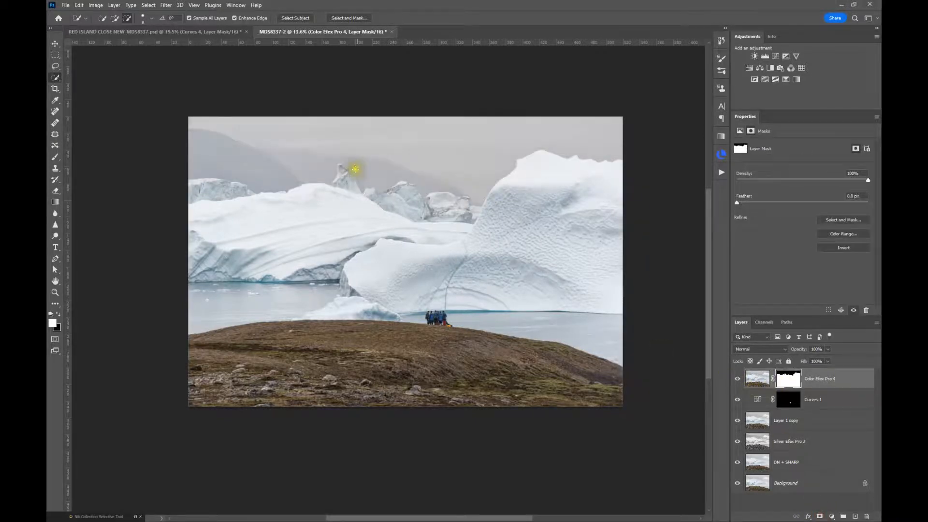
- Set the Color Efex Pro 4 mask's density to 75% and compare the photo with the layer hidden and shown
scroll(425, 170, "up", 1)
scroll(426, 170, "up", 2)
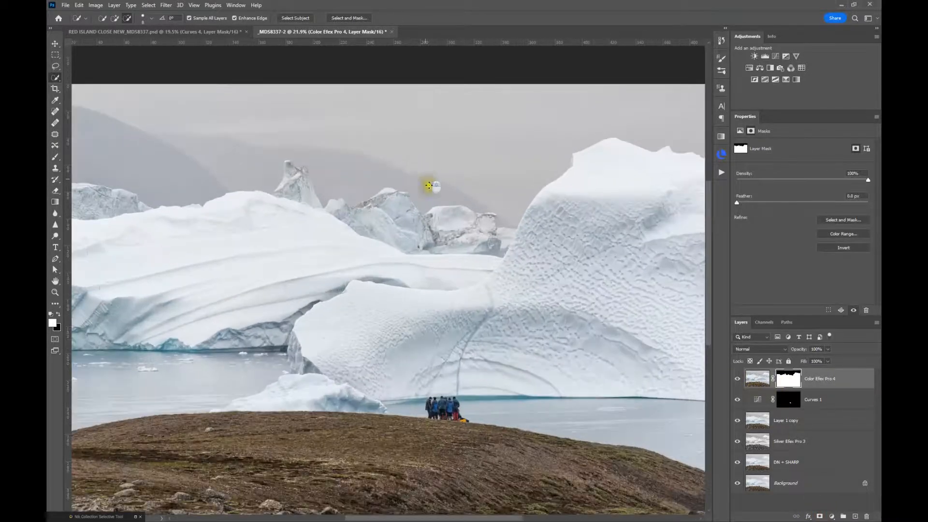
left_click(803, 385)
left_click(793, 383)
left_click_drag(868, 184, 837, 183)
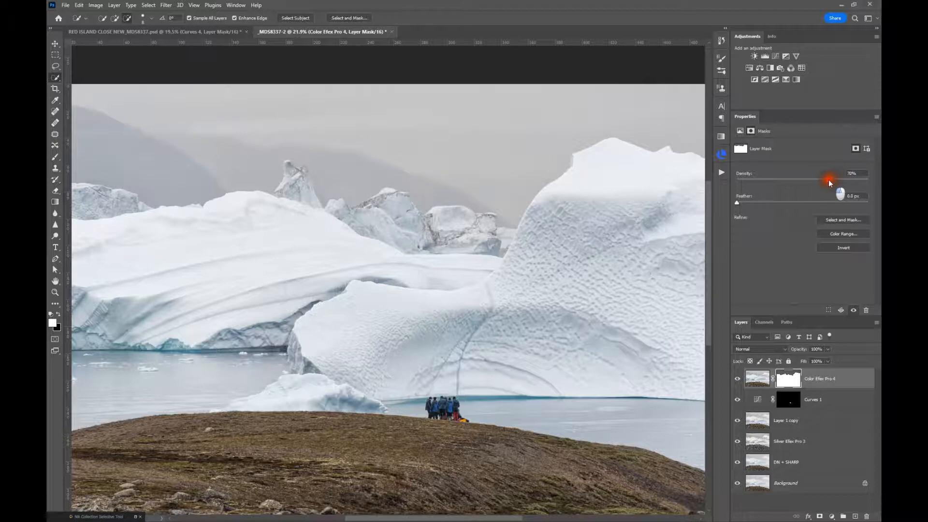
left_click_drag(828, 179, 808, 181)
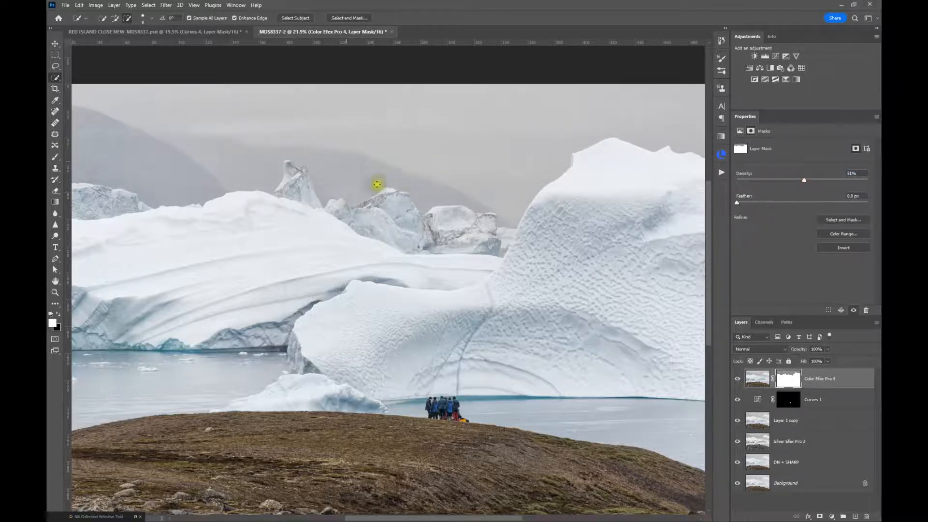
left_click_drag(803, 180, 834, 180)
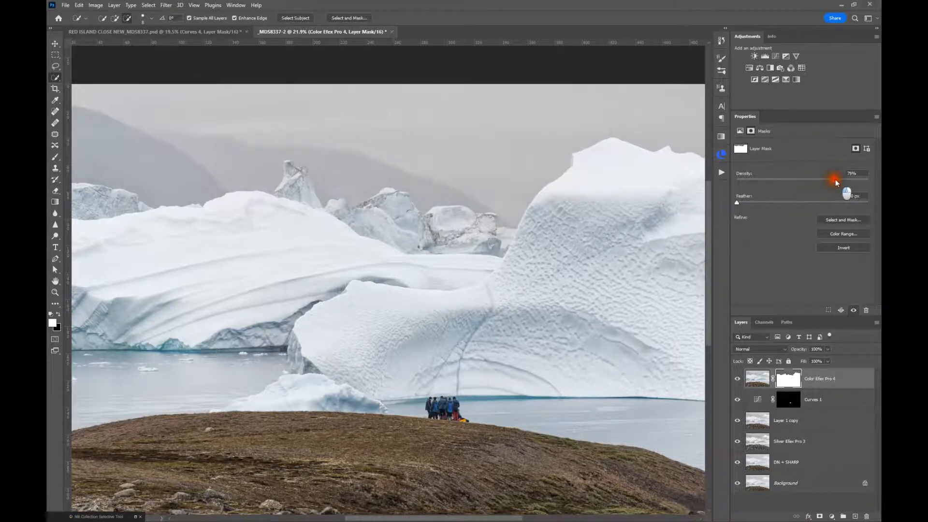
left_click(737, 380)
left_click(738, 379)
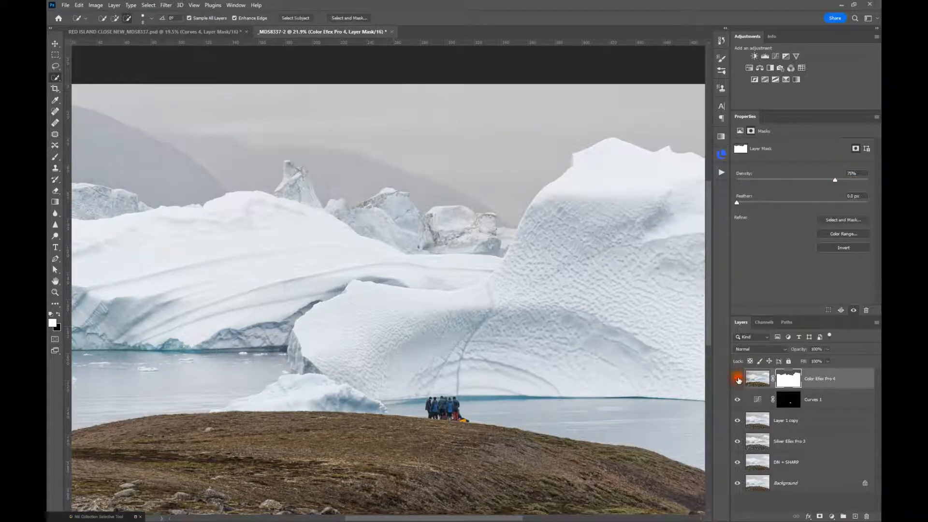
- Set the Color Efex Pro 4 mask's density to 70% while viewing the mask on its own
left_click(783, 382, "alt")
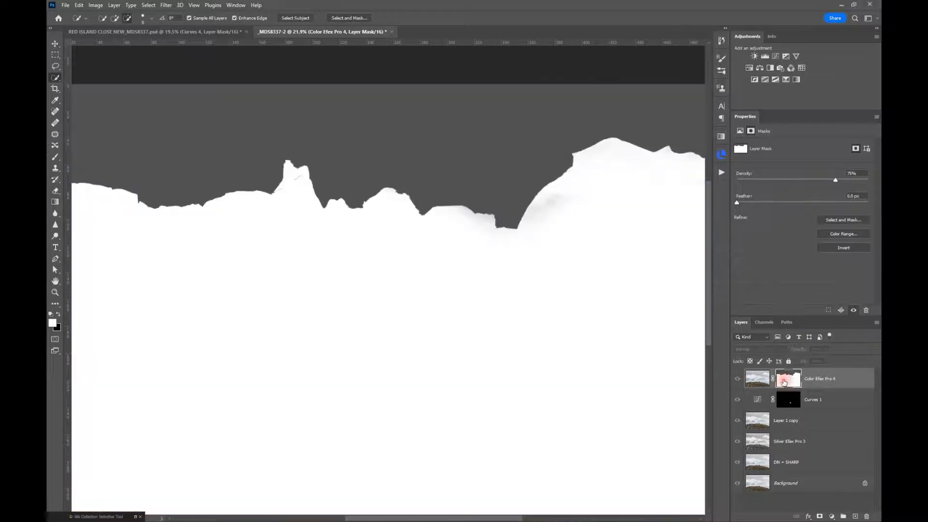
scroll(491, 145, "down", 3)
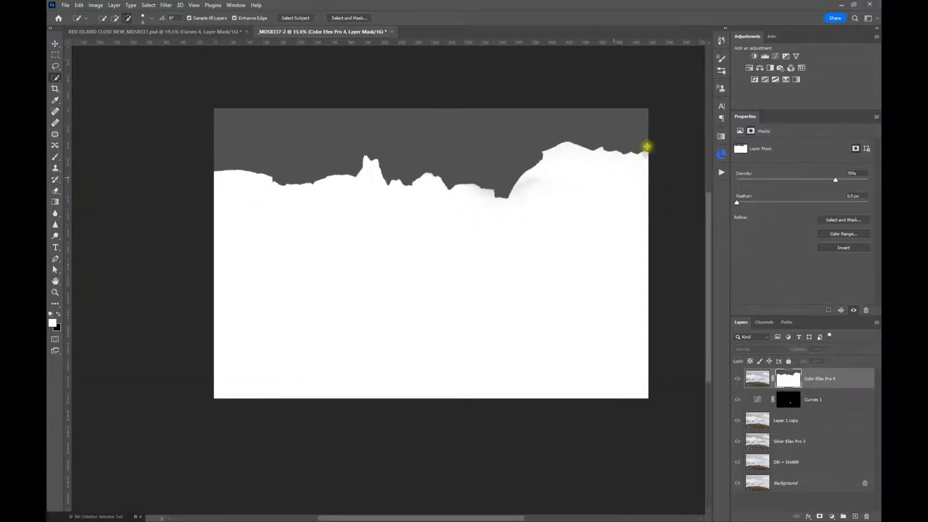
mouse_move(837, 183)
left_mouse_down()
mouse_move(878, 186)
mouse_move(821, 190)
mouse_move(829, 188)
left_mouse_up()
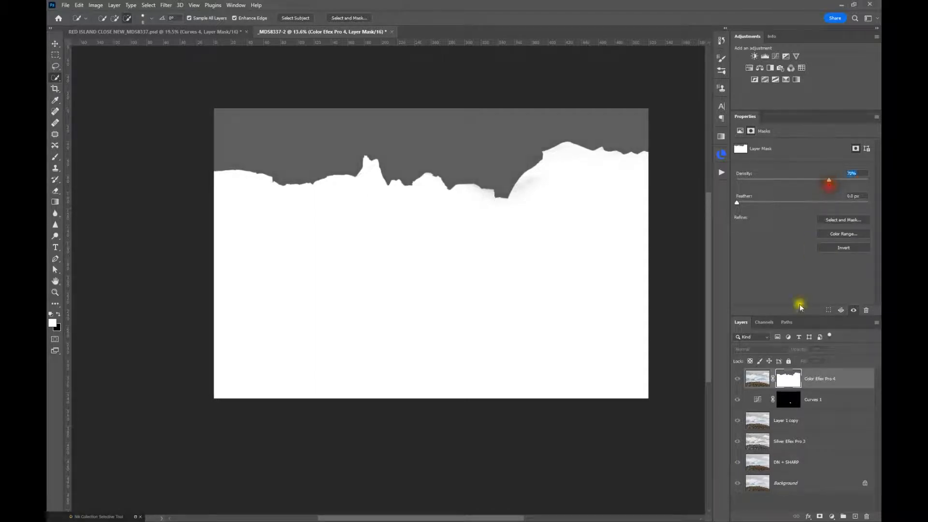
left_click(783, 379, "alt")
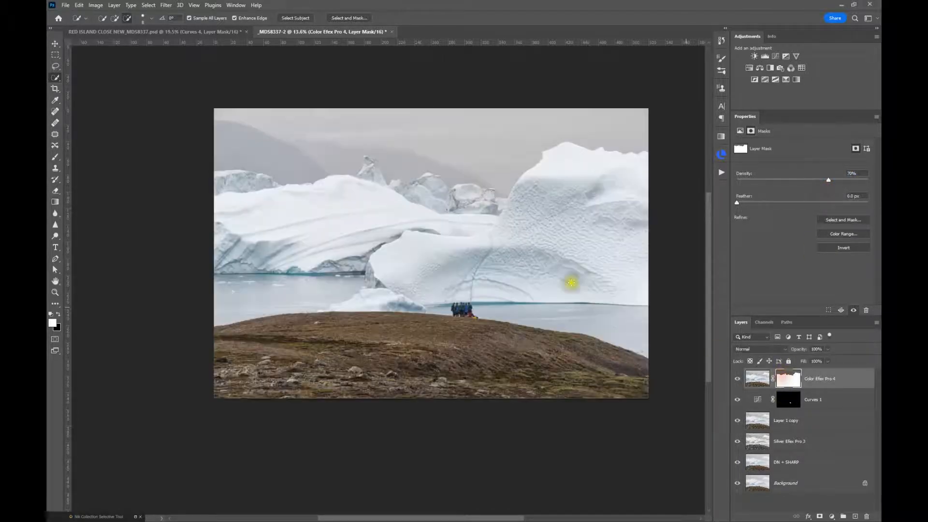
- Compare the whole photo with the Color Efex Pro 4 layer hidden and shown
scroll(524, 161, "up", 3)
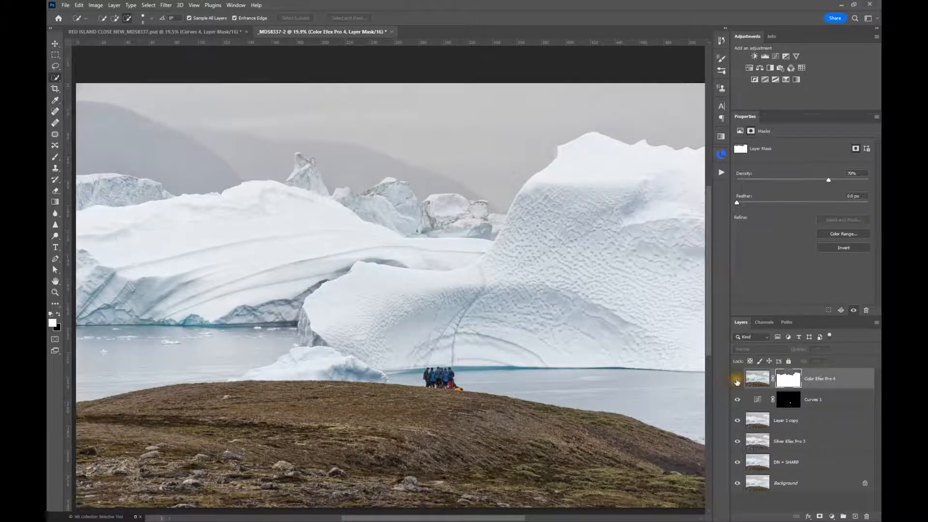
scroll(557, 302, "down", 1)
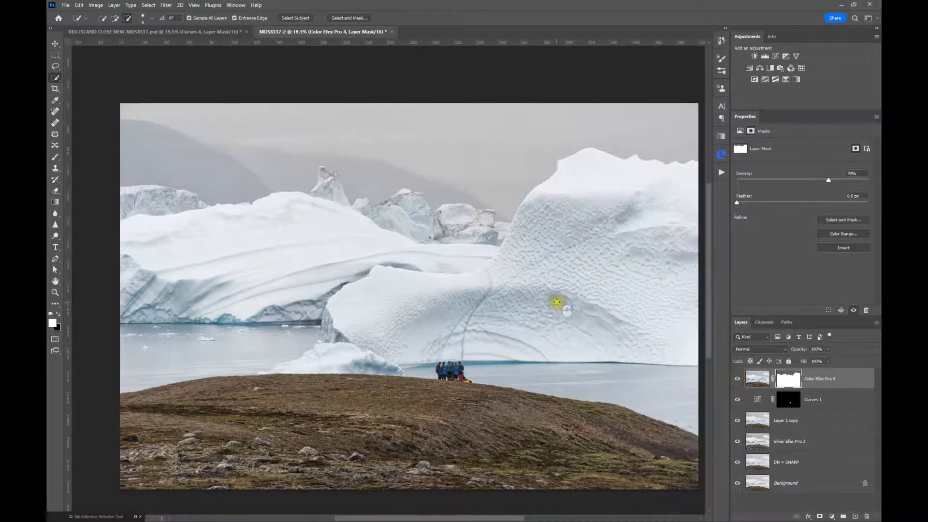
left_click(737, 381)
left_click(737, 380)
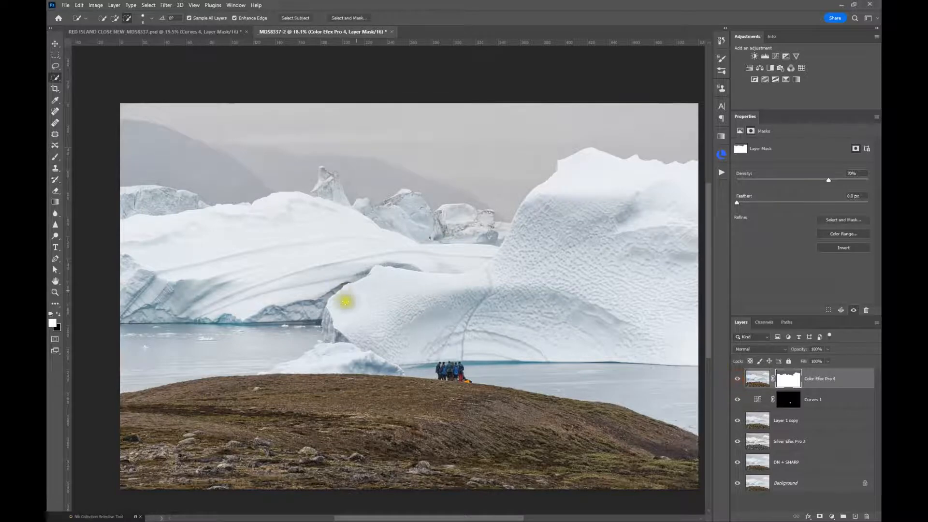
left_click_drag(607, 296, 562, 289)
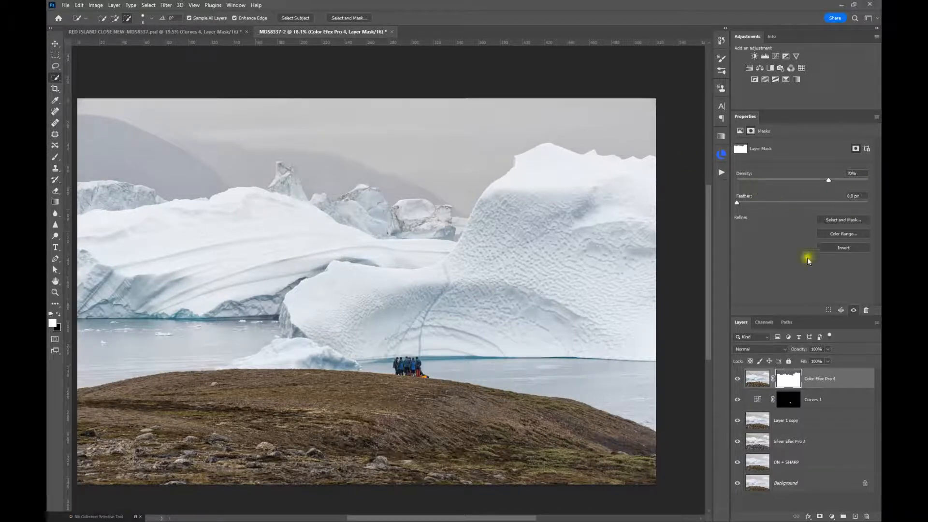
- Select the highlights of the Color Efex Pro 4 layer with Color Range, using a range of 220
left_click(754, 379)
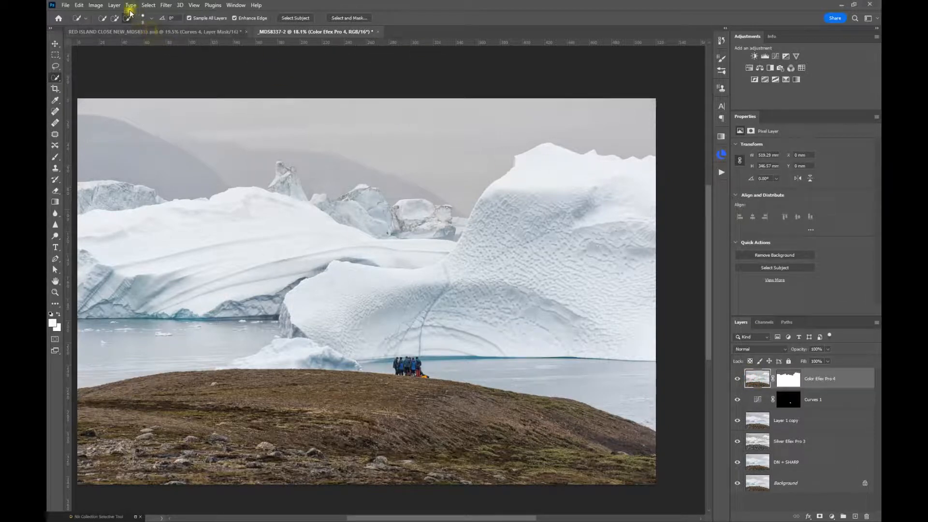
left_click(146, 5)
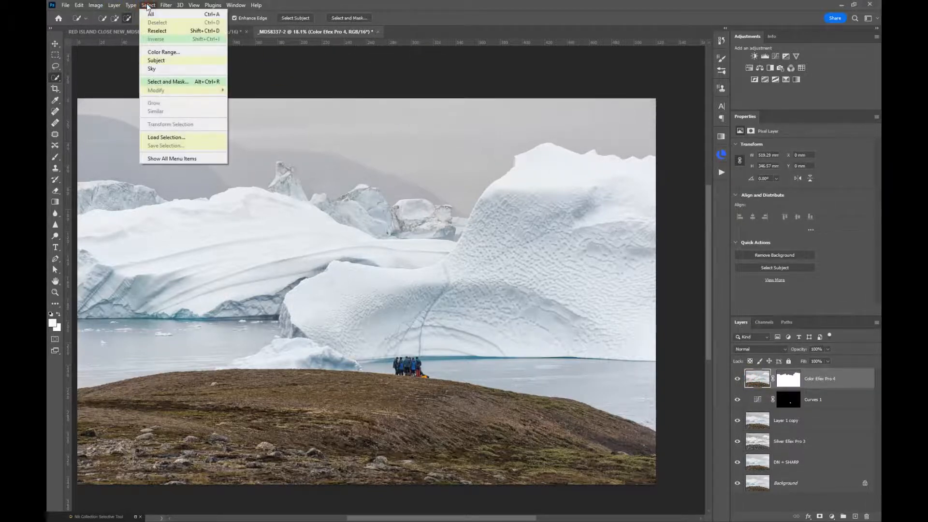
left_click(153, 51)
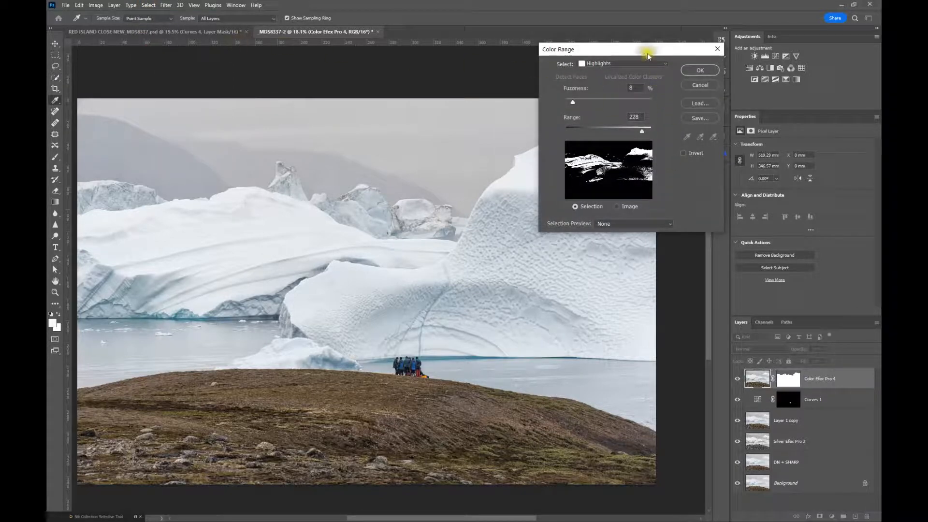
left_click_drag(647, 52, 671, 74)
left_click(677, 86)
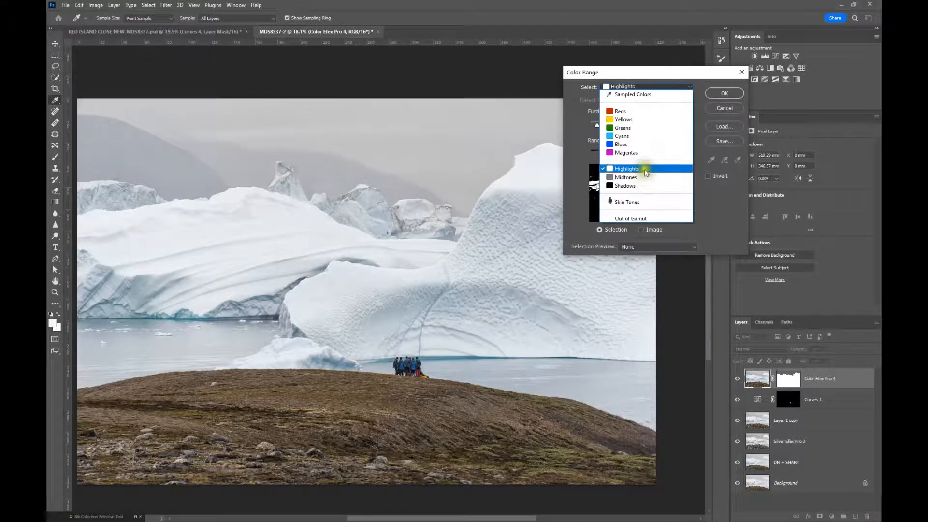
left_click(645, 173)
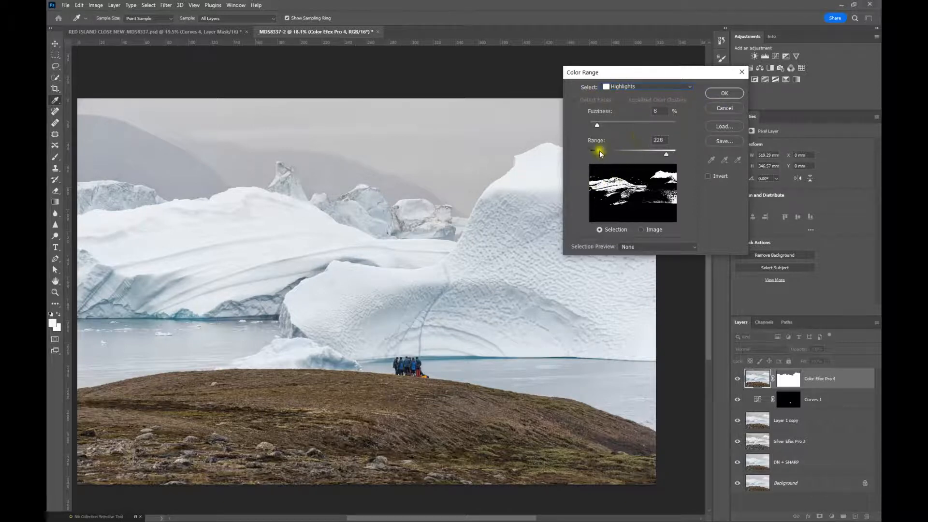
mouse_move(666, 153)
left_mouse_down()
mouse_move(656, 155)
mouse_move(664, 159)
left_mouse_up()
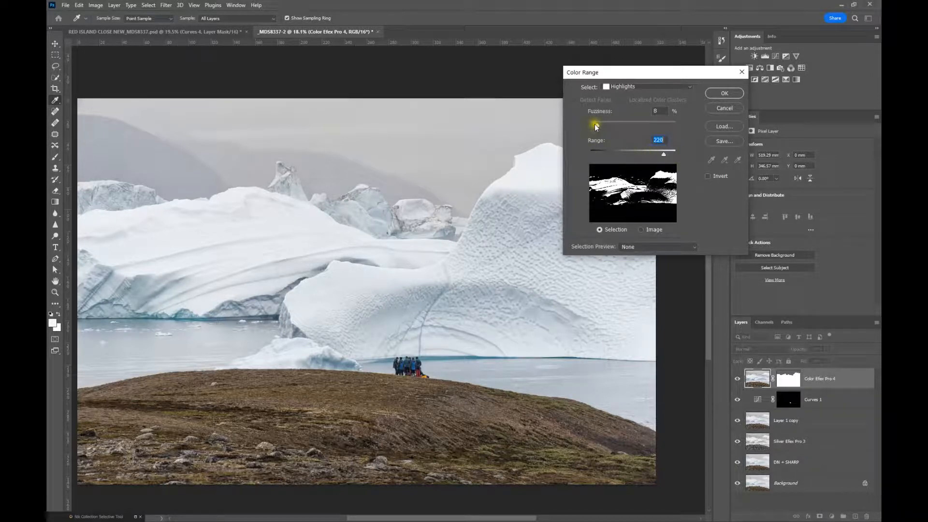
left_click(719, 95)
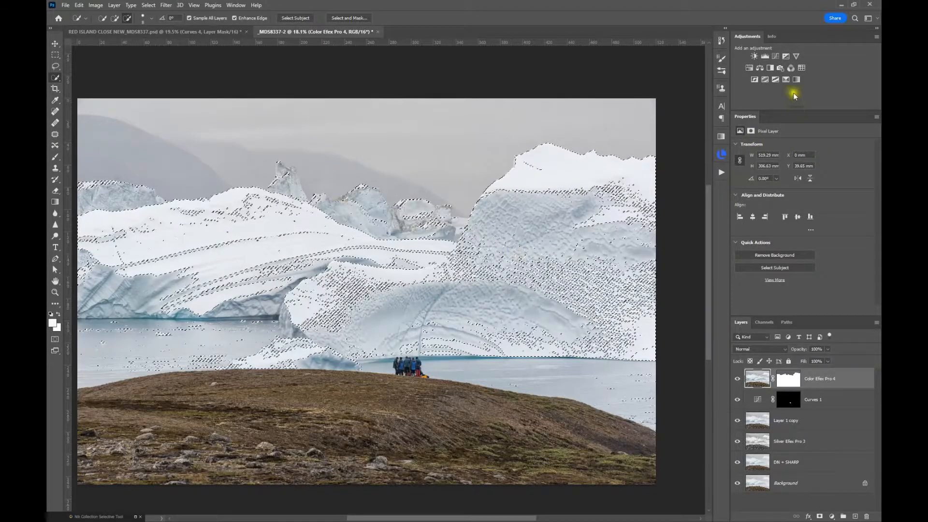
- Add a Curves adjustment layer masked to the selected highlights and inspect its mask on its own
left_click(777, 56)
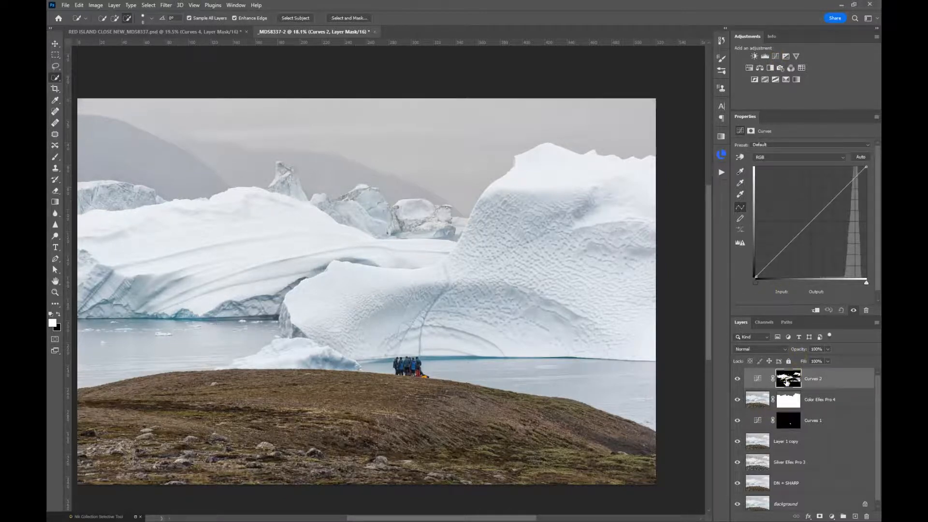
left_click(787, 381, "alt")
left_click(786, 381, "alt")
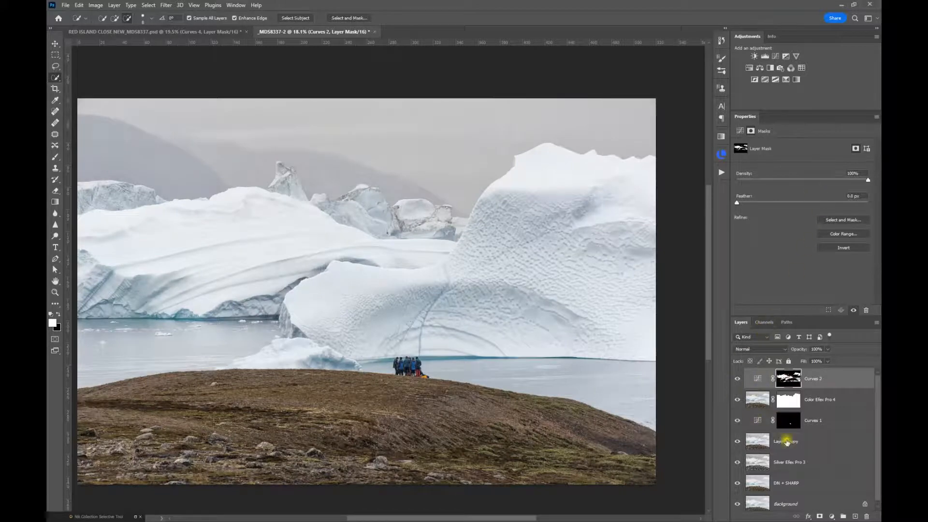
- Set the Curves 2 layer's blend mode to Multiply and compare the photo with the layer hidden and shown
left_click(750, 378)
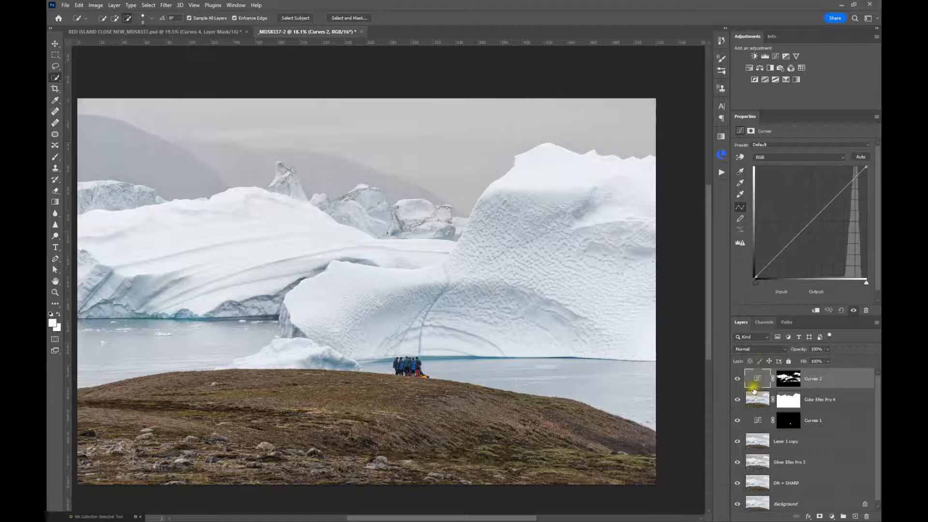
left_click(757, 351)
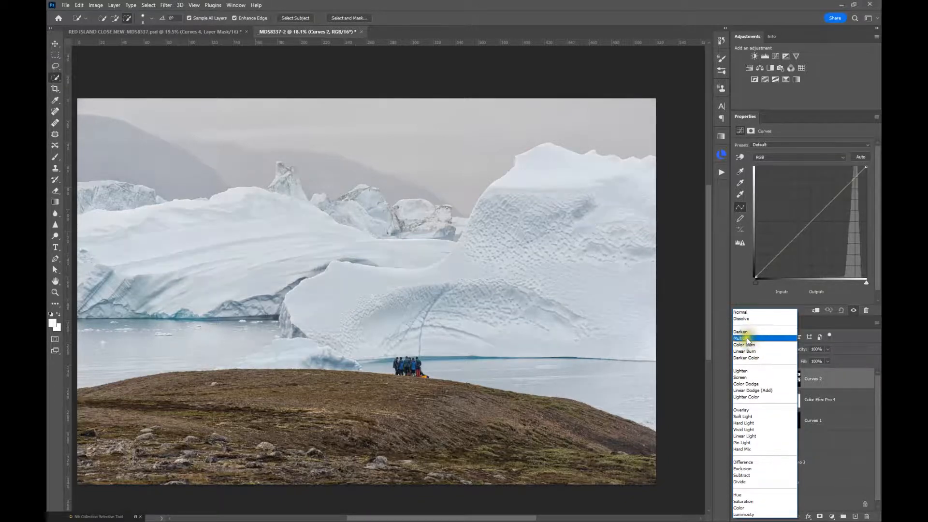
left_click(747, 338)
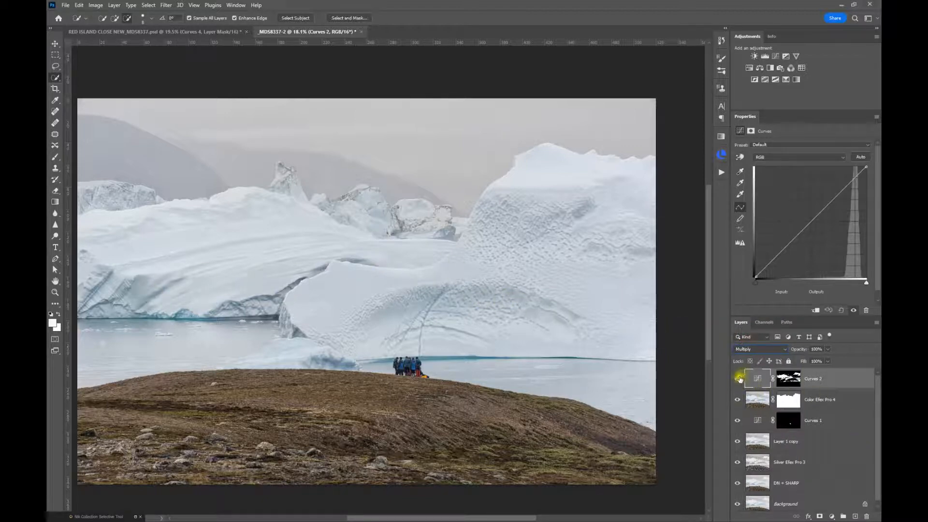
left_click(737, 379)
left_click(737, 379)
- Lower the opacity of the Curves 2 layer to 51%, comparing the photo with and without it
left_click_drag(805, 352, 789, 351)
left_click(734, 381)
left_click(734, 381)
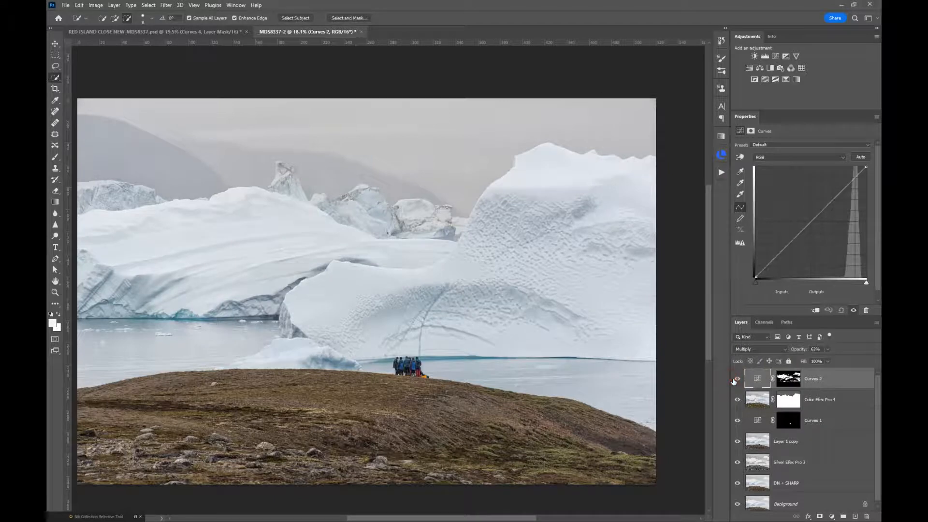
left_click_drag(803, 352, 799, 351)
- Feather the Curves 2 mask to 14.6 px while viewing the mask on its own, and return to the photo
left_click(793, 379)
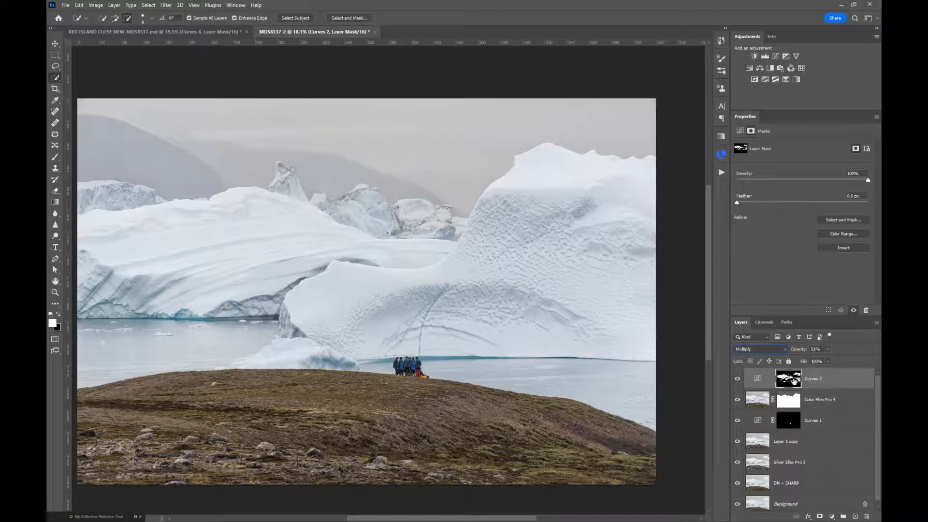
left_click(794, 381, "alt")
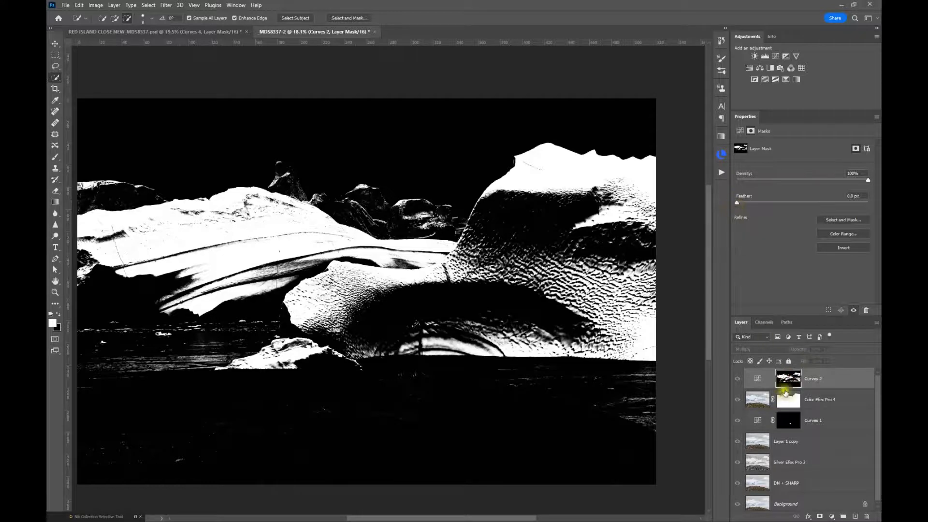
left_click(735, 205)
left_click_drag(772, 203, 790, 199)
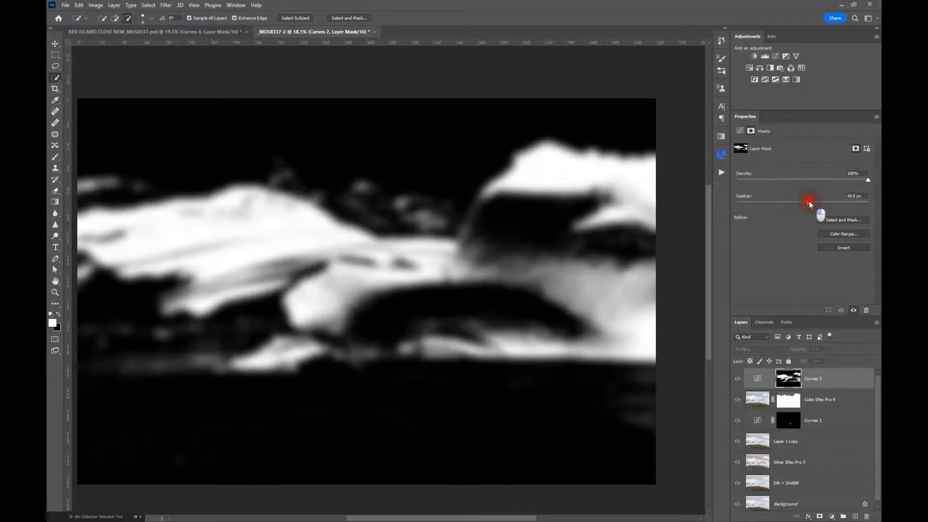
left_click_drag(796, 205, 792, 205)
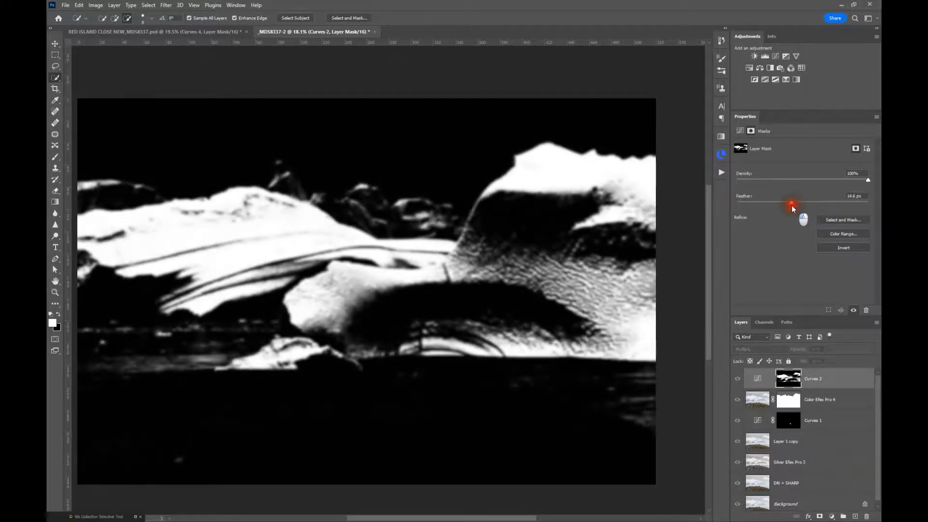
left_click(796, 379, "alt")
- Reduce the Curves 2 layer's opacity to 21%, comparing the photo with the layer hidden and shown
left_click(738, 379)
left_click(738, 379)
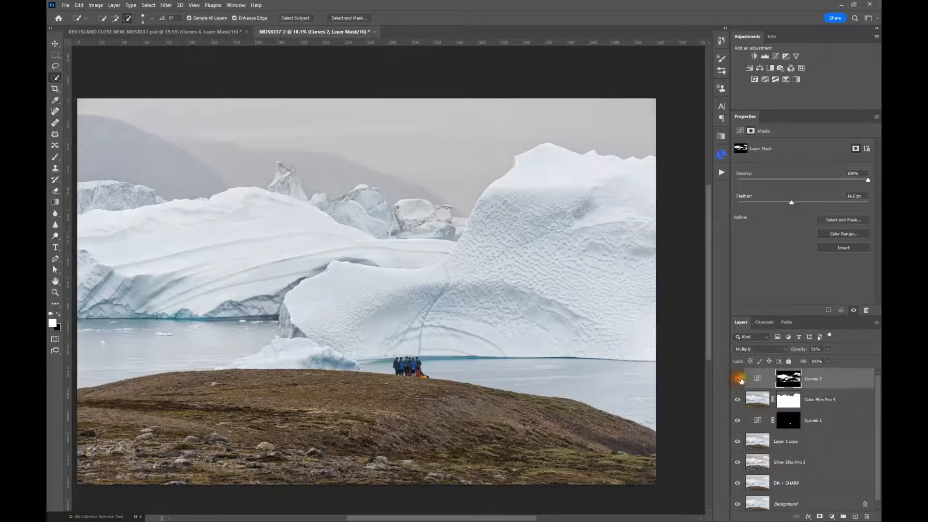
left_click(803, 353)
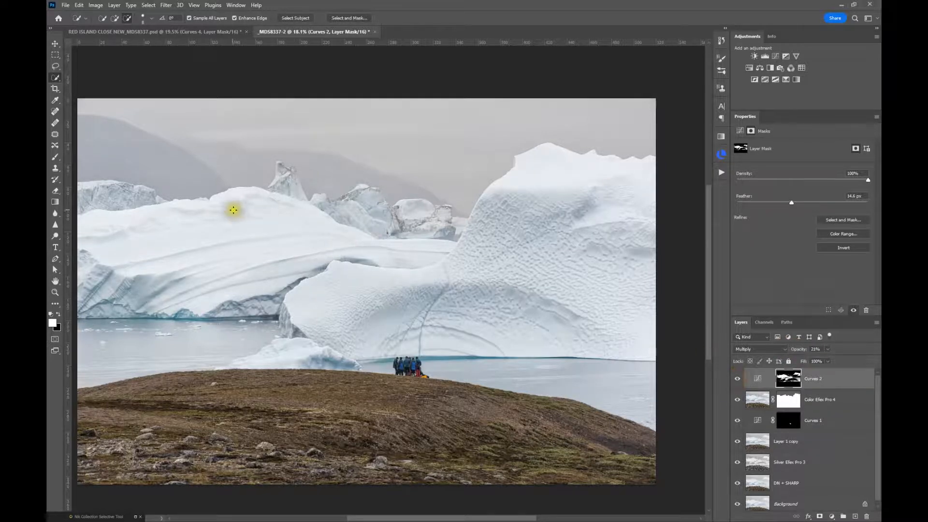
left_click(737, 381)
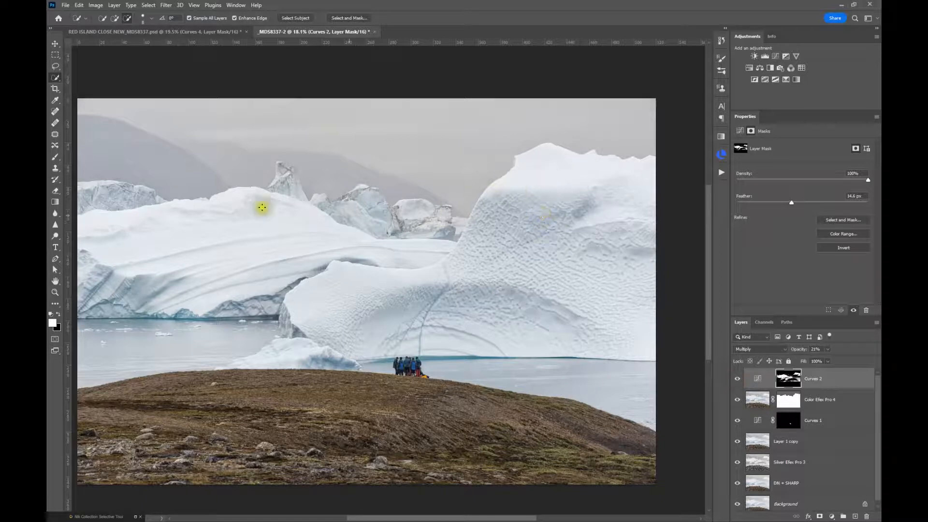
- Add another Curves adjustment layer above Curves 2 for the whole photo
scroll(290, 246, "down", 1)
left_click_drag(386, 284, 434, 279)
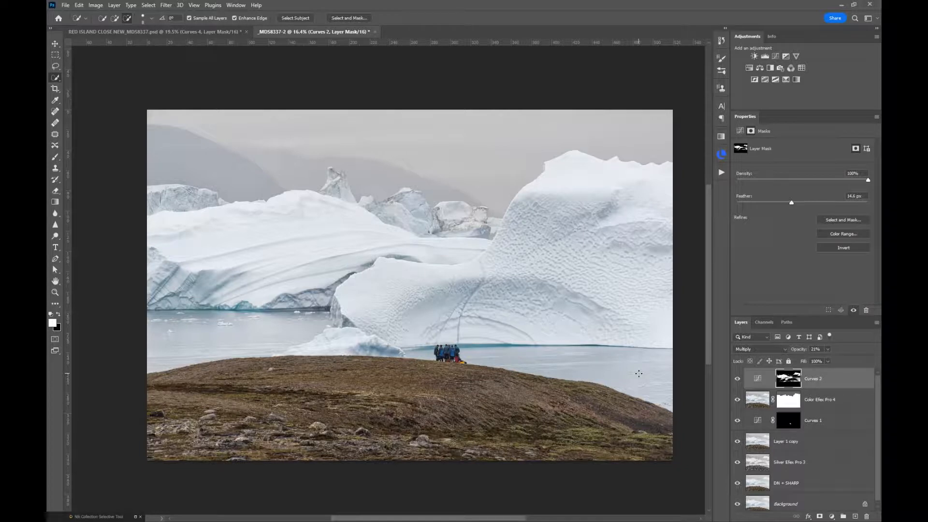
left_click(775, 57)
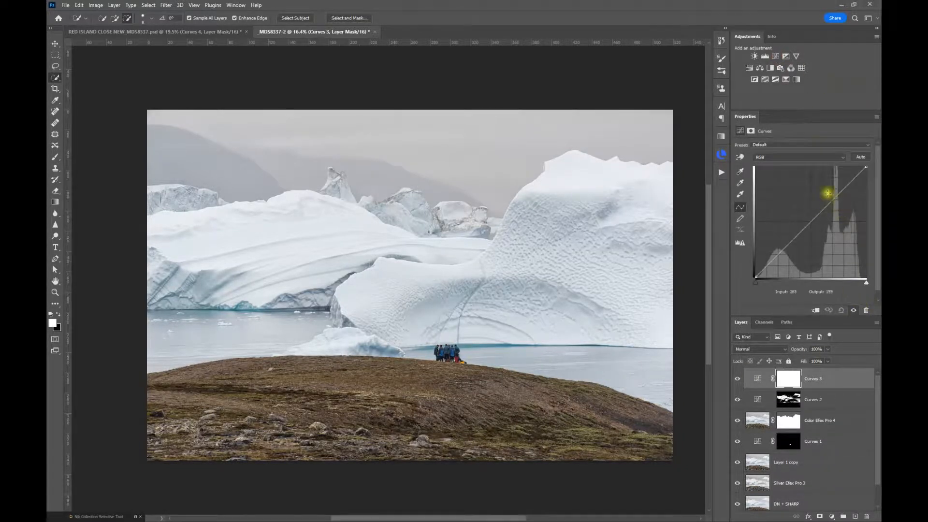
- Try auto correction on the Curves 3 layer with Enhance Monochromatic Contrast and Snap Neutral Midtones, and compare before and after
left_click(863, 158)
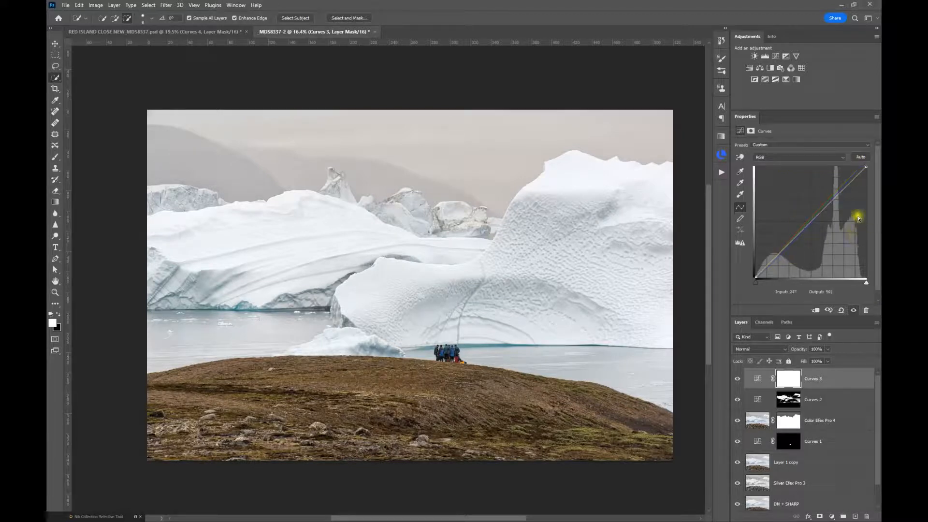
left_click(861, 156, "alt")
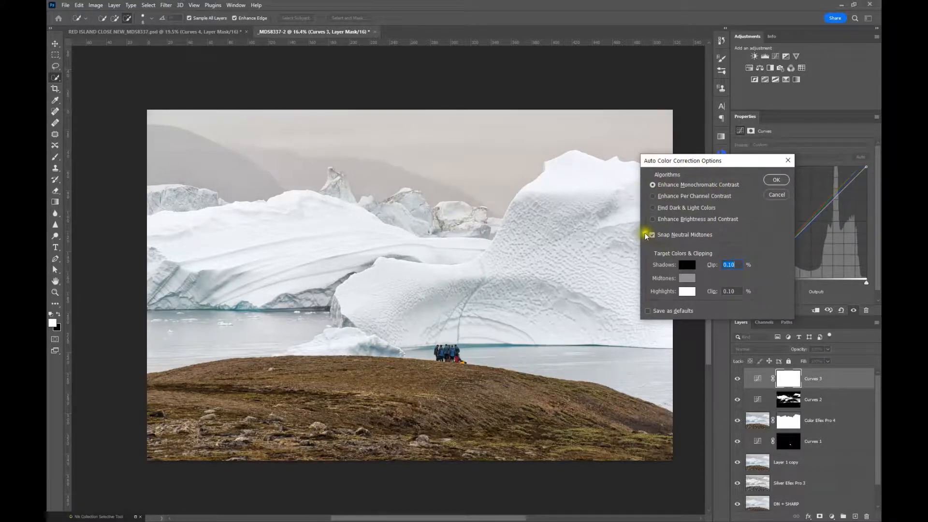
left_click(766, 179)
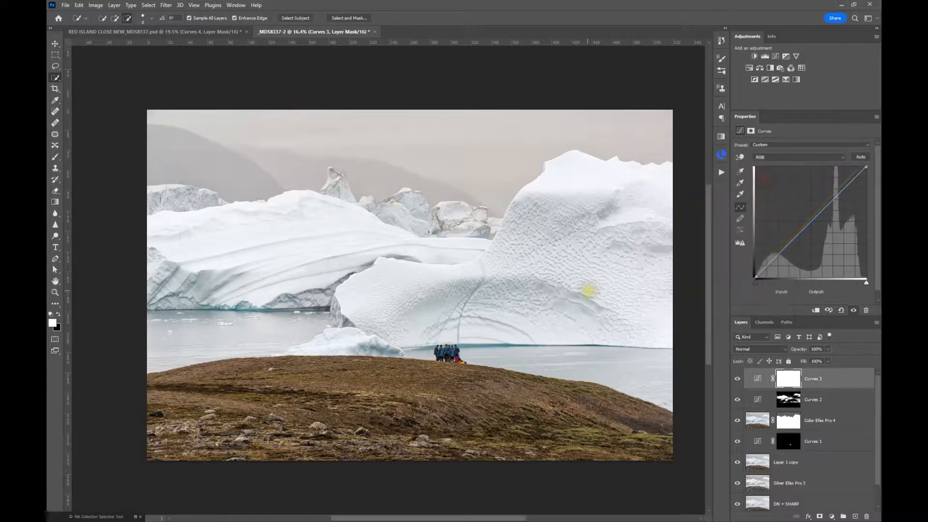
left_click(737, 379)
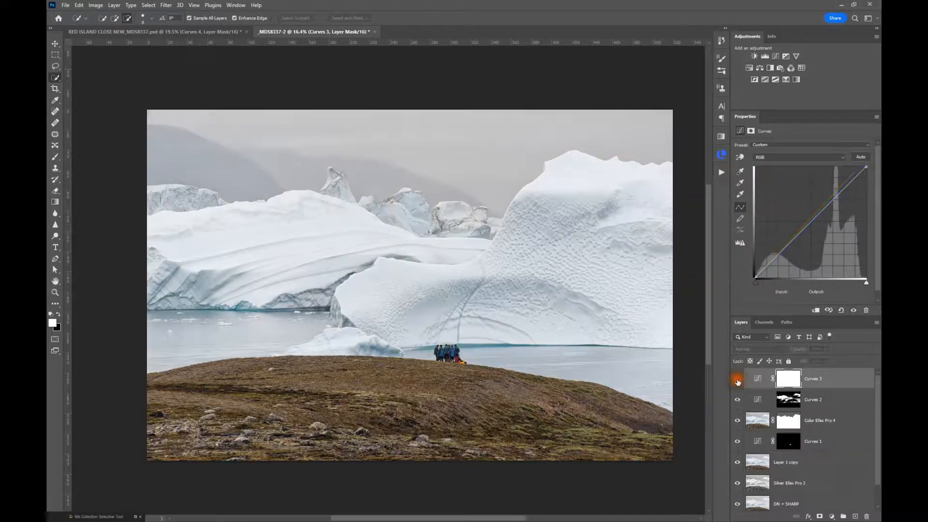
left_click(738, 380)
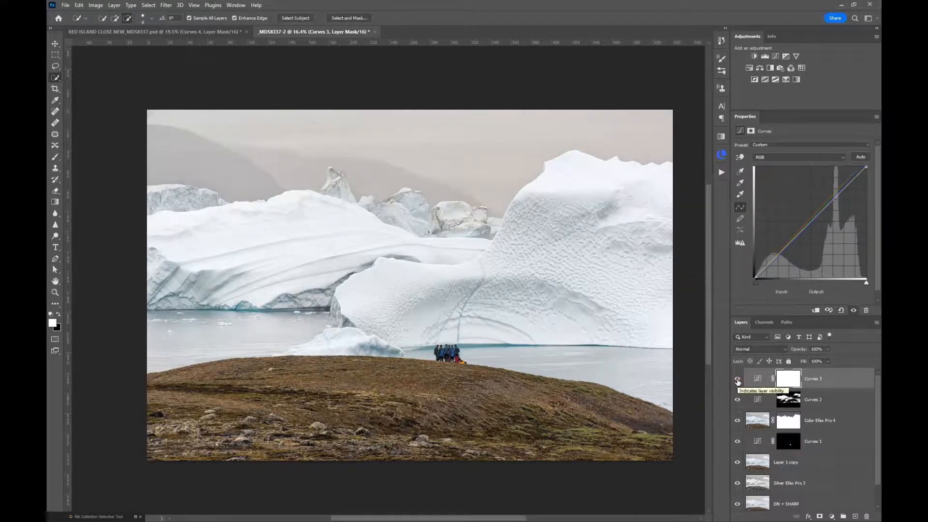
- Reset the Curves 3 layer to Default, apply the Linear Contrast (RGB) preset, and check its effect
left_click(807, 144)
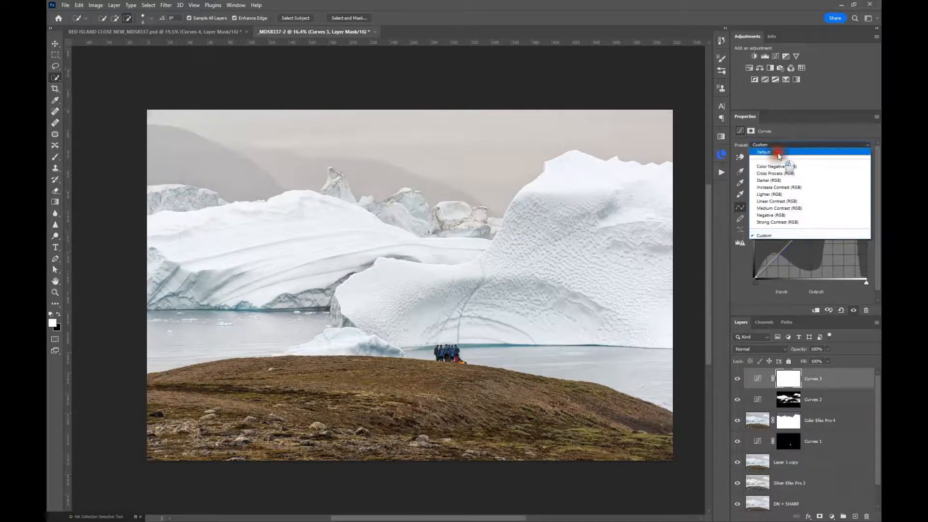
left_click(800, 152)
left_click(780, 145)
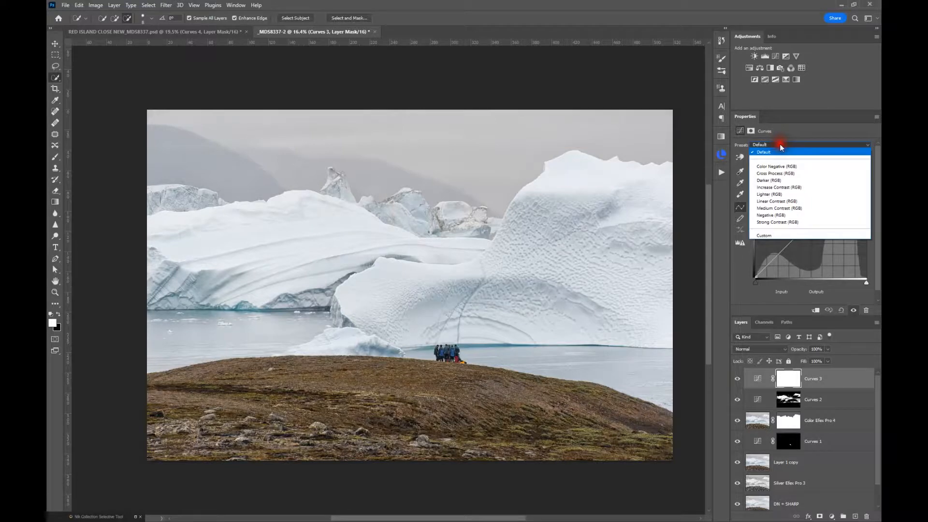
left_click(777, 201)
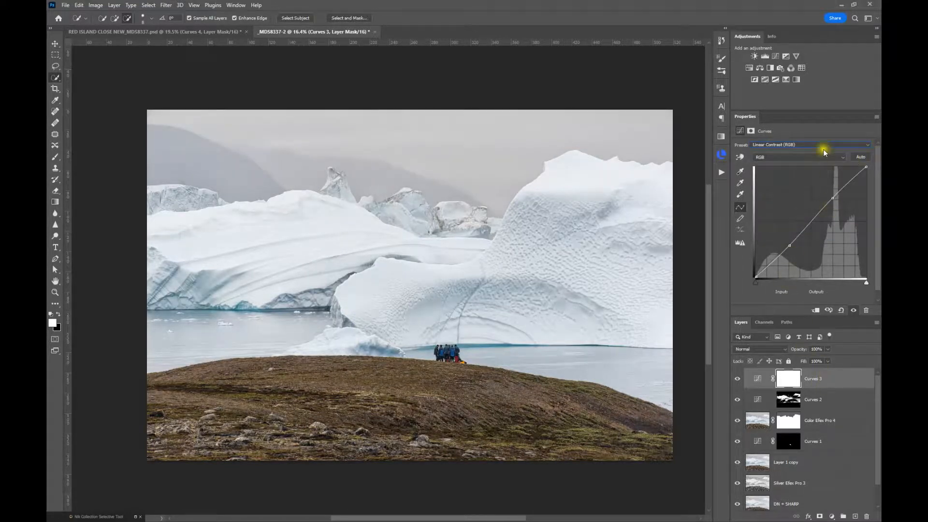
left_click(737, 379)
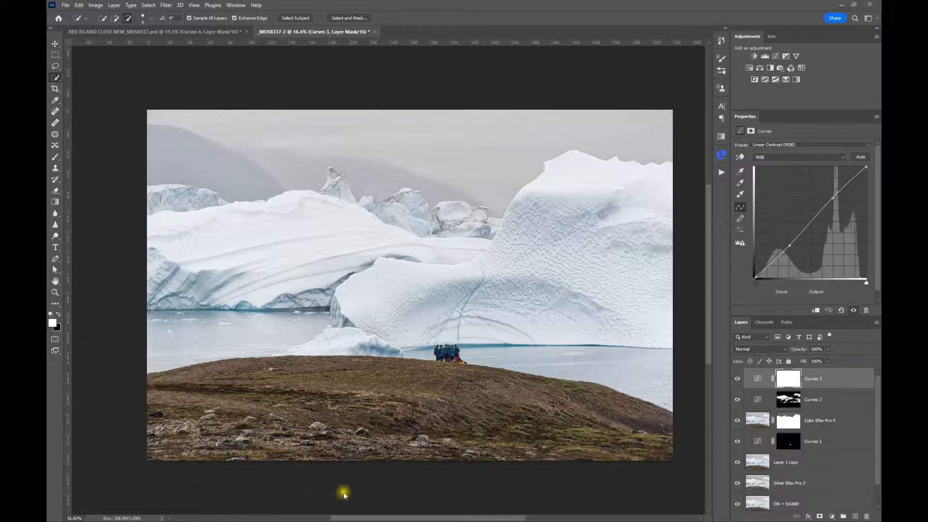
- Select the brown foreground hill on the Color Efex Pro 4 layer with the Quick Selection tool
left_click(758, 420)
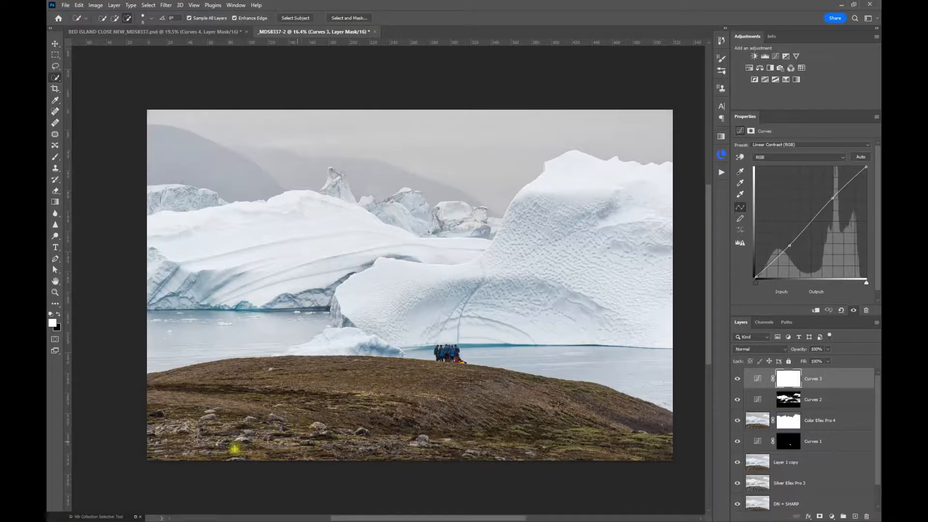
left_click(757, 425)
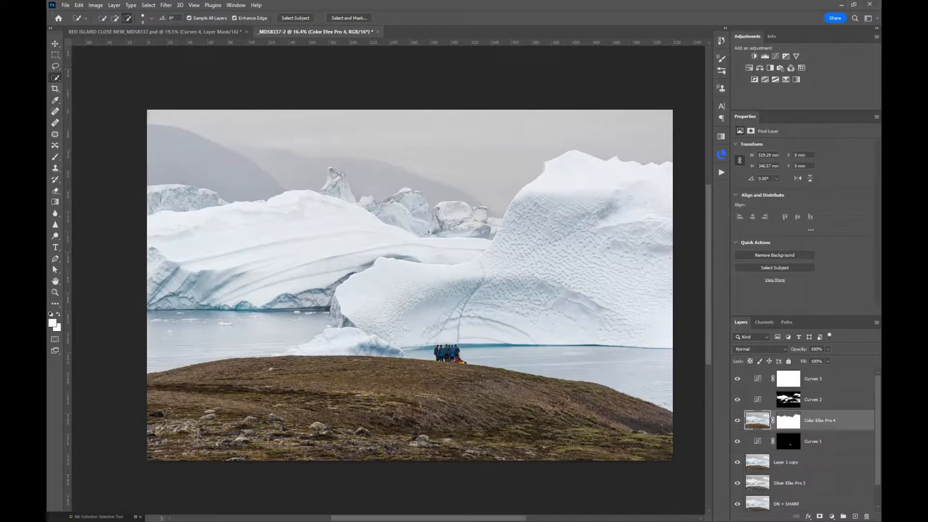
left_click(115, 19)
mouse_move(165, 397)
left_mouse_down()
mouse_move(511, 406)
mouse_move(677, 448)
mouse_move(321, 435)
mouse_move(241, 456)
mouse_move(203, 450)
mouse_move(319, 450)
mouse_move(227, 450)
mouse_move(213, 417)
mouse_move(264, 396)
mouse_move(415, 376)
mouse_move(590, 429)
mouse_move(546, 435)
mouse_move(536, 414)
mouse_move(471, 377)
left_mouse_up()
- Subtract the group of people from the hill selection so that it follows the hill's edge
scroll(464, 359, "up", 4)
scroll(447, 376, "up", 3)
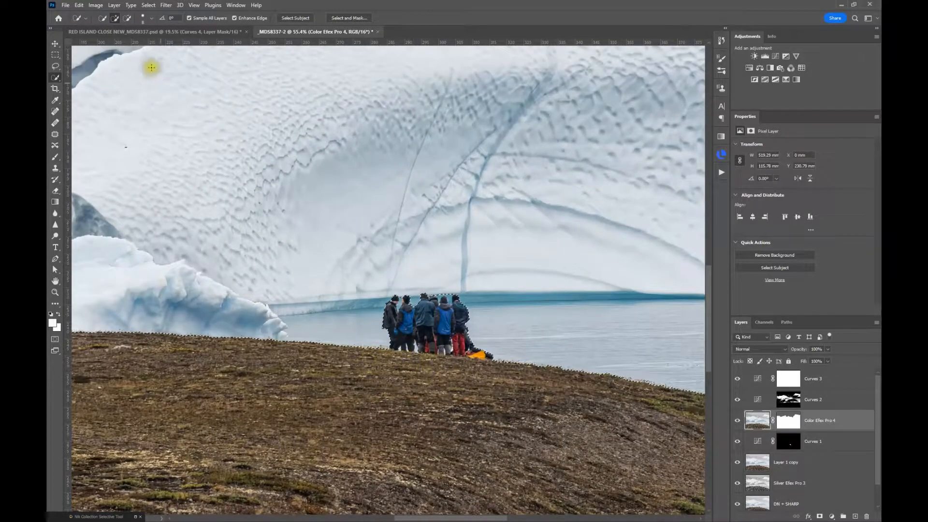
left_click(125, 19)
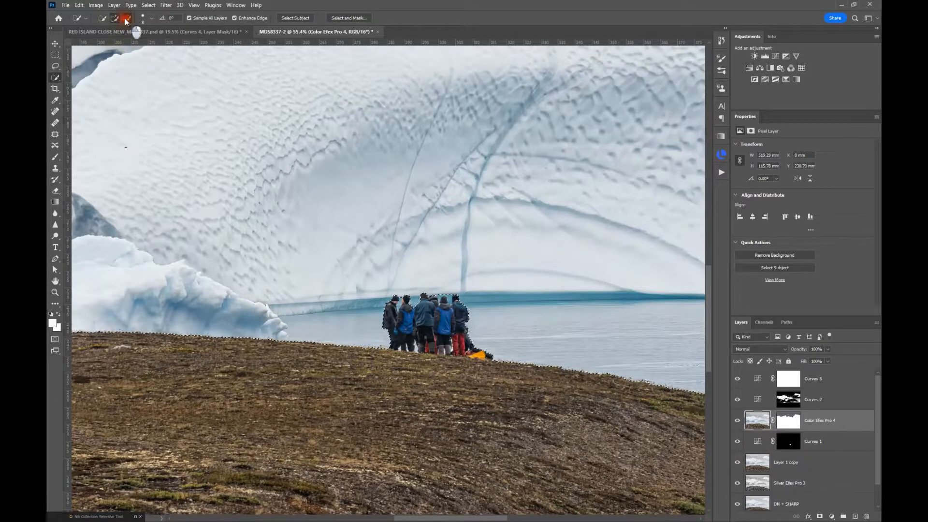
mouse_move(440, 320)
left_mouse_down()
mouse_move(459, 311)
mouse_move(463, 331)
mouse_move(488, 354)
mouse_move(476, 352)
mouse_move(488, 356)
mouse_move(396, 347)
mouse_move(408, 292)
mouse_move(399, 302)
mouse_move(408, 294)
mouse_move(398, 298)
mouse_move(603, 359)
mouse_move(596, 387)
left_mouse_up()
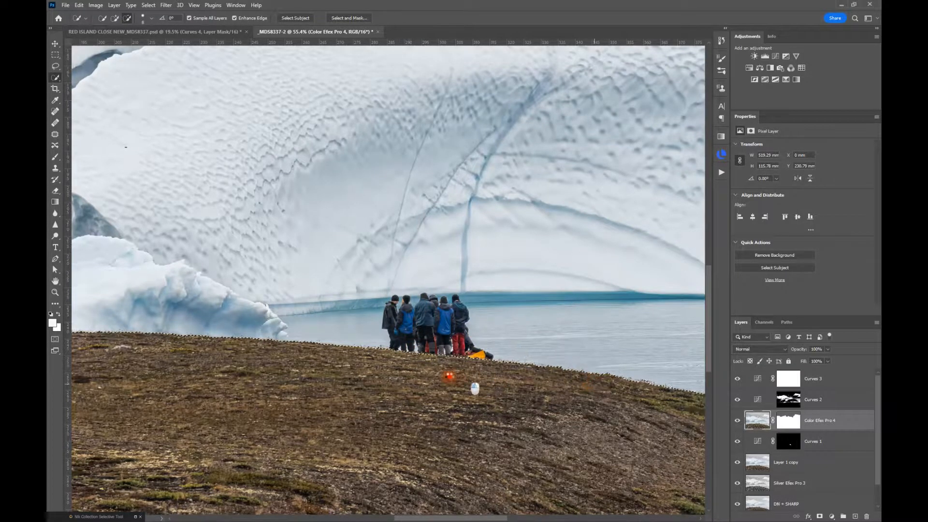
key("ctrl+0")
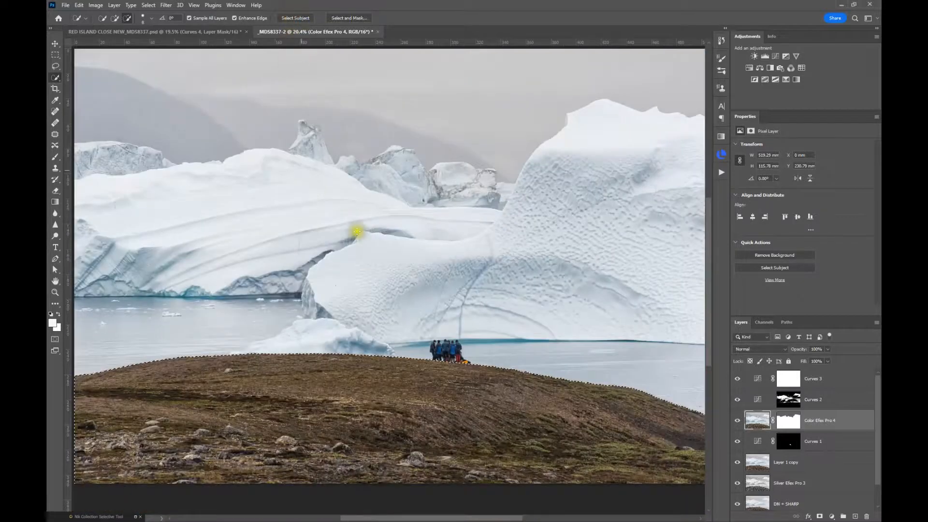
scroll(406, 400, "down", 2)
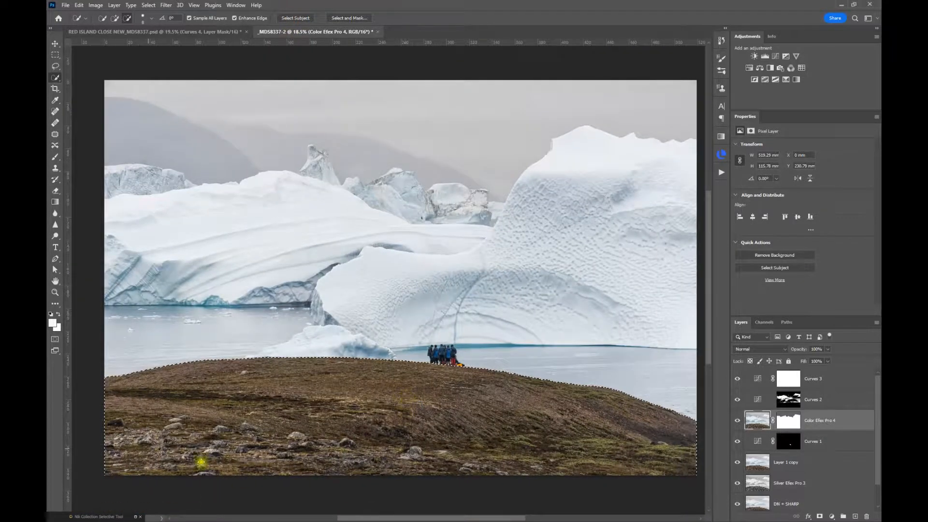
- Add a Curves adjustment layer above Curves 3 masked to the hill, and raise its curve at input 99 to output 107
left_click(849, 382)
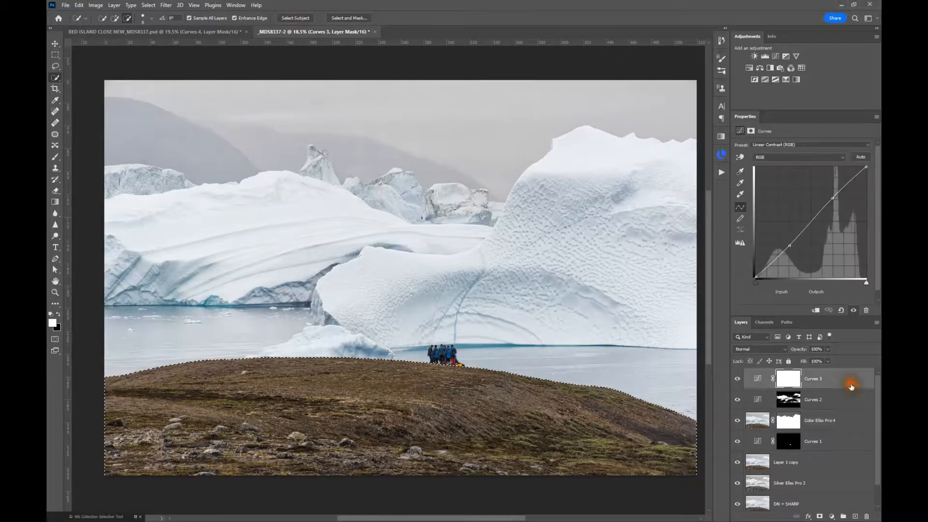
left_click(776, 57)
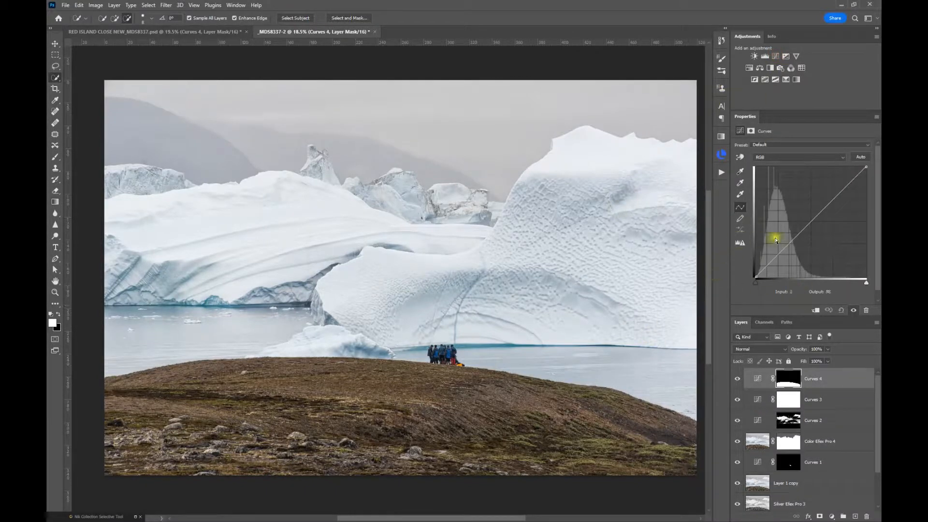
left_click_drag(800, 232, 800, 232)
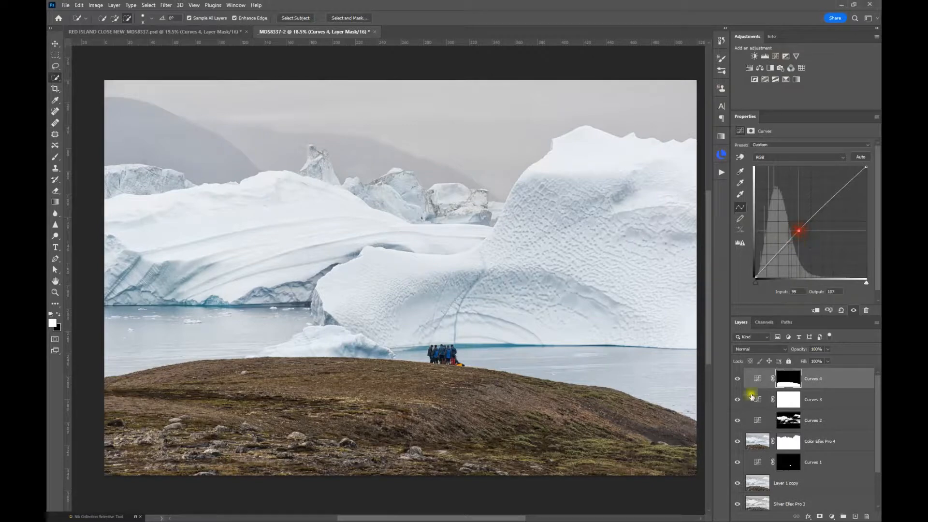
- Compare the foreground hill with the Curves 4 layer hidden and shown
left_click(738, 379)
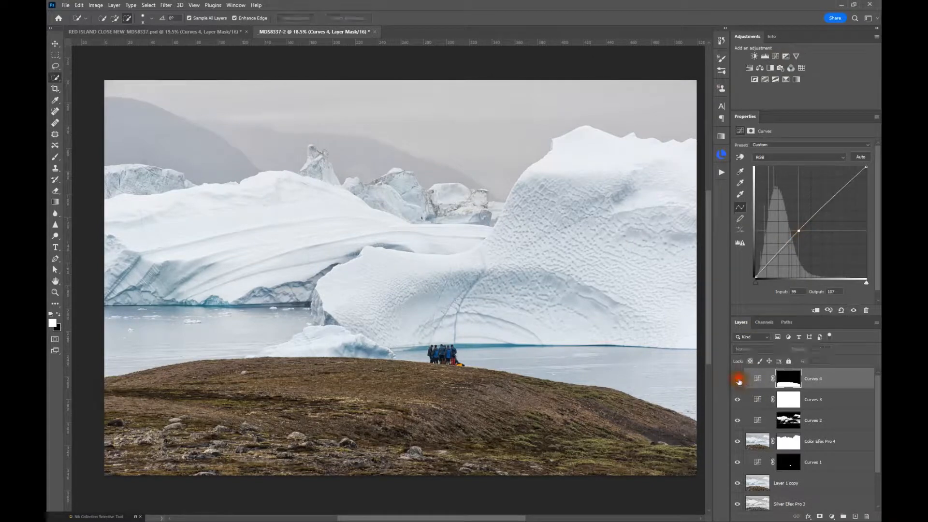
left_click(737, 379)
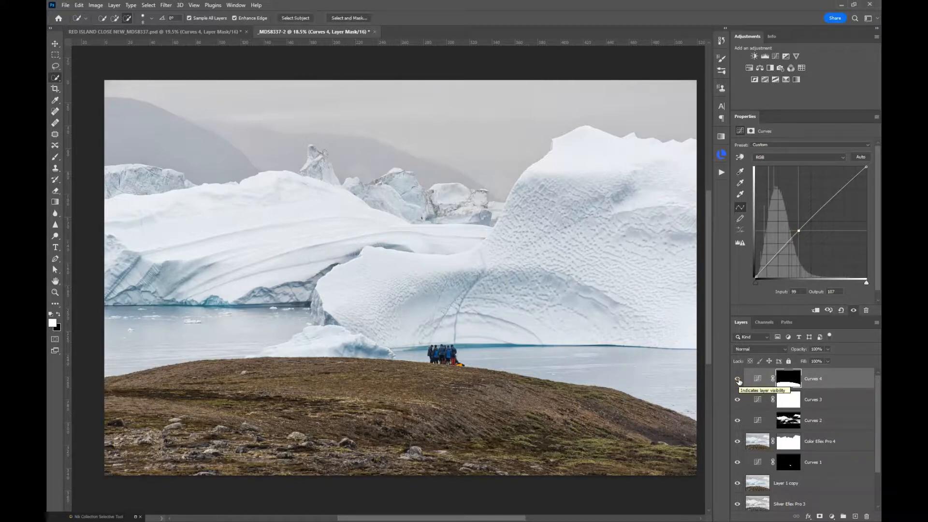
left_click(738, 380)
left_click(738, 379)
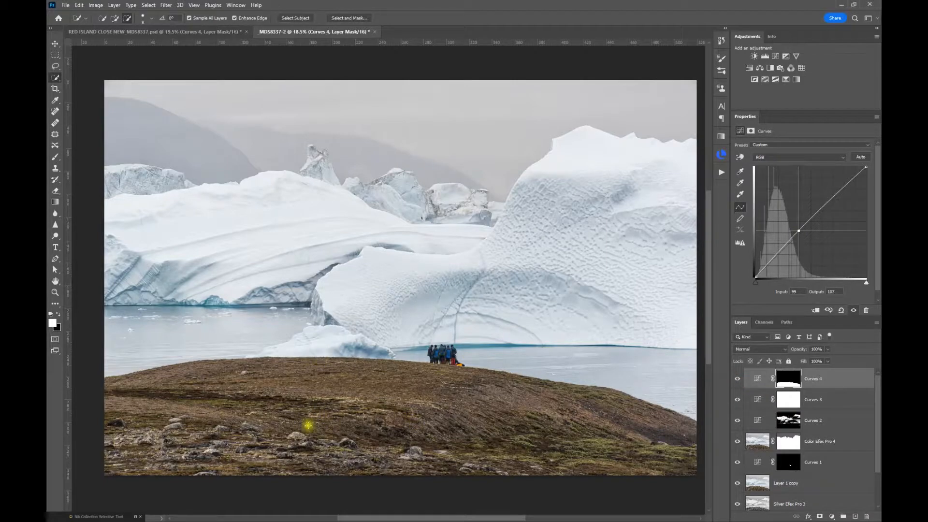
- Outline the cut-off rock at the lower edge of the foreground with the Lasso tool on the Color Efex Pro 4 layer
scroll(269, 472, "up", 4)
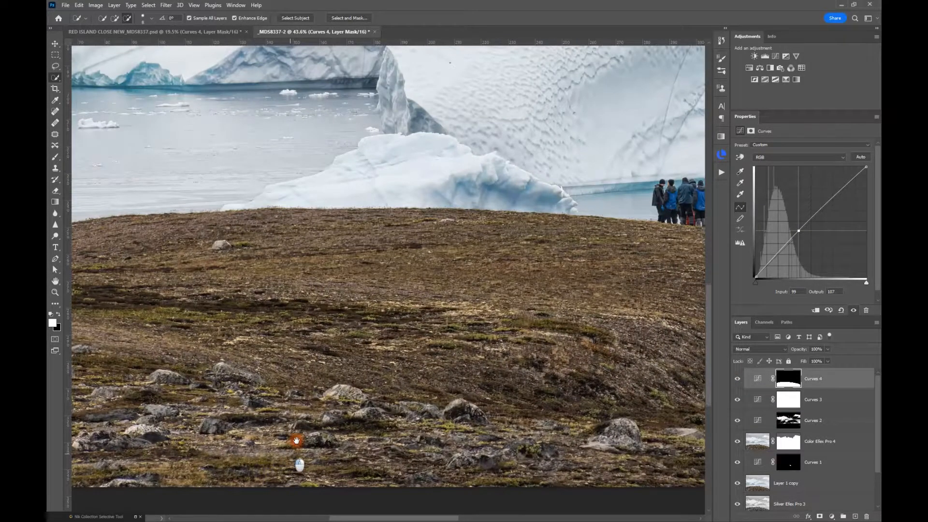
left_click_drag(301, 460, 392, 269)
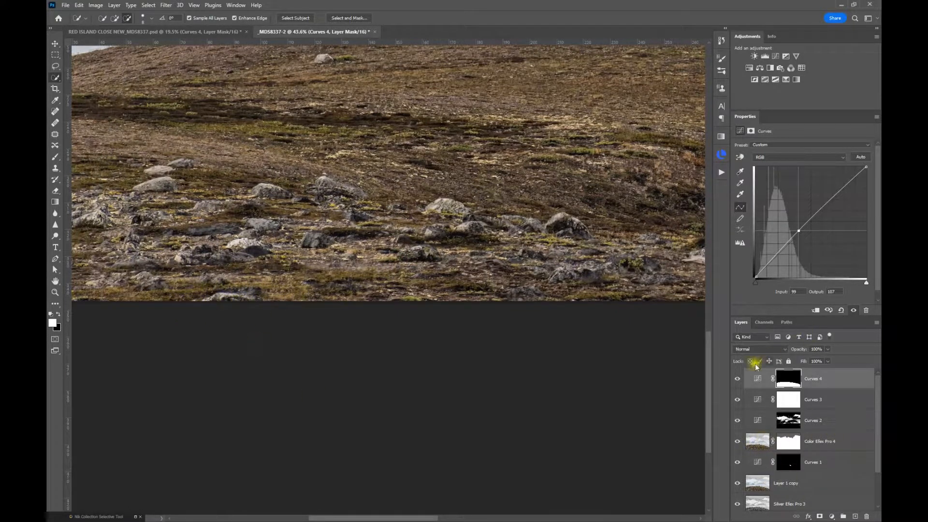
left_click(756, 442)
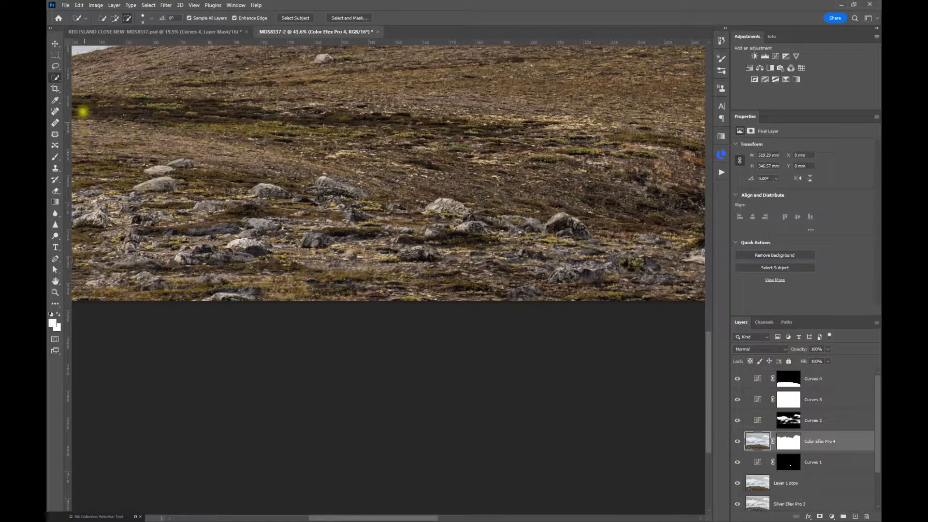
left_click(55, 65)
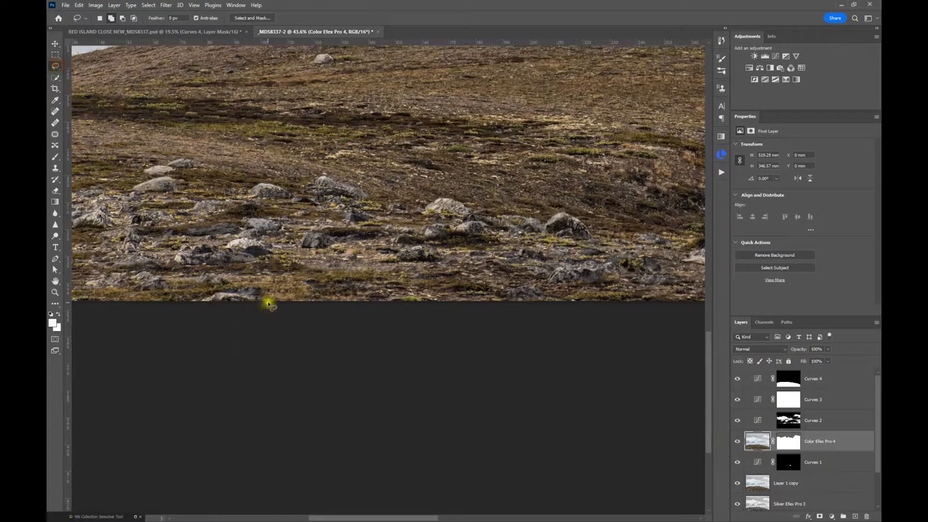
mouse_move(264, 291)
left_mouse_down()
mouse_move(190, 296)
mouse_move(186, 306)
mouse_move(276, 306)
mouse_move(253, 286)
left_mouse_up()
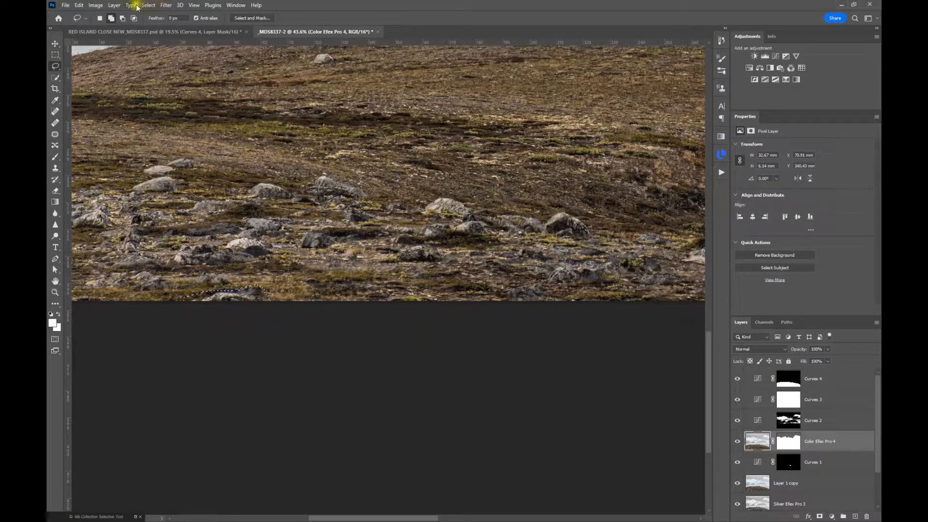
- Remove the selected rock with Content-Aware Fill output to a new layer, and deselect
left_click(79, 5)
left_click(122, 141)
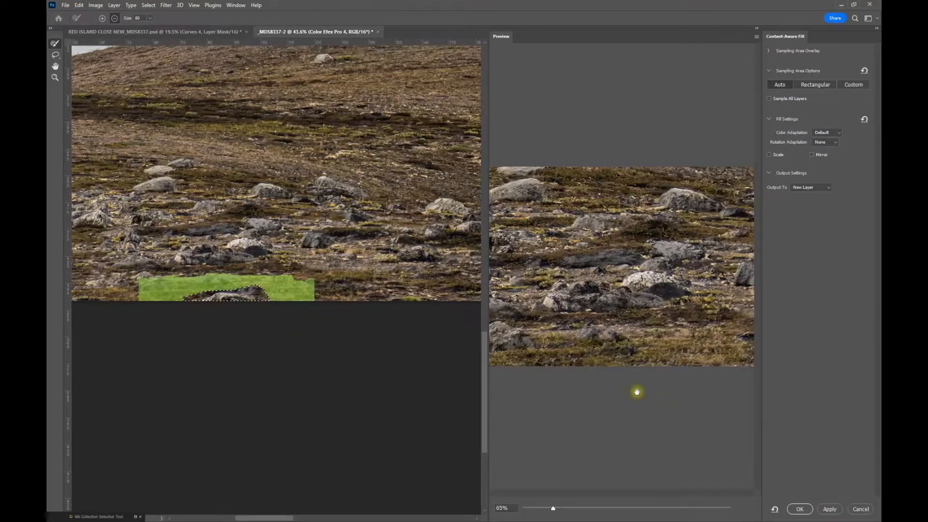
left_click(799, 510)
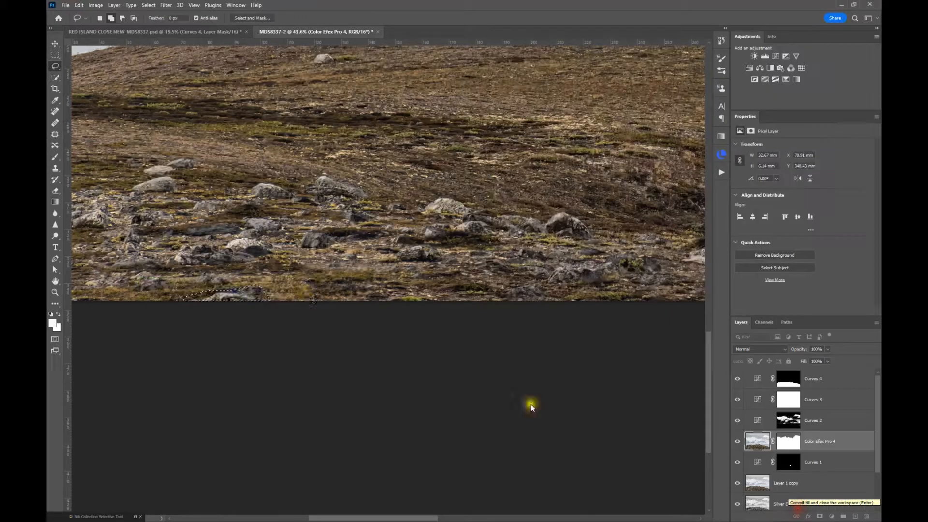
left_click(148, 5)
left_click(159, 22)
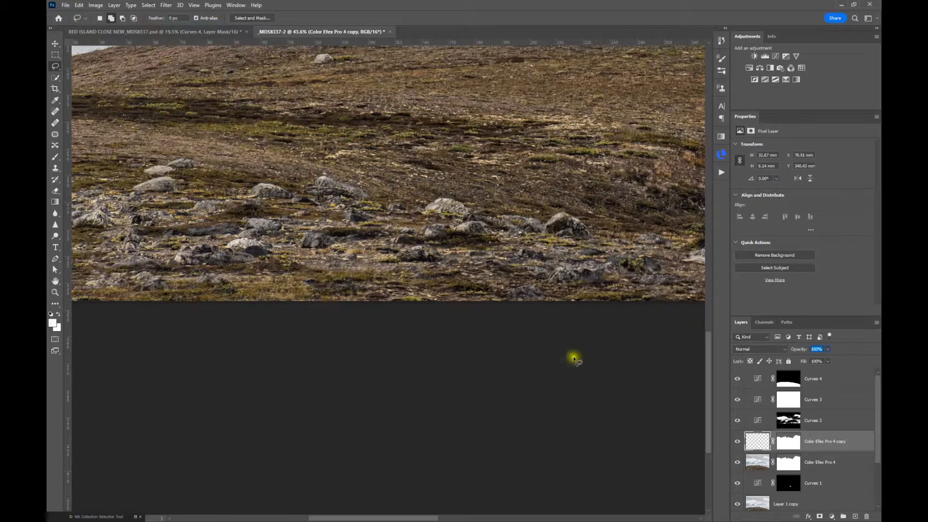
- Check the rock removal with the fill layer hidden and shown, and merge that layer with the Color Efex Pro 4 layer
left_click(737, 442)
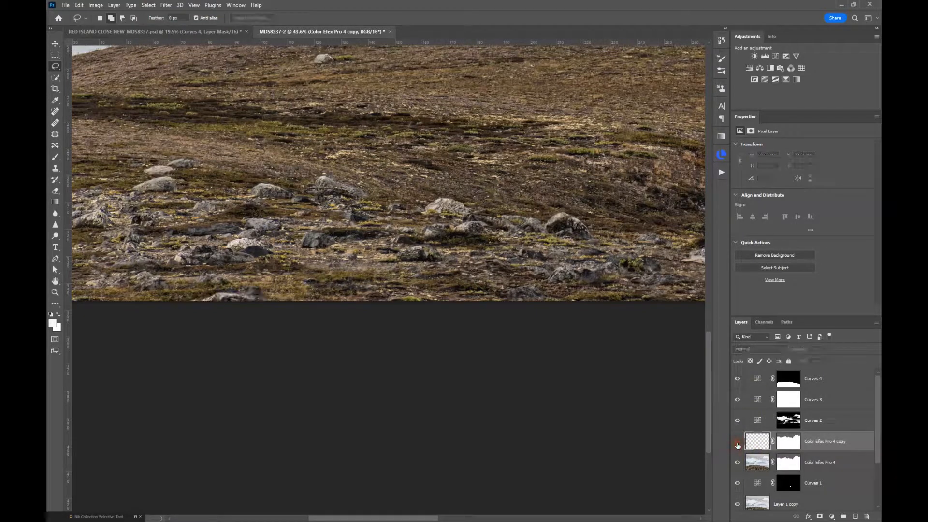
left_click(737, 442)
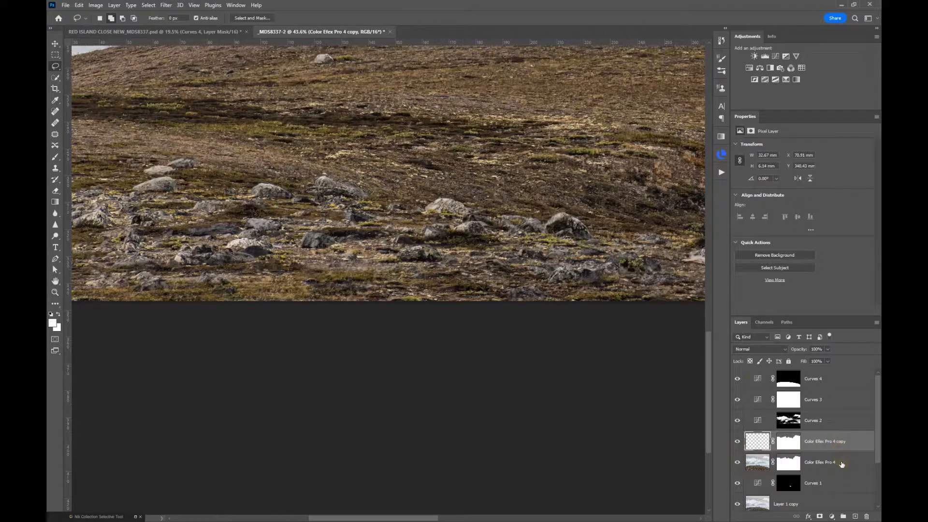
left_click(841, 464, "shift")
right_click(841, 464)
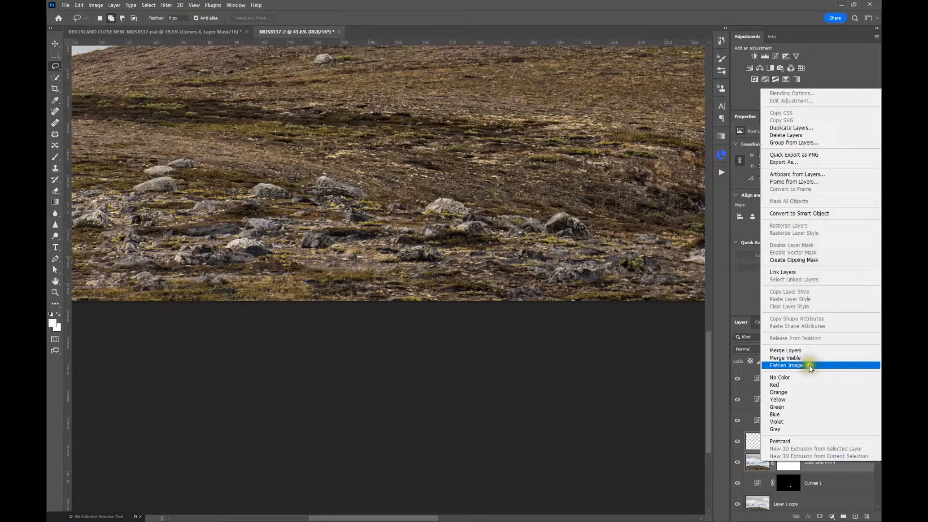
left_click(806, 351)
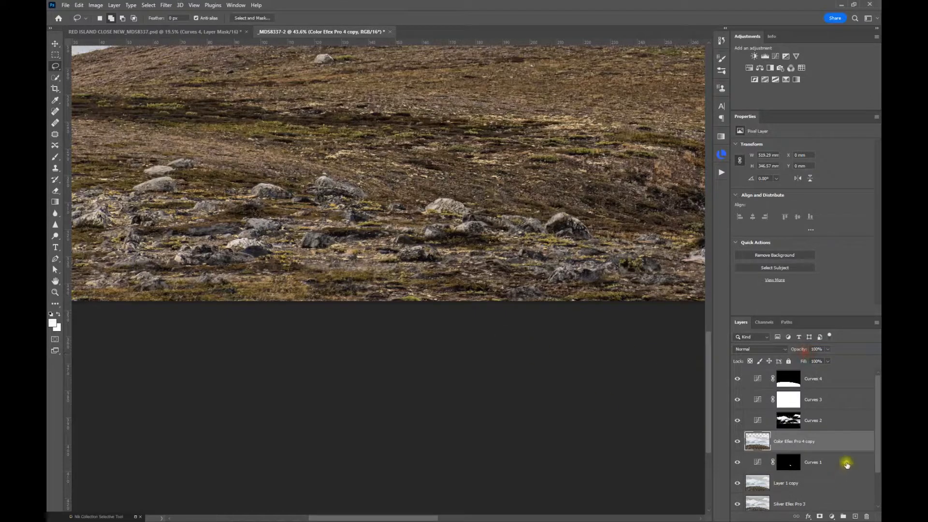
- Compare the original Background alone with the full edited layer stack several times, and inspect the group of people up close
scroll(370, 288, "down", 5)
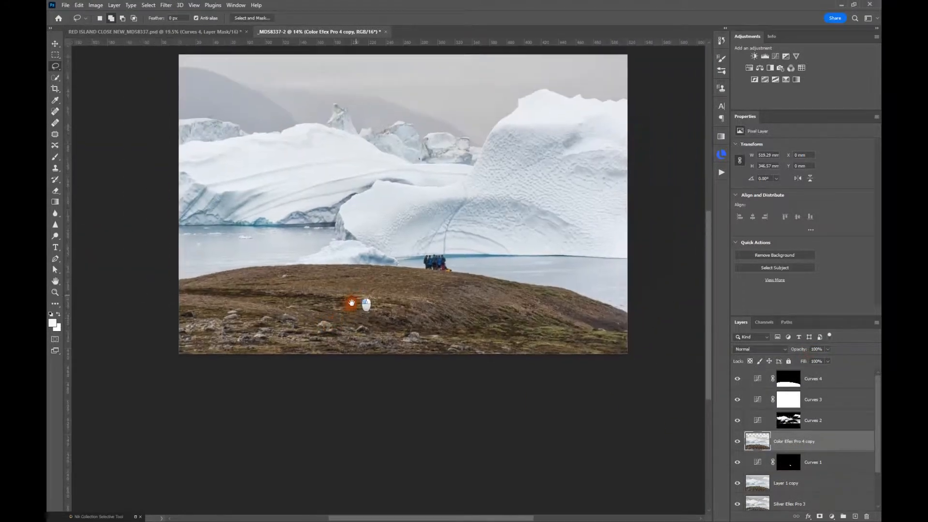
left_click_drag(352, 303, 342, 338)
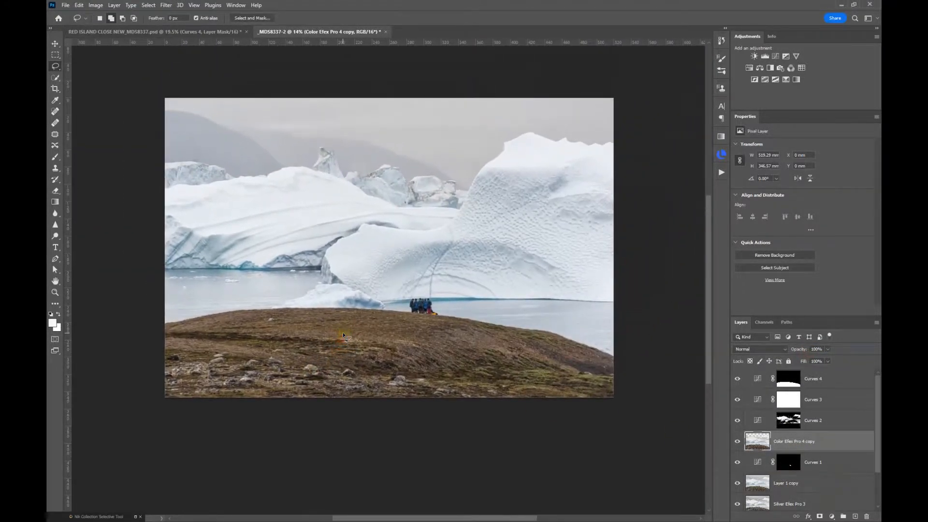
scroll(416, 306, "up", 1)
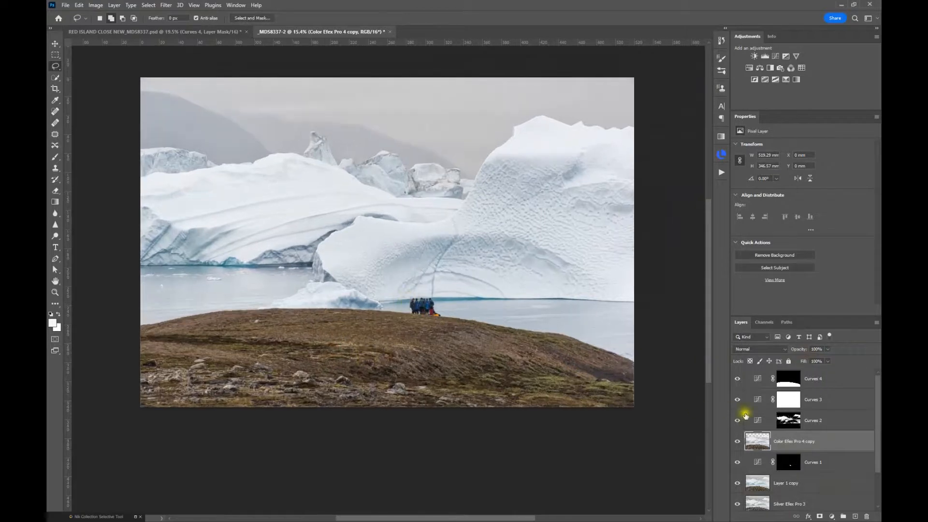
scroll(858, 416, "down", 2)
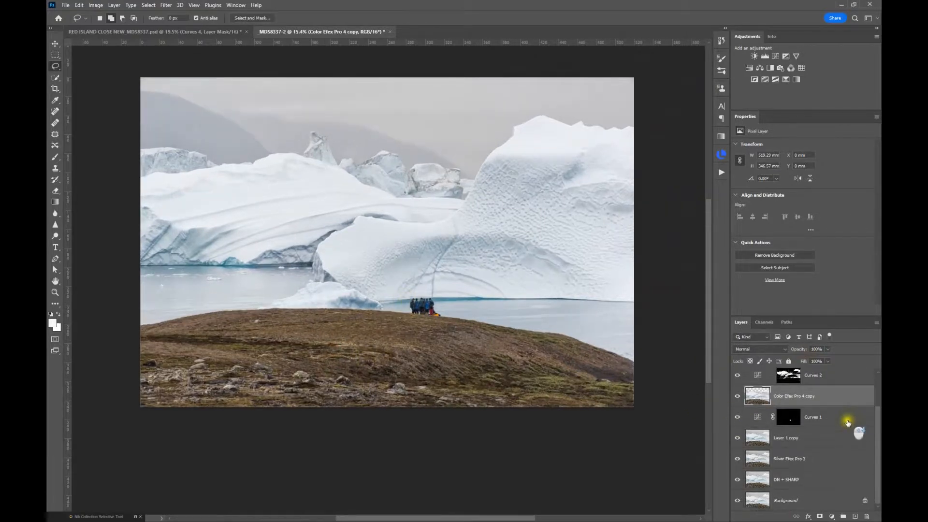
left_click(737, 502, "alt")
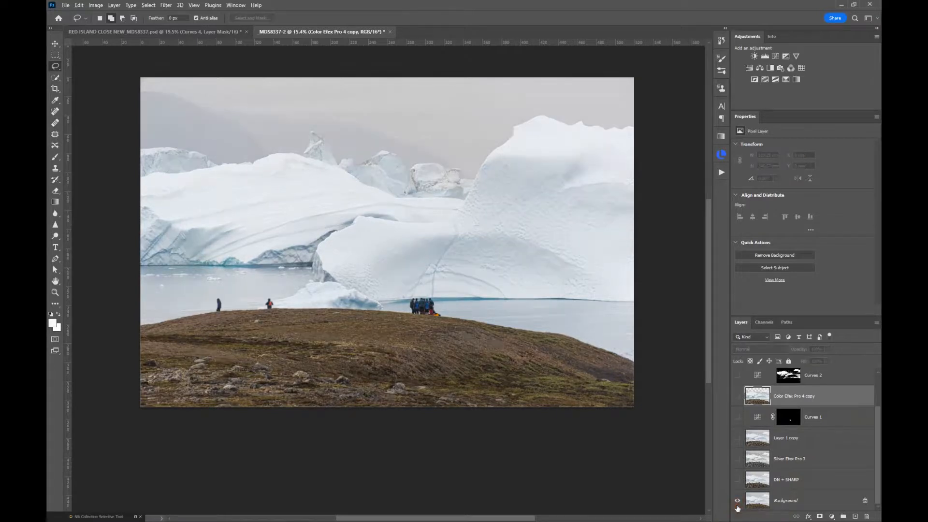
left_click(737, 505, "alt")
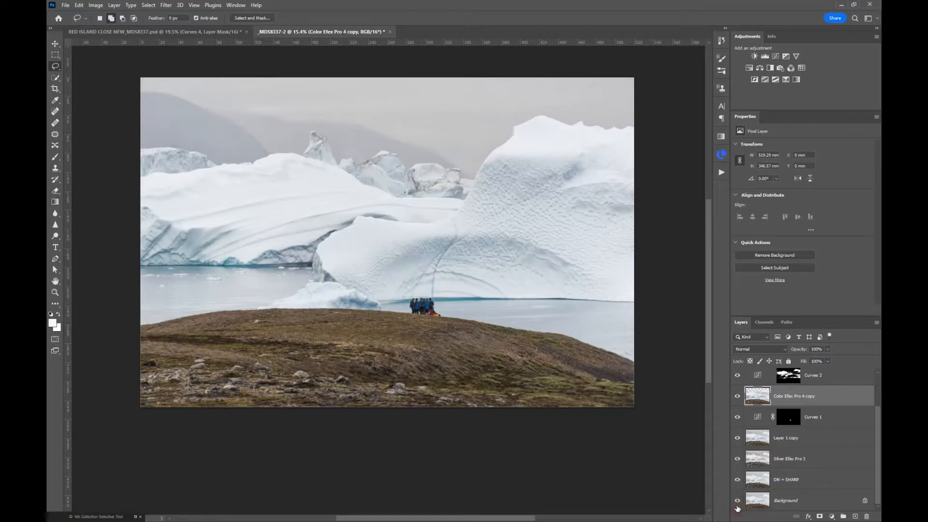
left_click(737, 503, "alt")
left_click(737, 502, "alt")
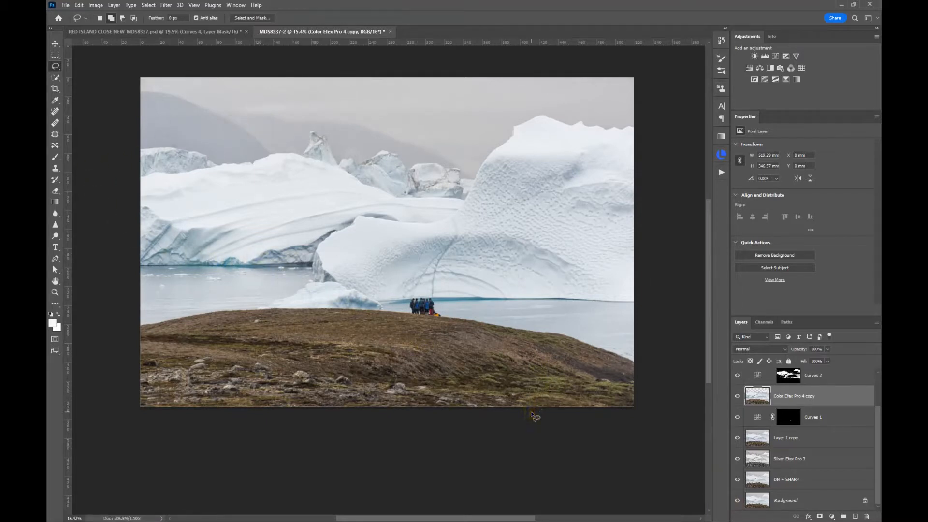
left_click(737, 506, "alt")
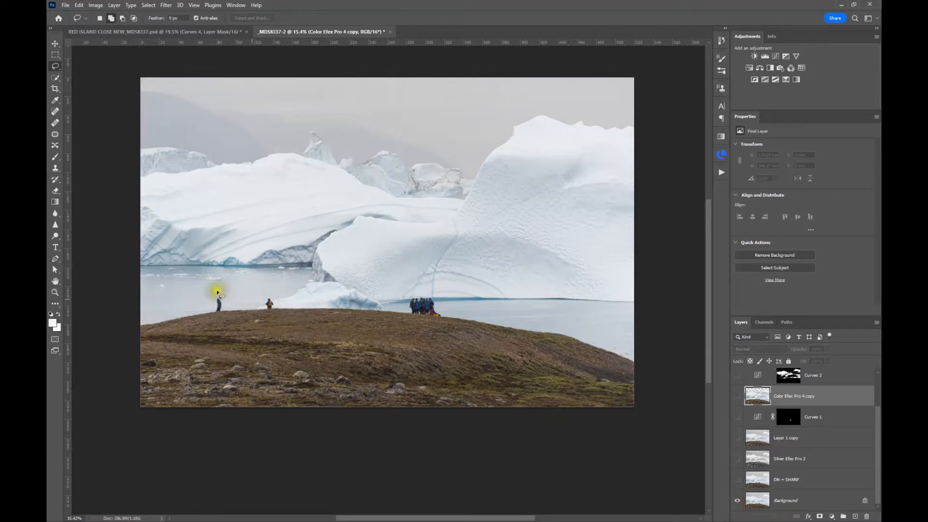
left_click(737, 505, "alt")
left_click(738, 507, "alt")
left_click(738, 507, "alt")
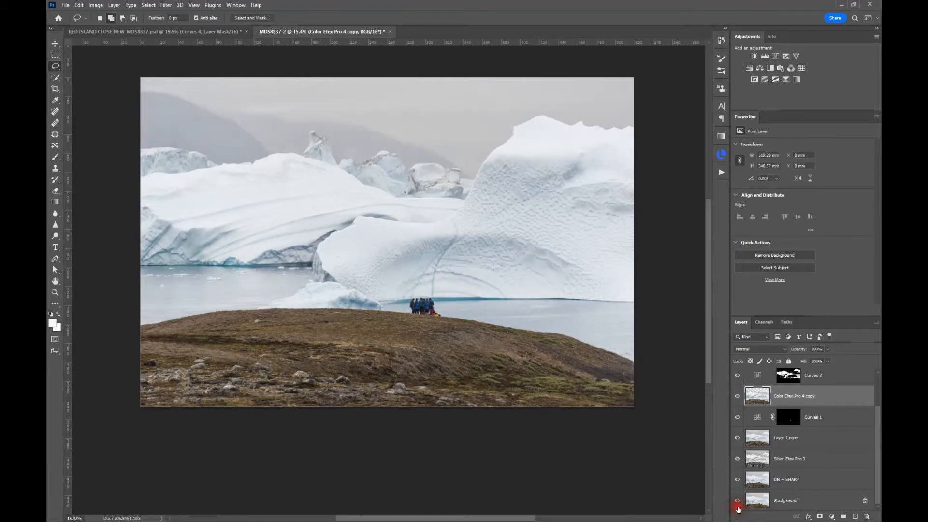
scroll(440, 318, "up", 5)
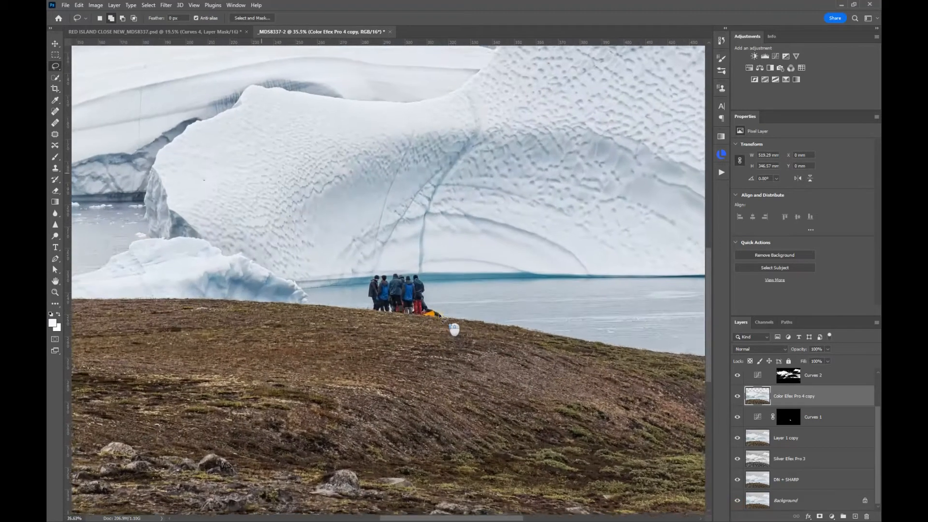